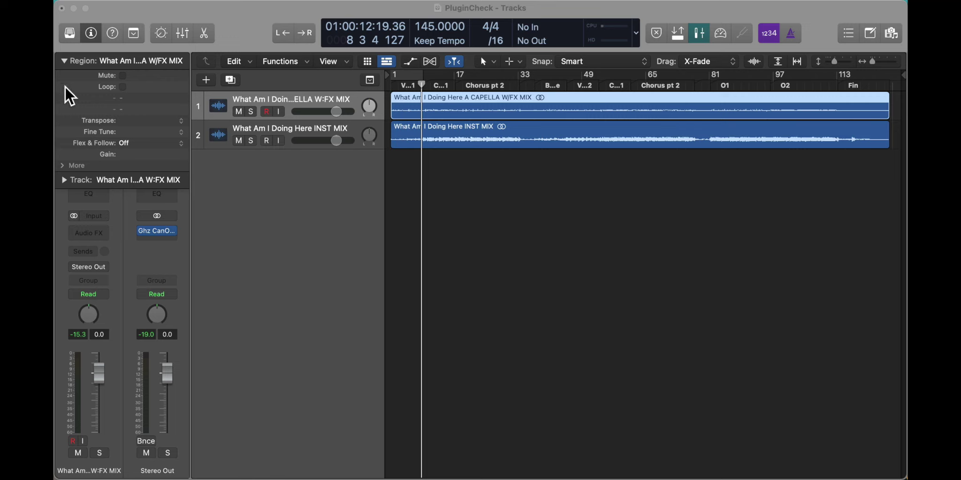
Fold away the Region inspector, select the INST MIX track, and return the playhead to the start.
left_click(64, 61)
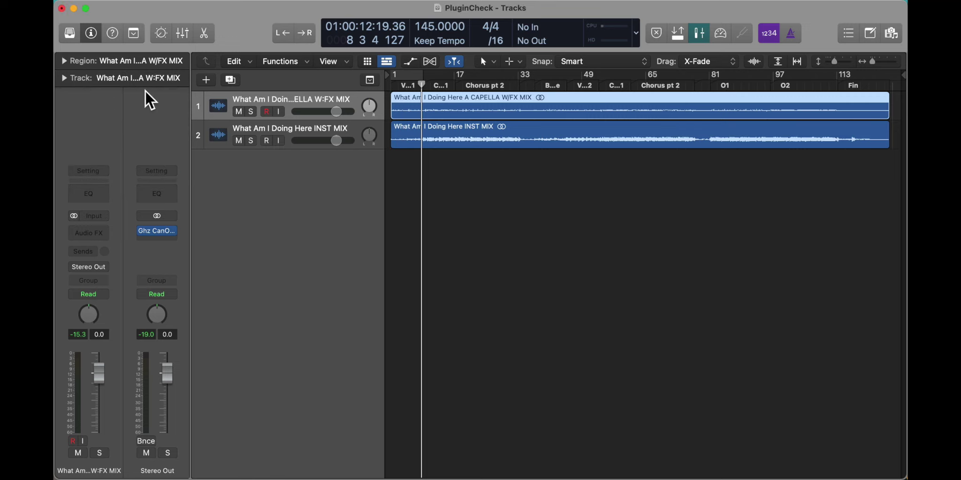
left_click(305, 128)
left_click(320, 99)
left_click(215, 137)
left_click(224, 109)
left_click(217, 145)
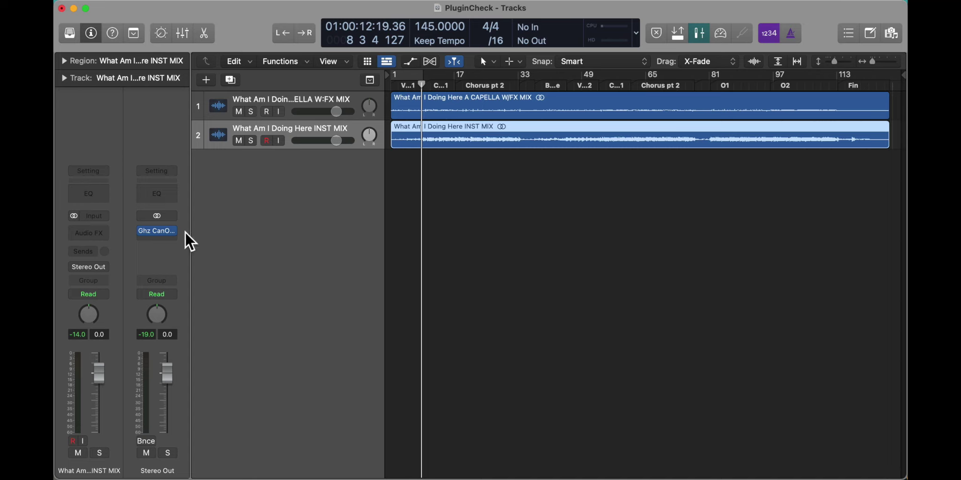
key("Return")
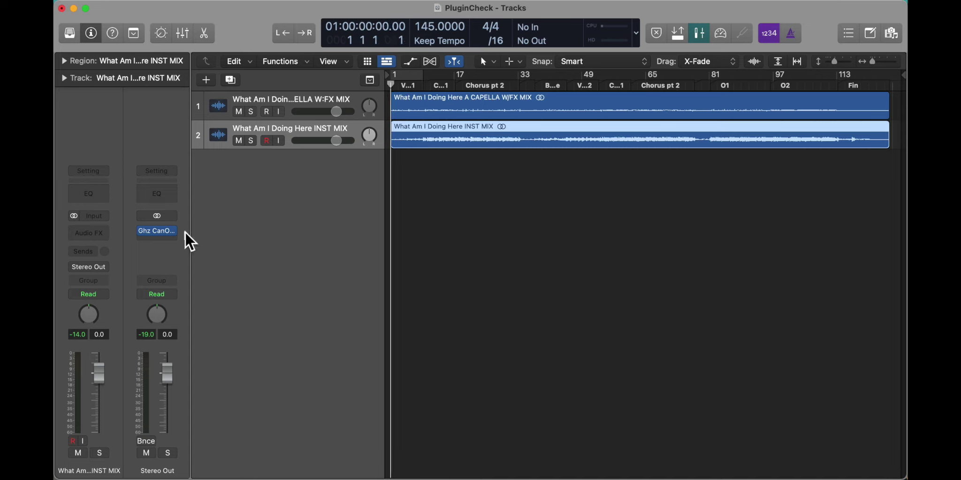
Open CanOpener Studio 3 on Stereo Out, start playback, and set the vocal volume to -6 dB.
left_click(158, 231)
mouse_move(496, 149)
left_mouse_down()
mouse_move(371, 96)
mouse_move(537, 172)
mouse_move(623, 174)
left_mouse_up()
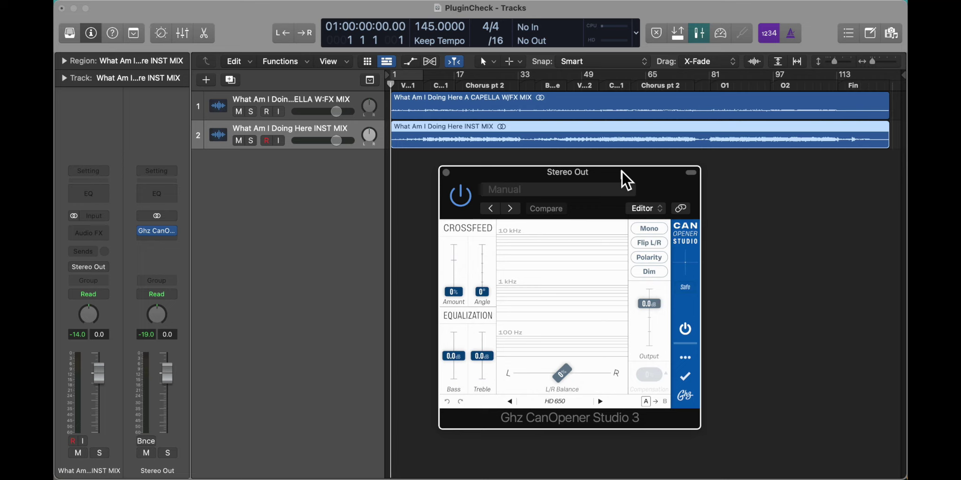
key("space")
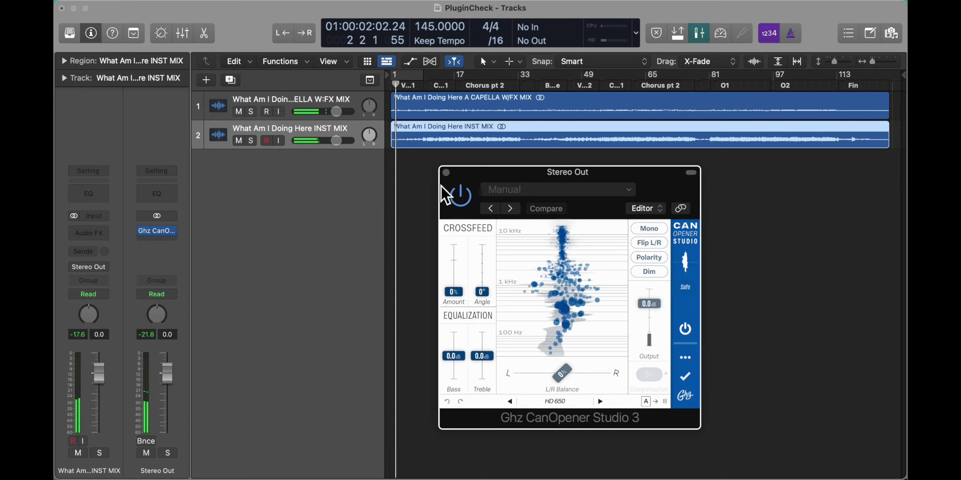
double_click(329, 111)
type("-6")
key("Return")
Toggle CanOpener's Mono, Flip L/R and Polarity, then boost treble to 15 dB and reset it.
left_click(647, 228)
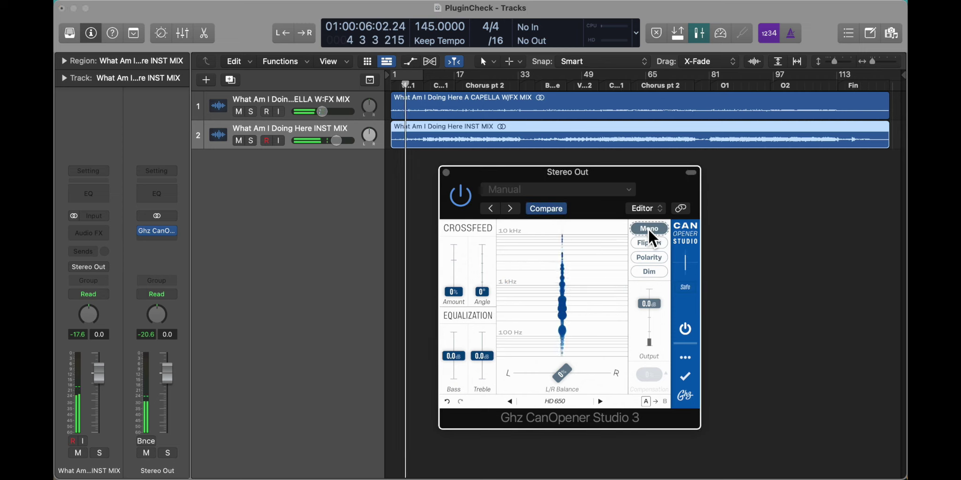
left_click(648, 228)
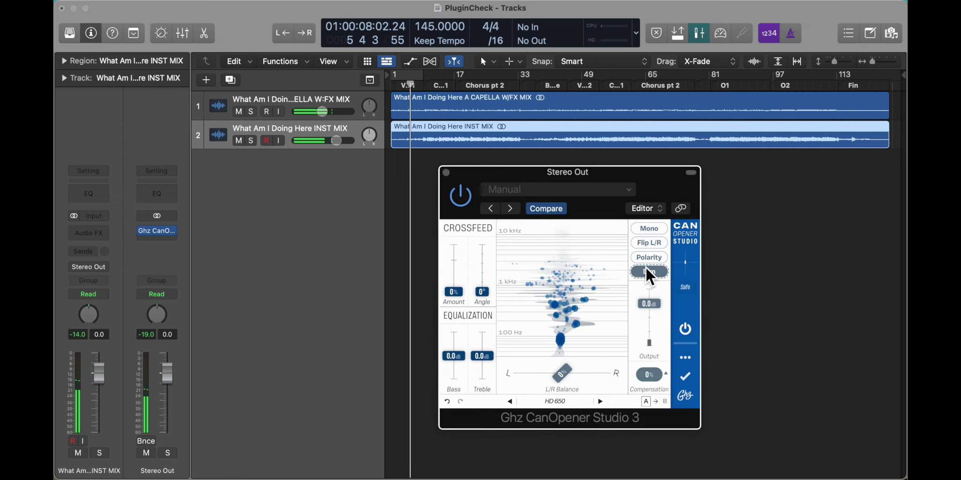
left_click(654, 244)
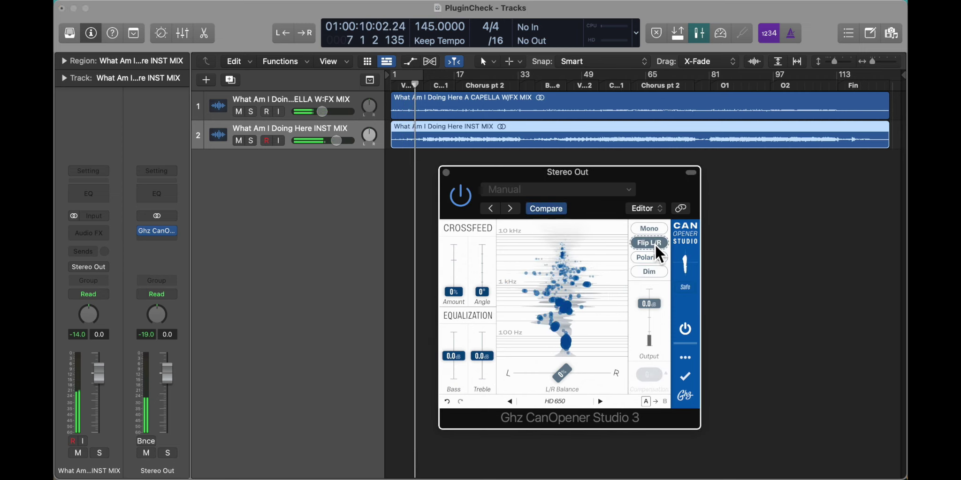
left_click(655, 243)
left_click(656, 254)
left_click(656, 254)
left_click(683, 357)
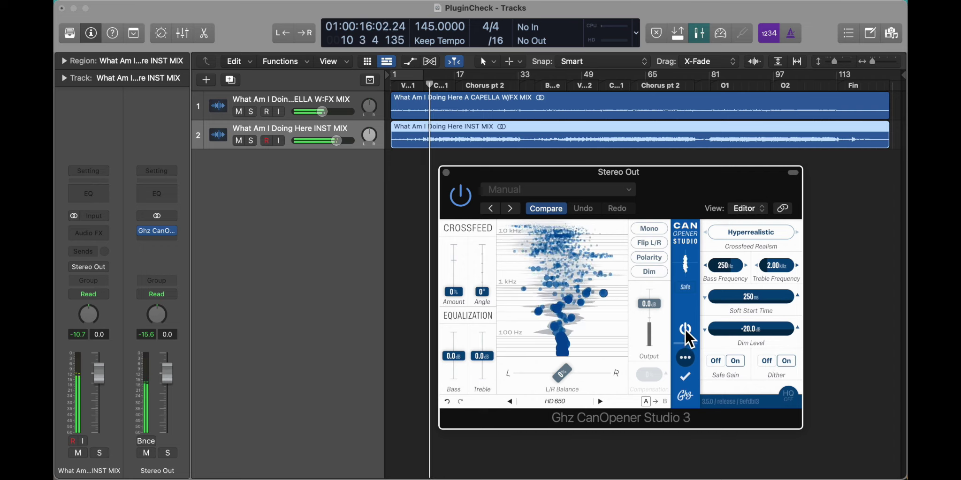
left_click(685, 357)
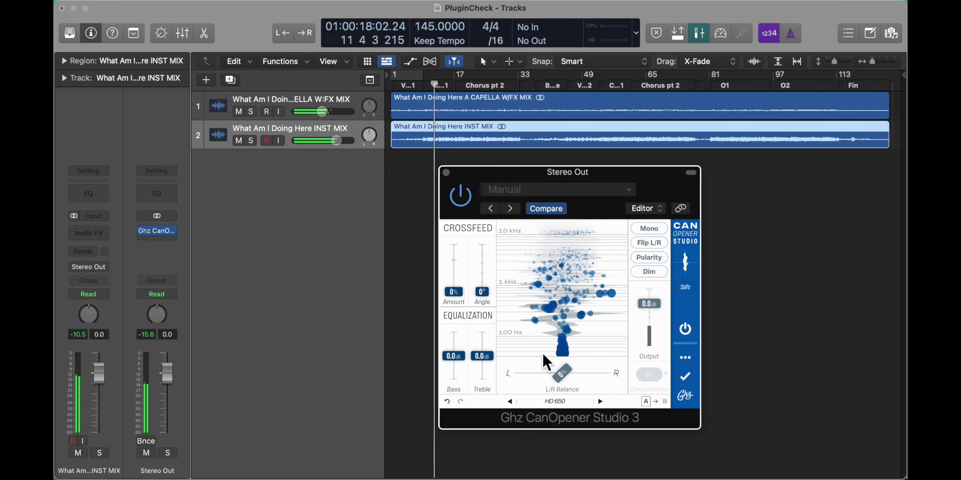
mouse_move(479, 356)
left_mouse_down()
mouse_move(484, 342)
mouse_move(453, 360)
left_mouse_up()
left_click(453, 356)
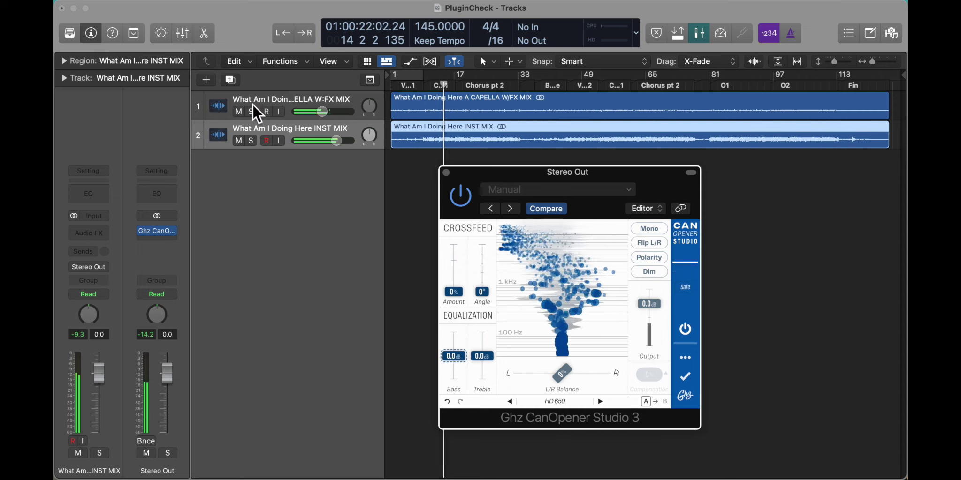
Close CanOpener and insert Ghz Tiltshift 3 (Stereo) on the vocal track.
left_click(446, 172)
left_click(224, 100)
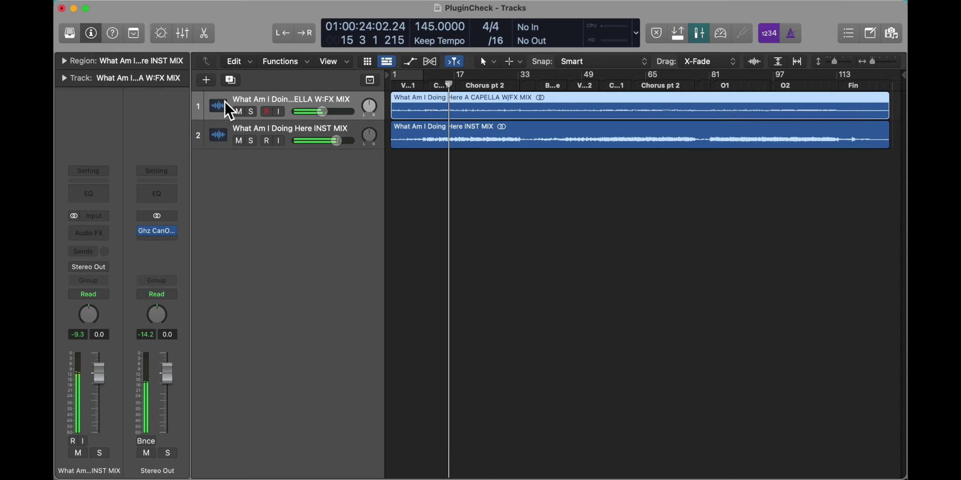
left_click(100, 233)
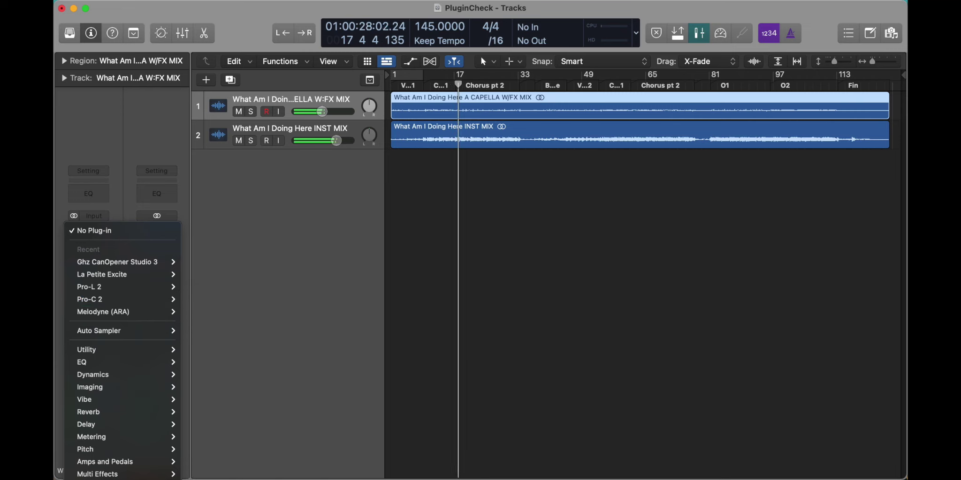
mouse_move(201, 422)
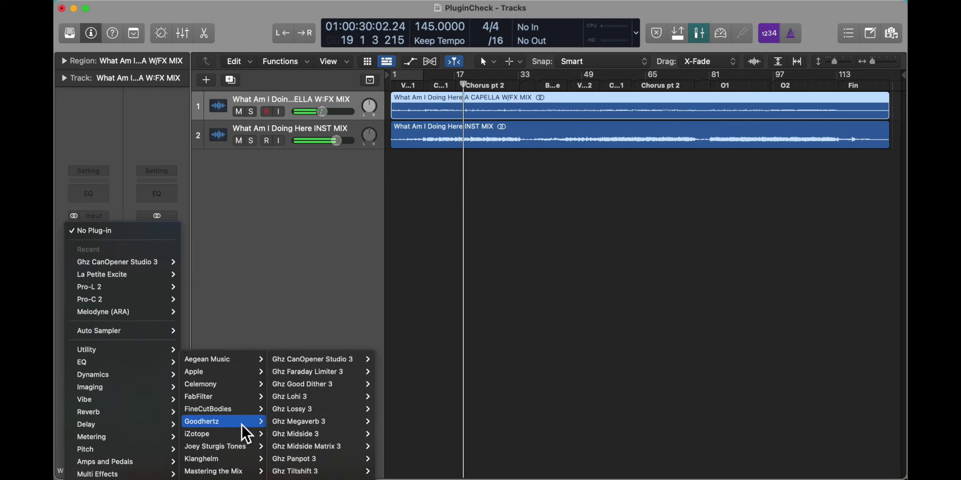
mouse_move(295, 471)
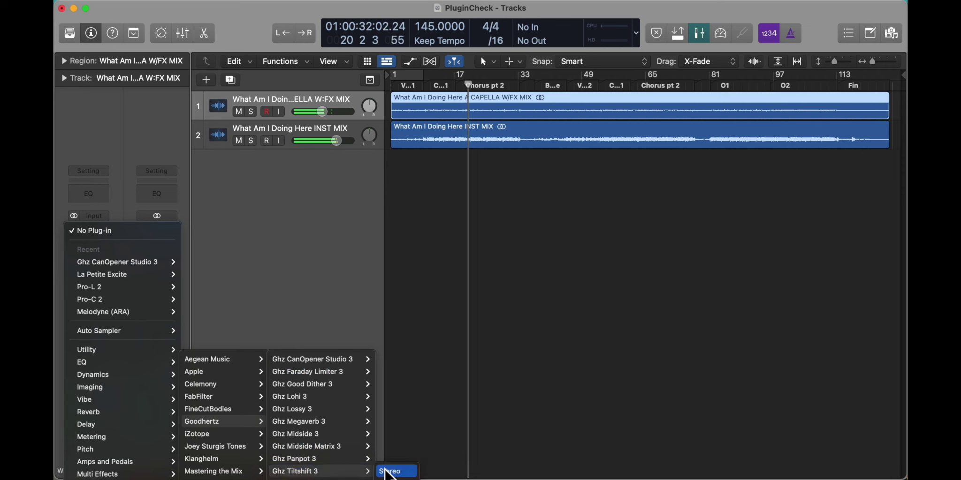
left_click(390, 470)
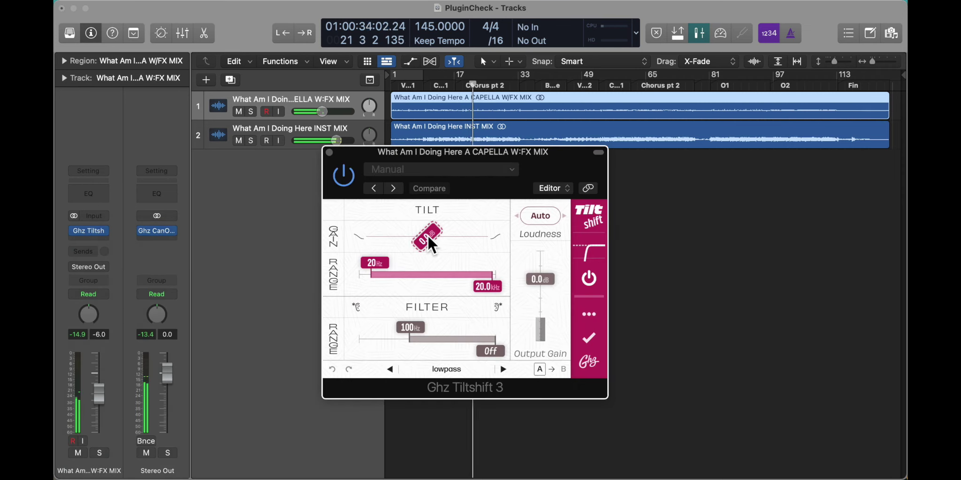
Set Tiltshift's tilt gain to +7 dB and filter to 79 Hz, then close its window.
left_click_drag(424, 236, 410, 238)
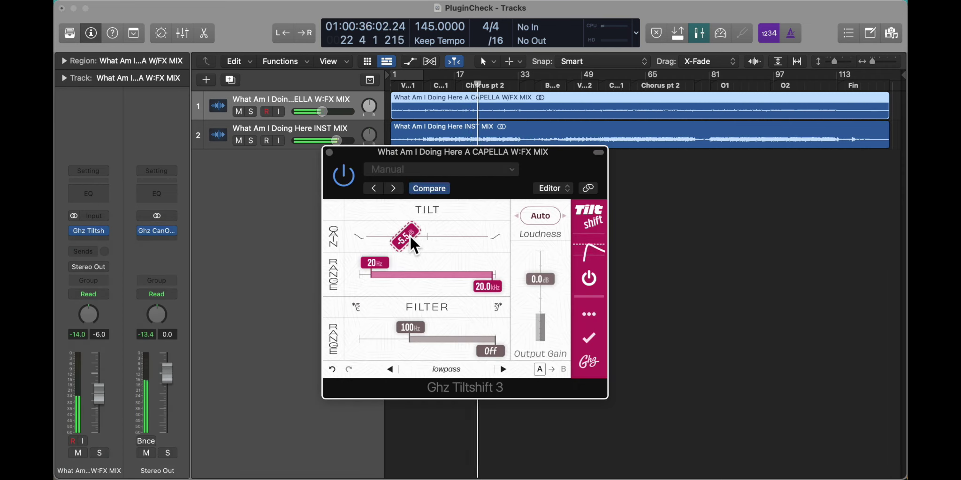
scroll(410, 235, "up", 10)
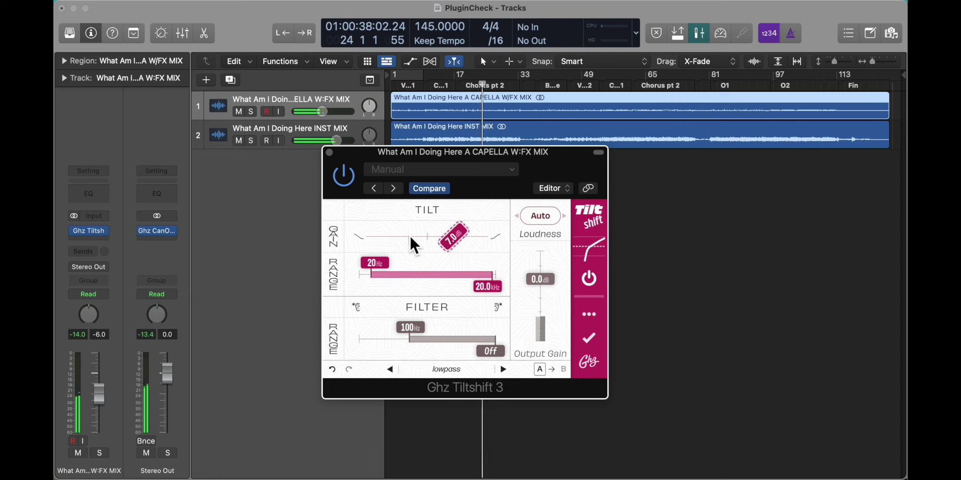
scroll(410, 332, "up", 4)
scroll(409, 332, "up", 6)
scroll(410, 331, "down", 3)
scroll(410, 331, "down", 3)
scroll(410, 332, "down", 5)
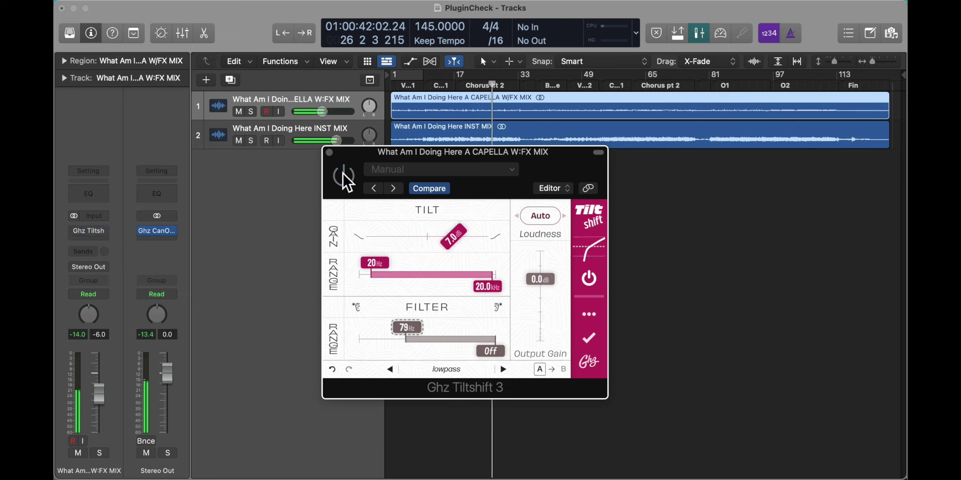
left_click(329, 152)
Insert Aegean Music Pitchproof (Stereo) in the vocal's next insert slot.
left_click(104, 230)
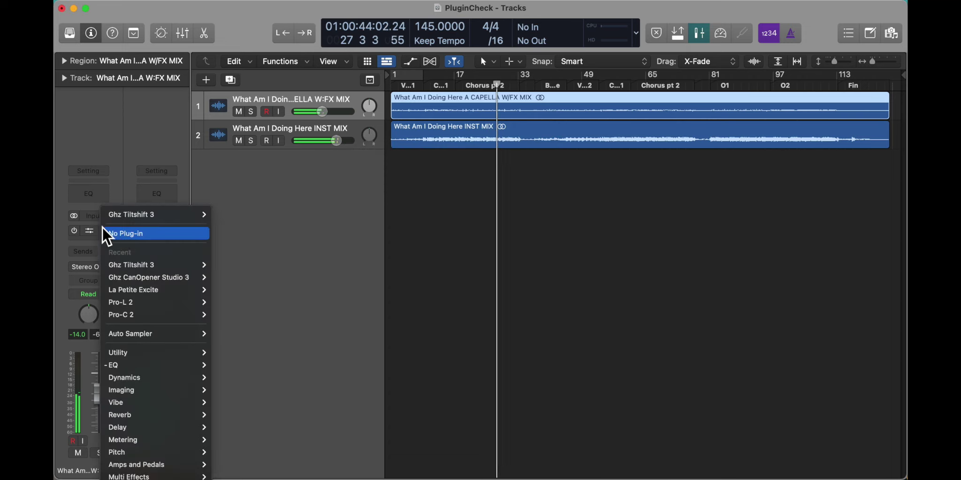
left_click(96, 226)
left_click(91, 237)
mouse_move(87, 353)
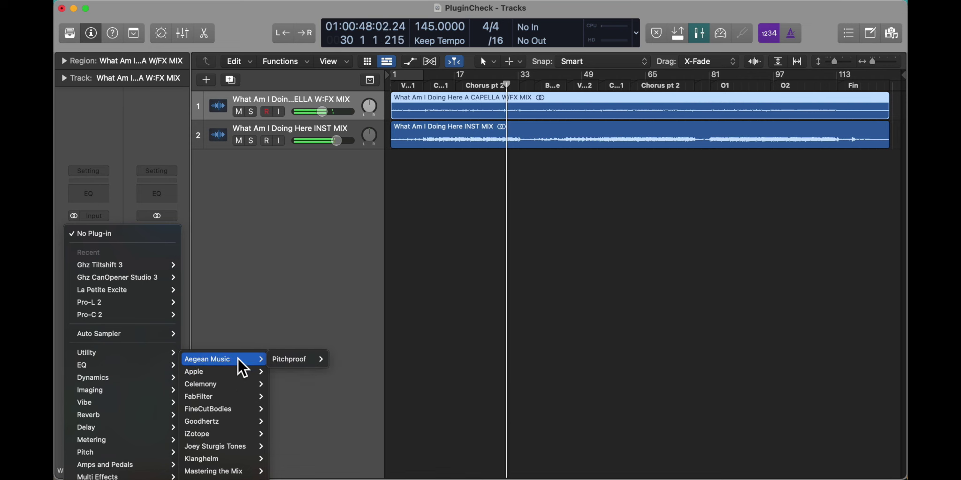
left_click(349, 359)
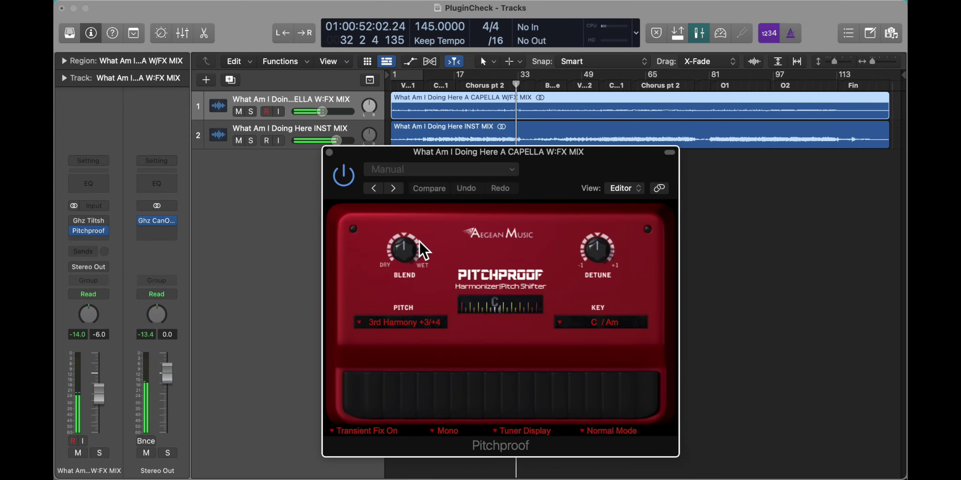
Set Pitchproof's pitch to +12, turn blend toward dry, and choose Stereo mode.
left_click(399, 322)
scroll(400, 432, "down", 5)
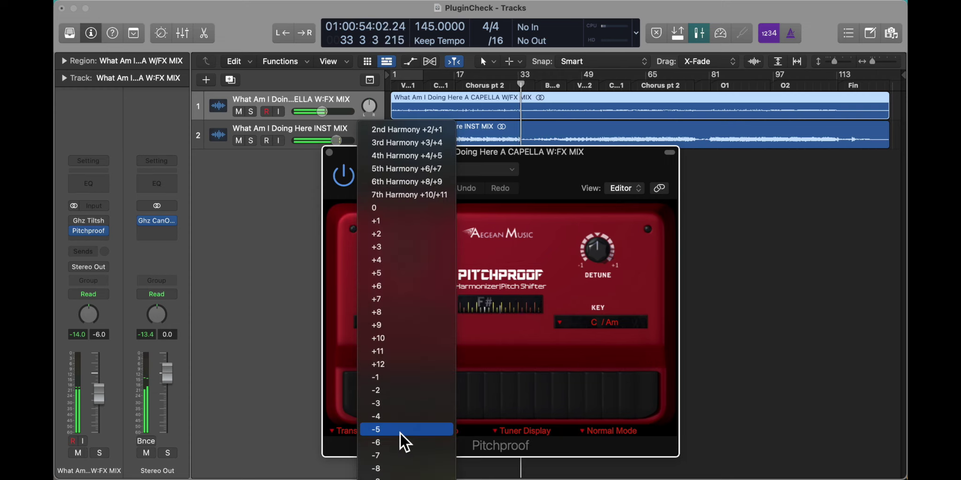
left_click(392, 363)
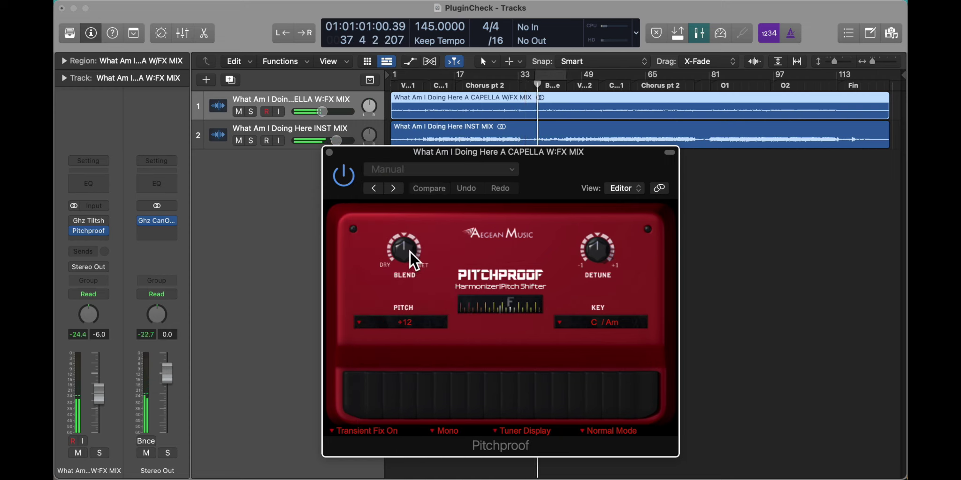
left_click_drag(410, 250, 411, 276)
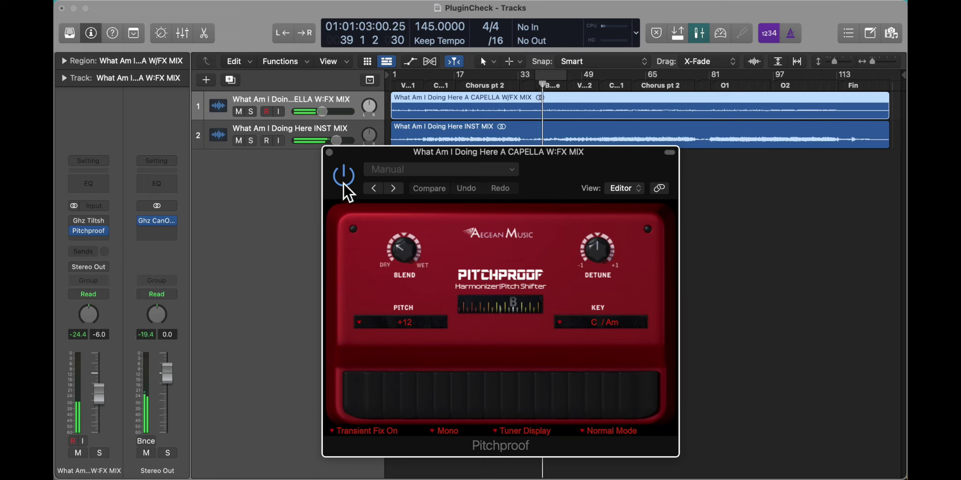
left_click(450, 431)
left_click(452, 458)
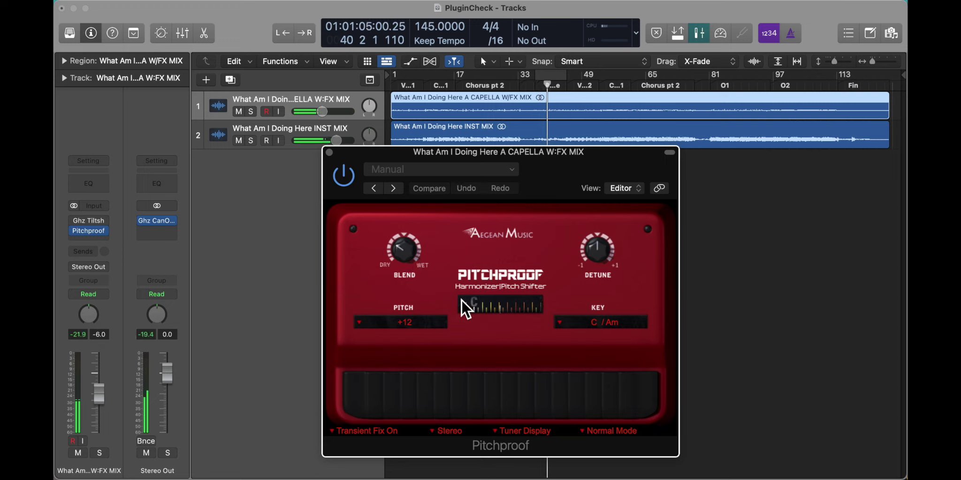
Reset the vocal volume to 0 dB, bypass Pitchproof to compare, and close it keeping +12.
left_click(324, 111, "alt")
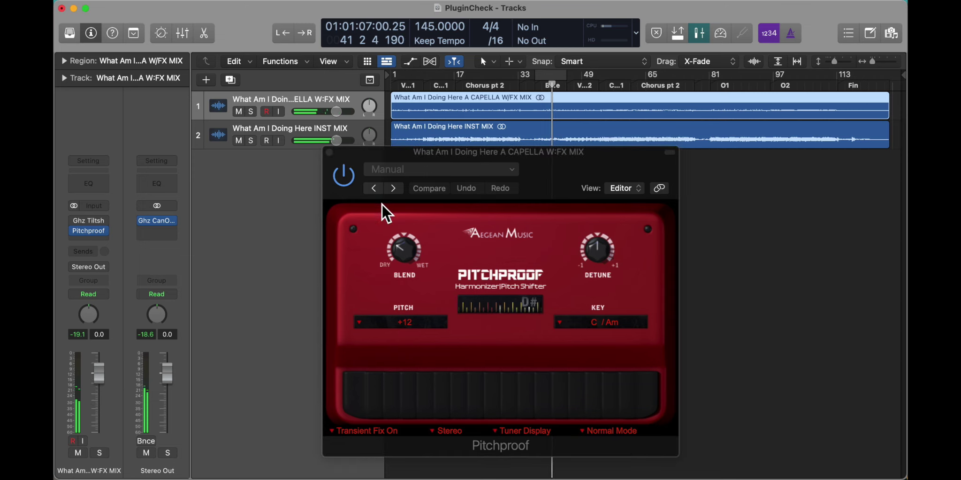
left_click(346, 182)
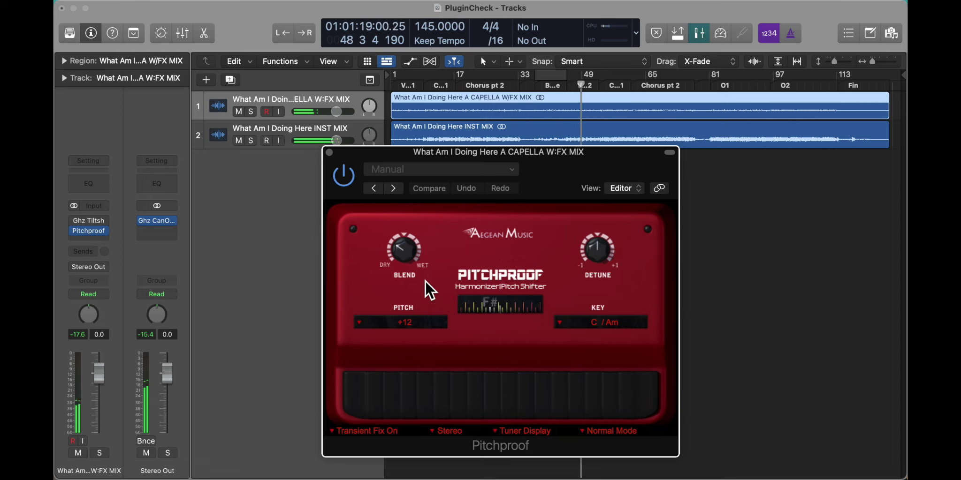
left_click(412, 321)
scroll(402, 422, "down", 5)
left_click(319, 164)
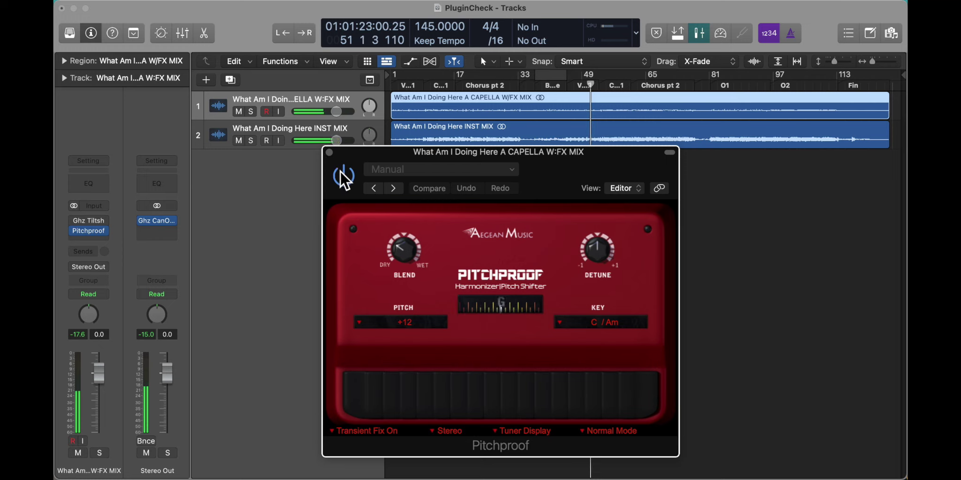
left_click(329, 152)
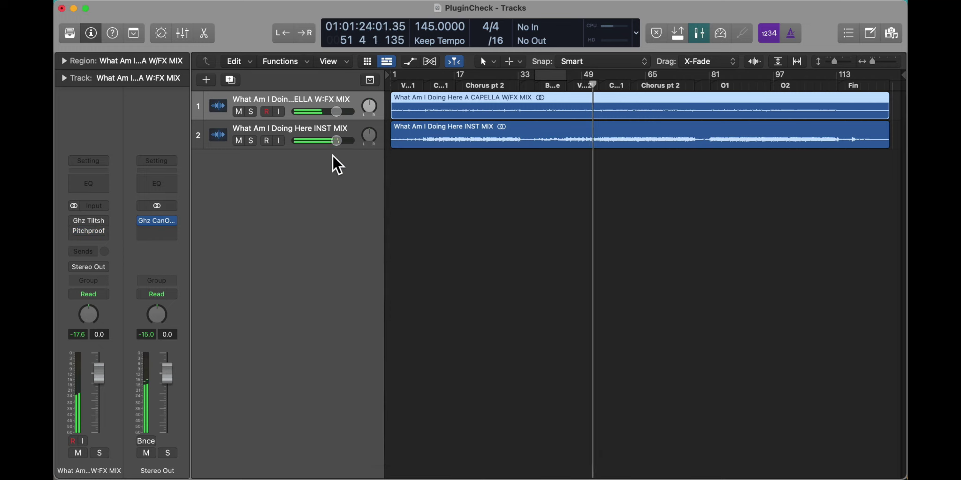
Insert Melodyne (ARA) on the vocal track and enlarge its editor window.
left_click(97, 237)
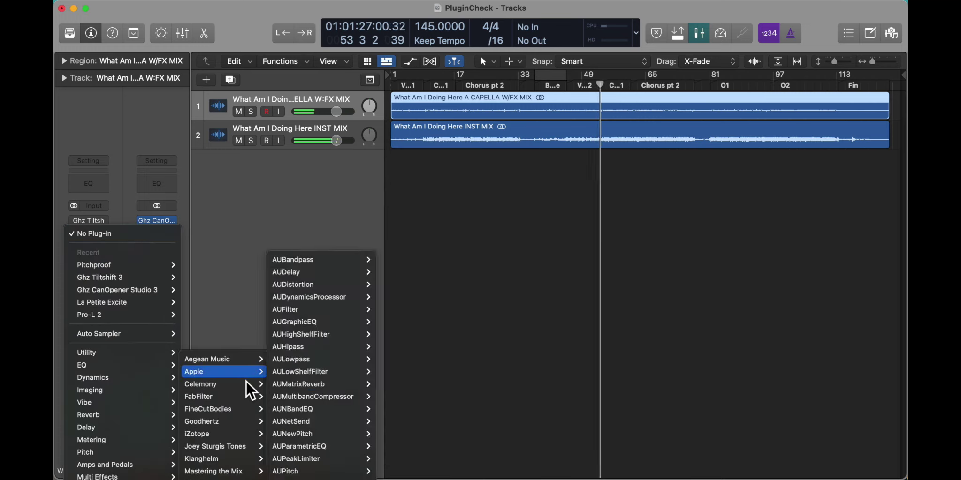
mouse_move(200, 384)
left_click(286, 306)
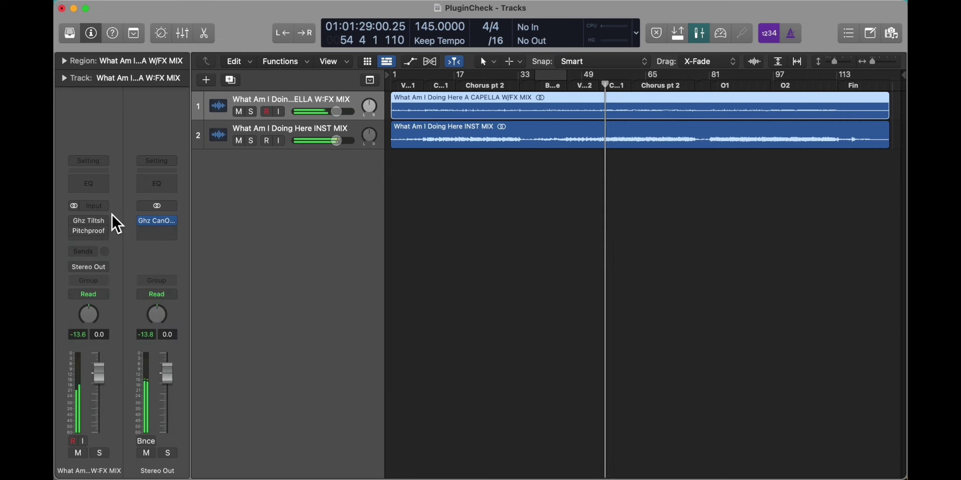
left_click(102, 214)
mouse_move(231, 384)
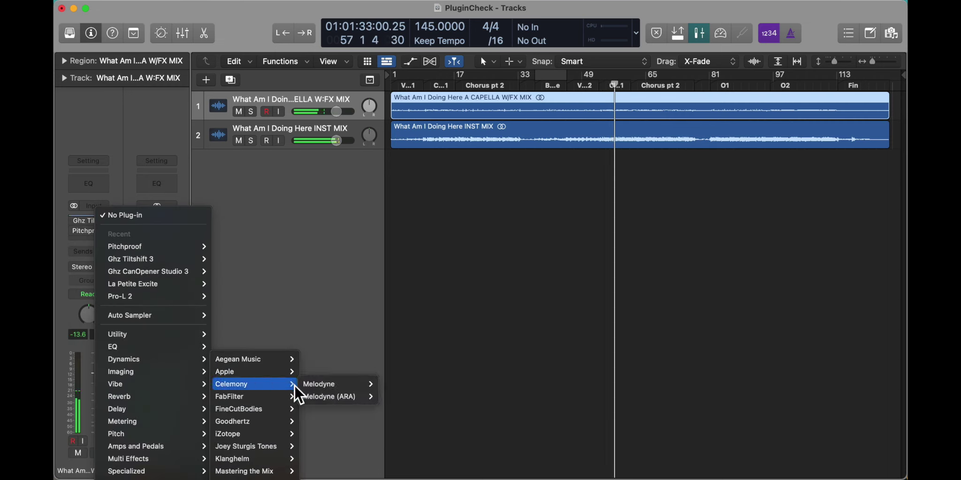
mouse_move(330, 397)
left_click(378, 397)
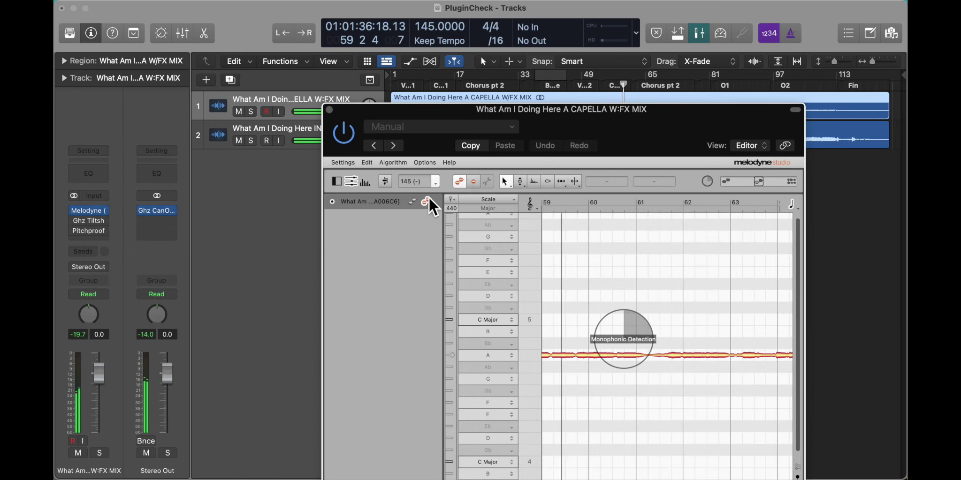
left_click_drag(690, 140, 435, 38)
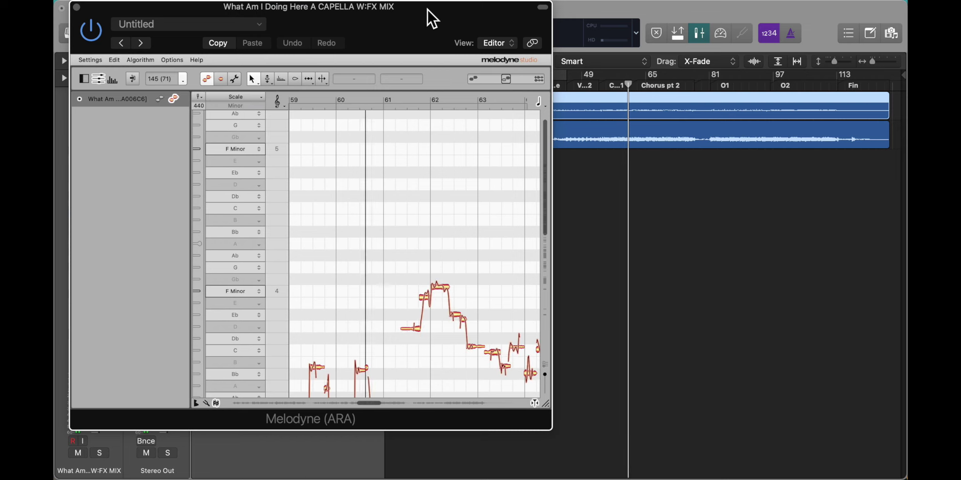
mouse_move(544, 362)
left_mouse_down()
mouse_move(816, 348)
mouse_move(898, 477)
left_mouse_up()
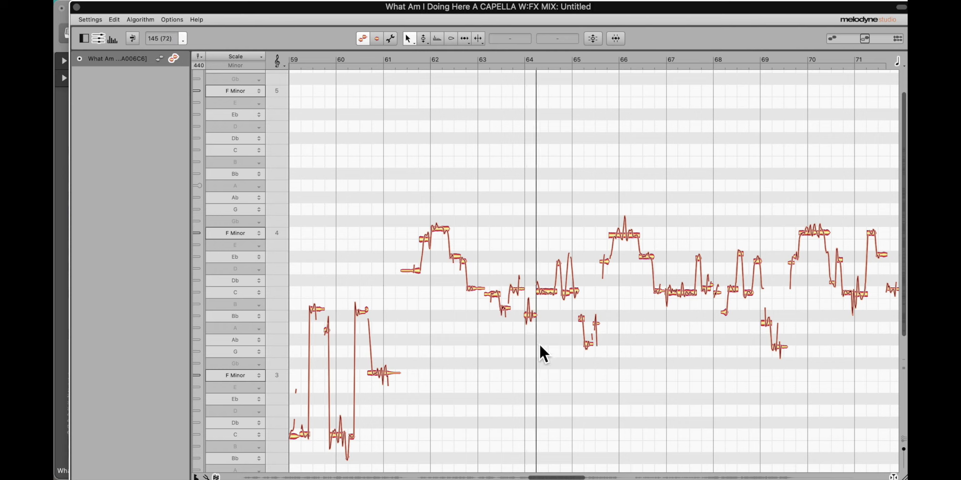
Try the Pitch macro at 56% Pitch Center, reset it to 0%, and cancel.
left_click(592, 39)
left_click(520, 25)
left_click(450, 24)
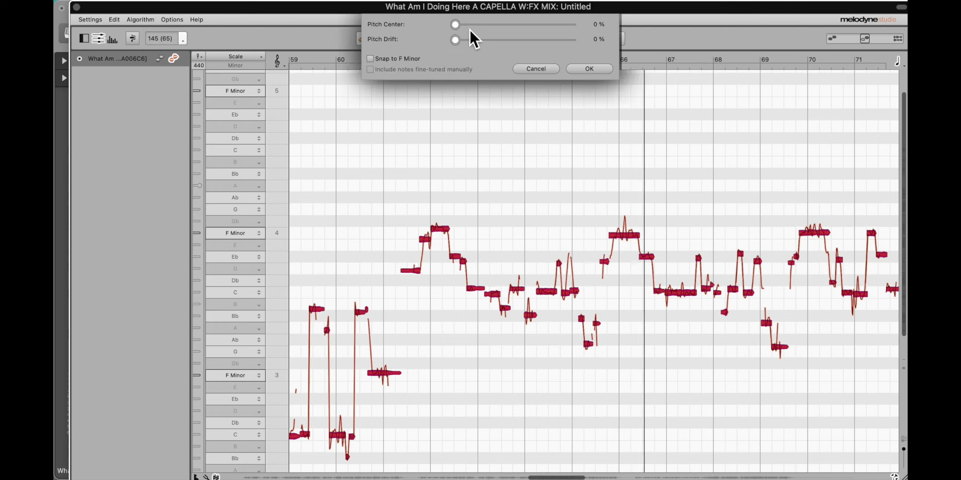
left_click(536, 68)
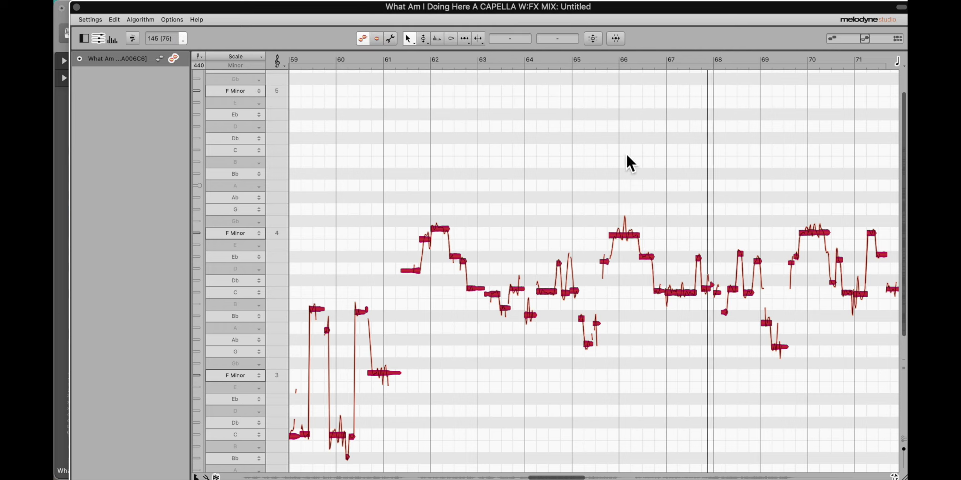
Raise the vocal notes about five semitones, undo it, and scroll through the notes.
left_click_drag(628, 243, 538, 150)
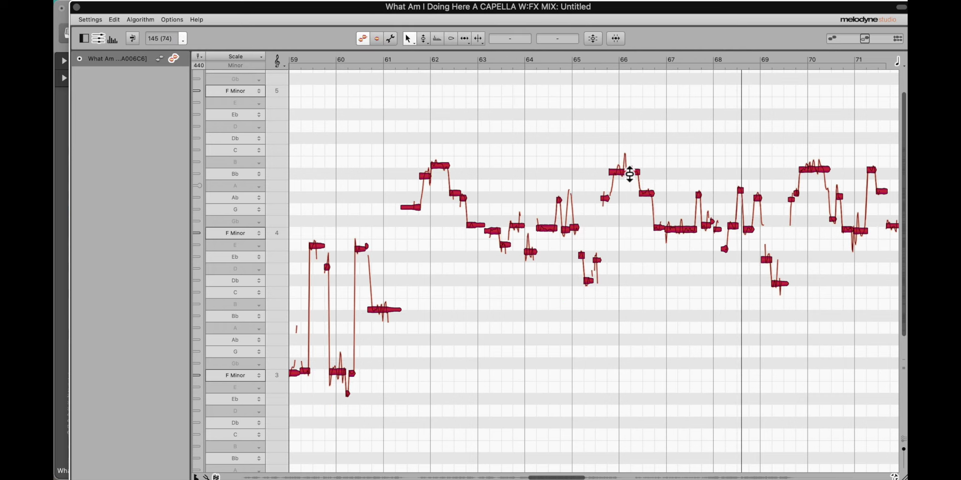
key("ctrl+z")
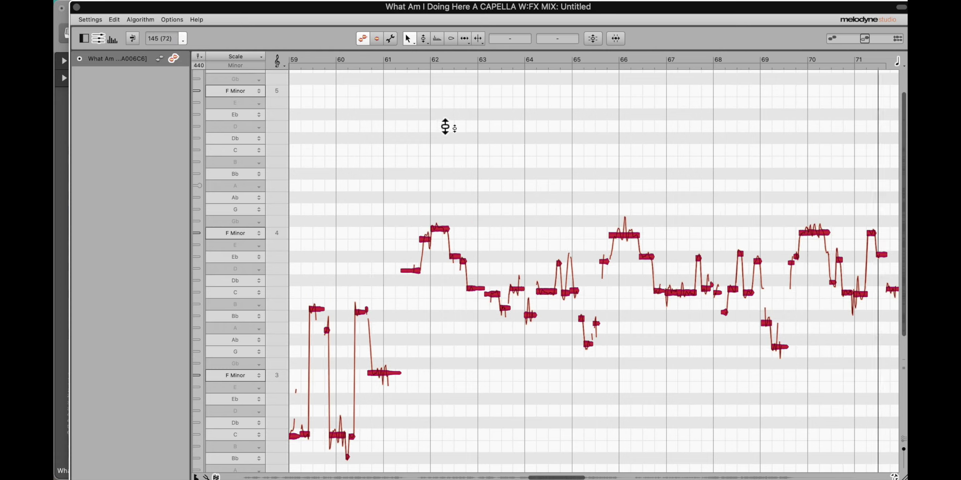
scroll(558, 182, "right", 5)
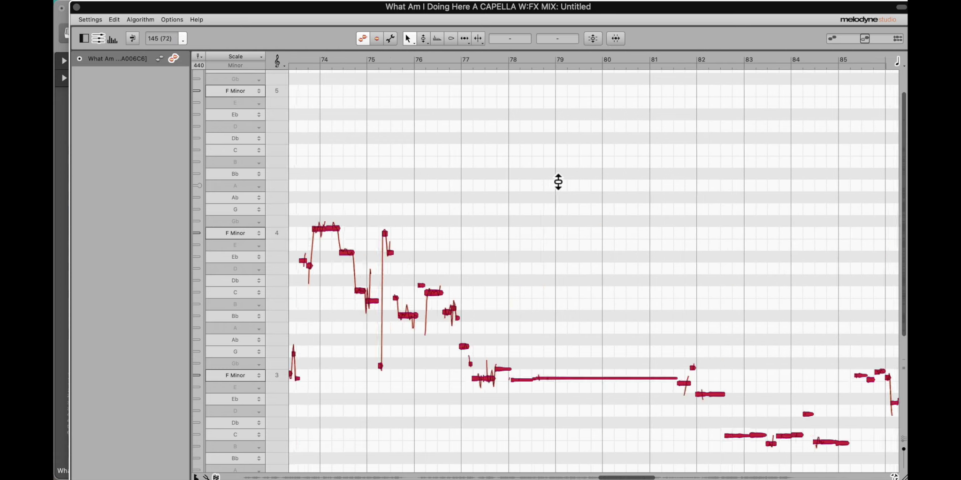
scroll(558, 182, "right", 5)
scroll(558, 182, "right", 5)
scroll(558, 182, "left", 2)
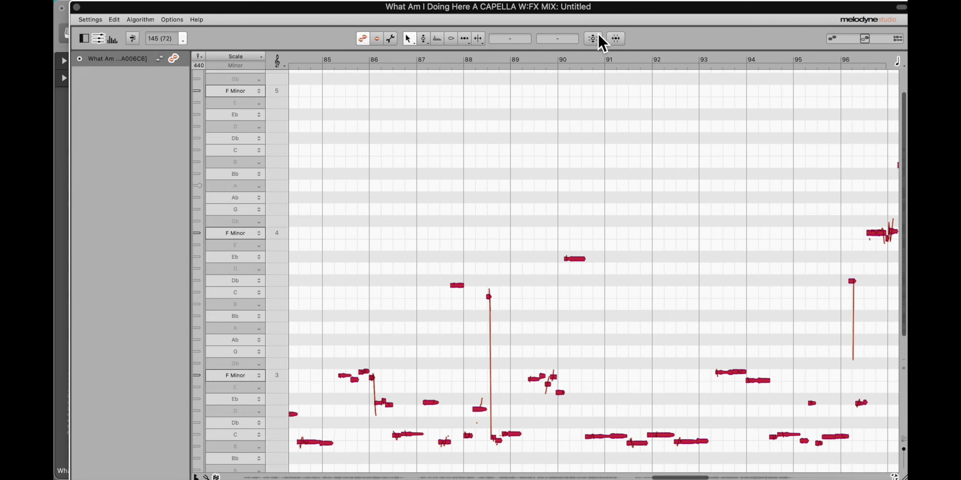
Open and close the Performance Meter, then close the Melodyne window.
left_click_drag(622, 9, 626, 126)
double_click(617, 33)
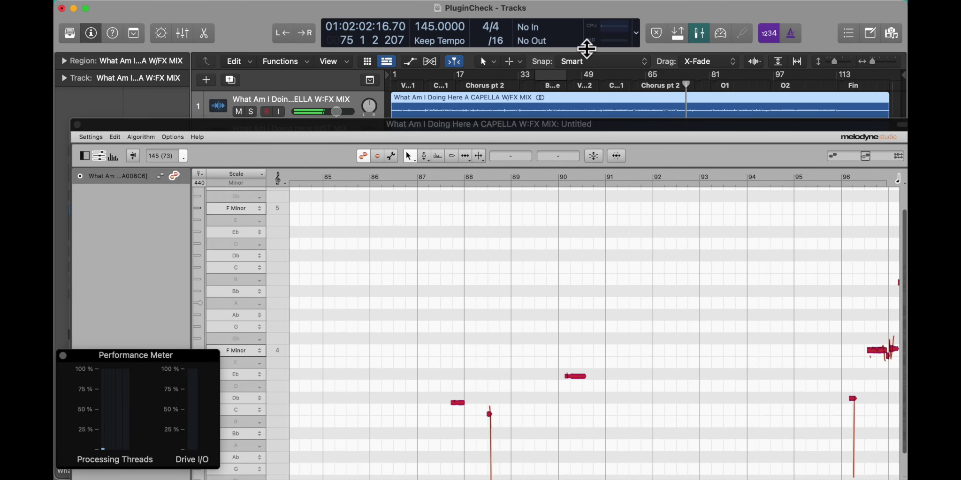
left_click(63, 356)
left_click(77, 124)
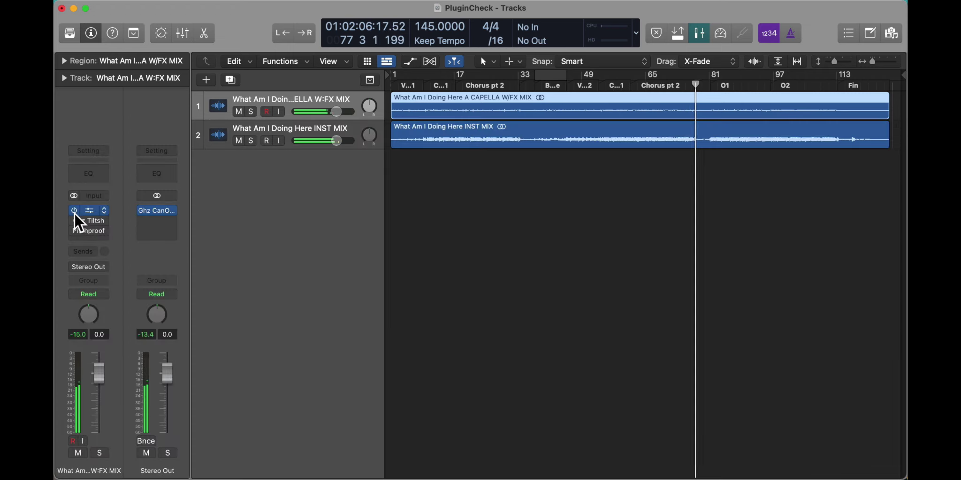
Dismiss the vocal's plug-in list, select INST MIX, and open its insert plug-in list.
left_click(98, 237)
mouse_move(207, 409)
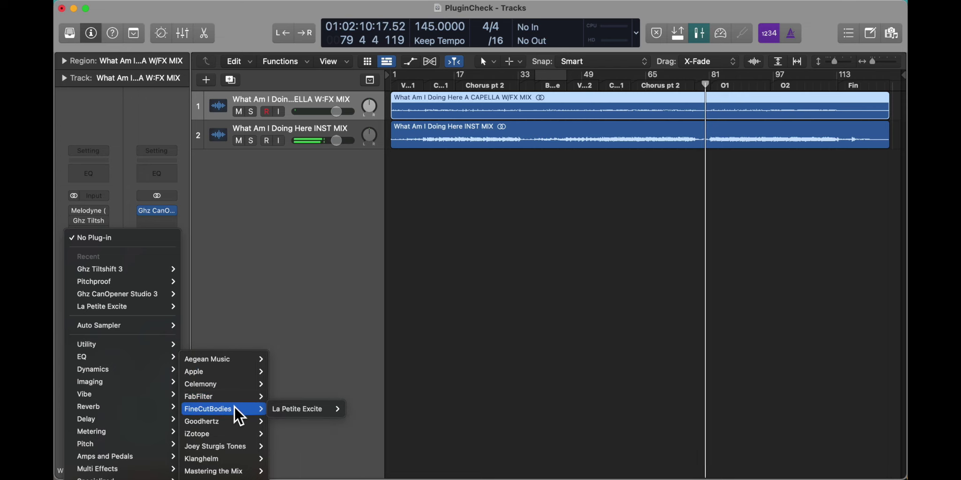
left_click(292, 299)
left_click(221, 125)
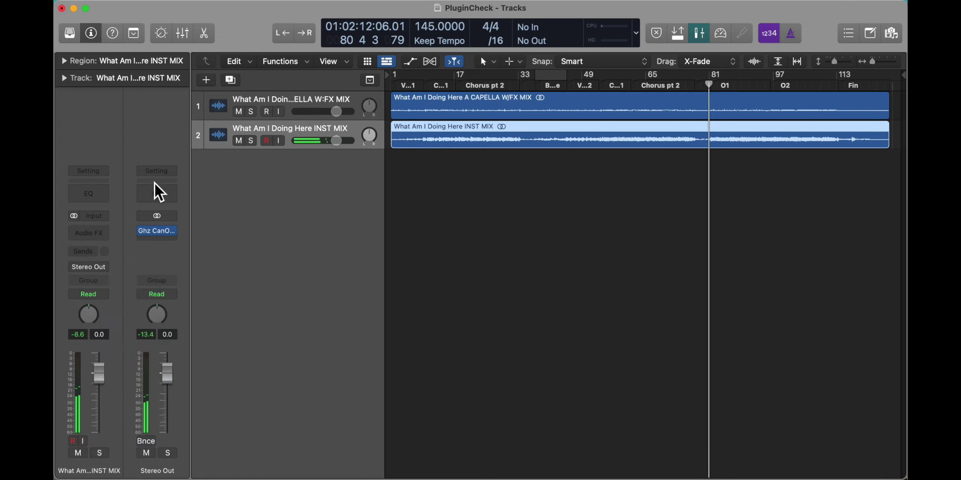
left_click(91, 228)
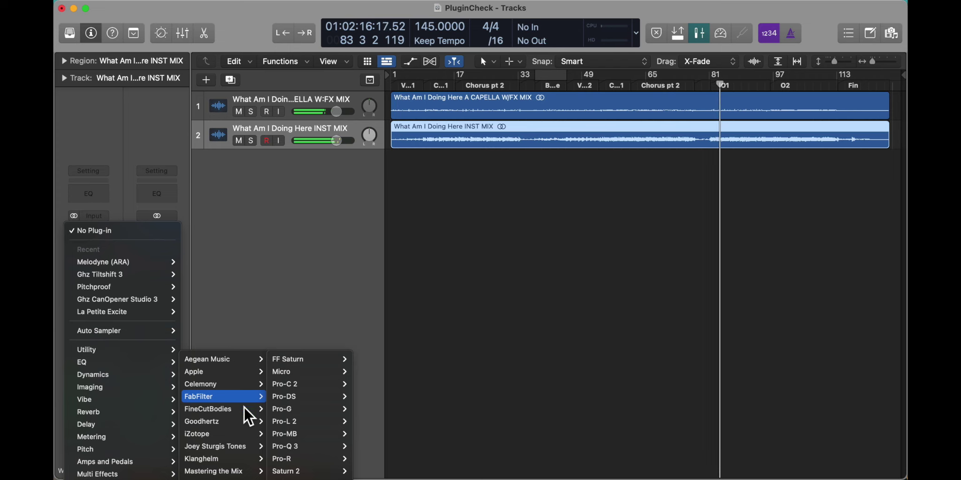
Insert La Petite Excite on INST MIX and try the High, Low and Input controls, reverting them.
mouse_move(208, 409)
left_click(350, 409)
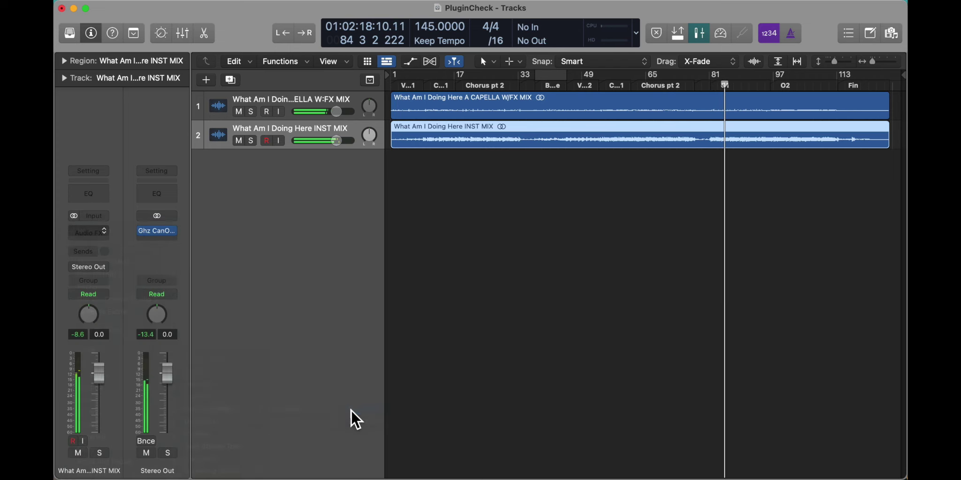
left_click_drag(539, 240, 535, 148)
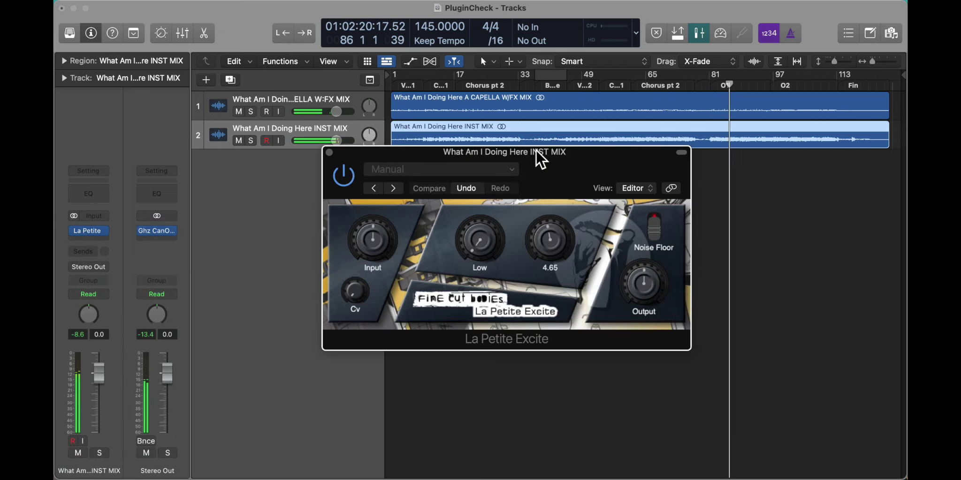
left_click_drag(546, 228, 547, 336)
left_click_drag(484, 243, 483, 327)
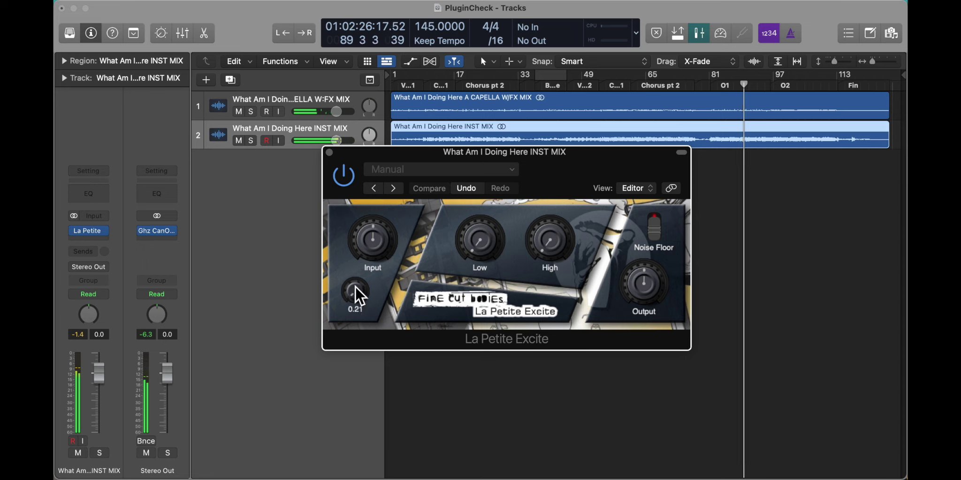
left_click(479, 230)
left_click_drag(645, 282, 644, 293)
Bypass and re-enable La Petite Excite, then close its window.
left_click(352, 172)
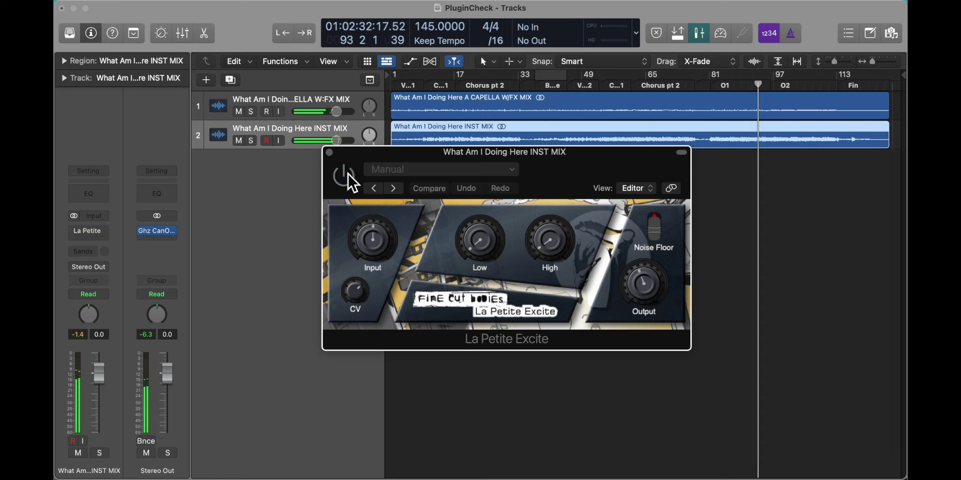
left_click(348, 175)
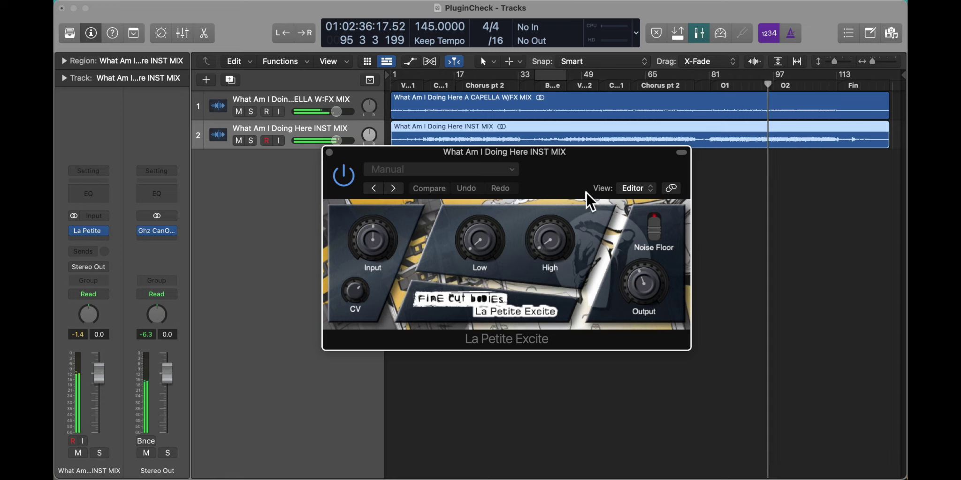
left_click(329, 152)
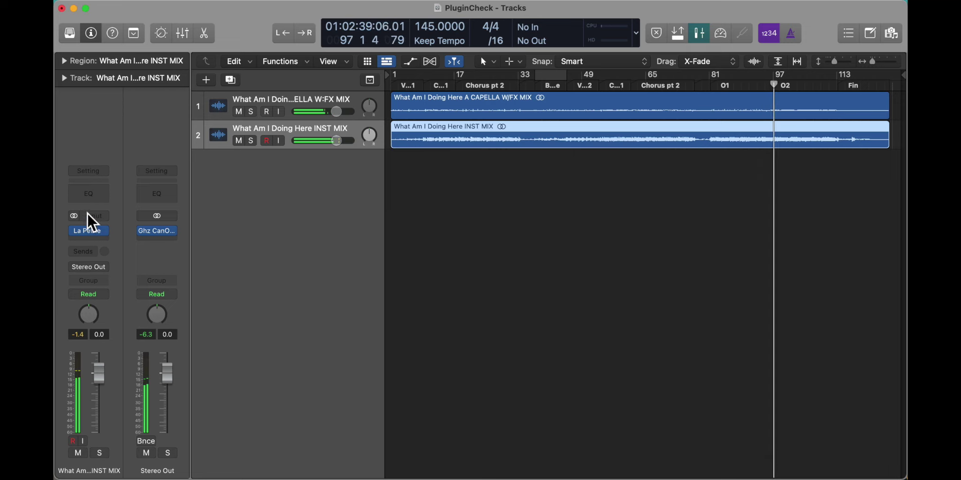
Open the plug-in list for the empty insert slot below La Petite Excite.
left_click(94, 238)
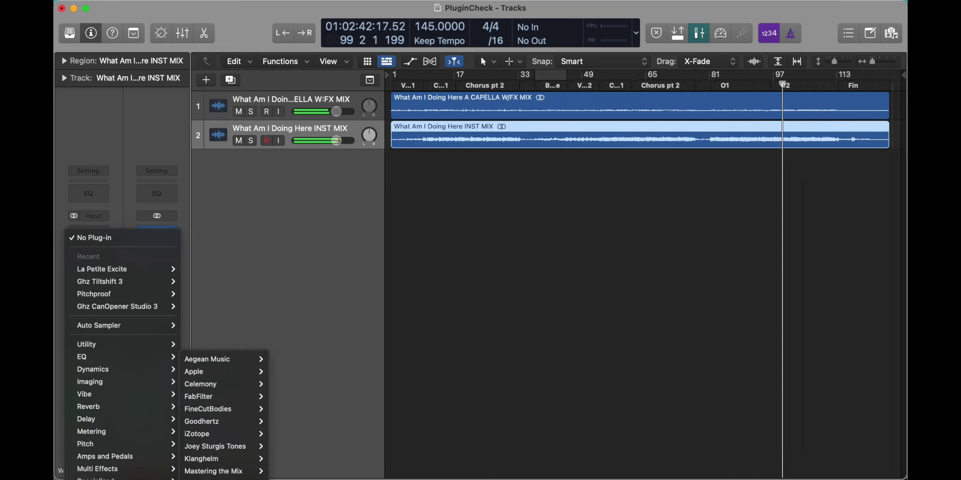
mouse_move(198, 396)
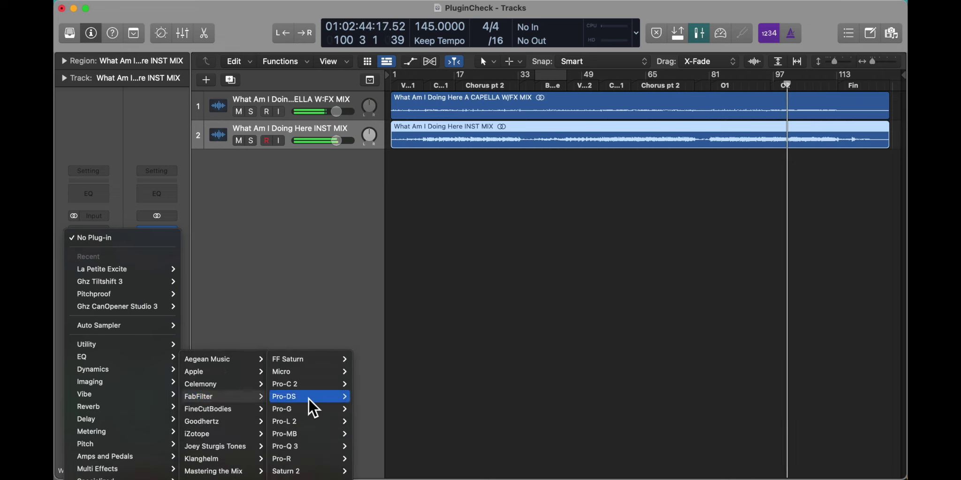
mouse_move(285, 433)
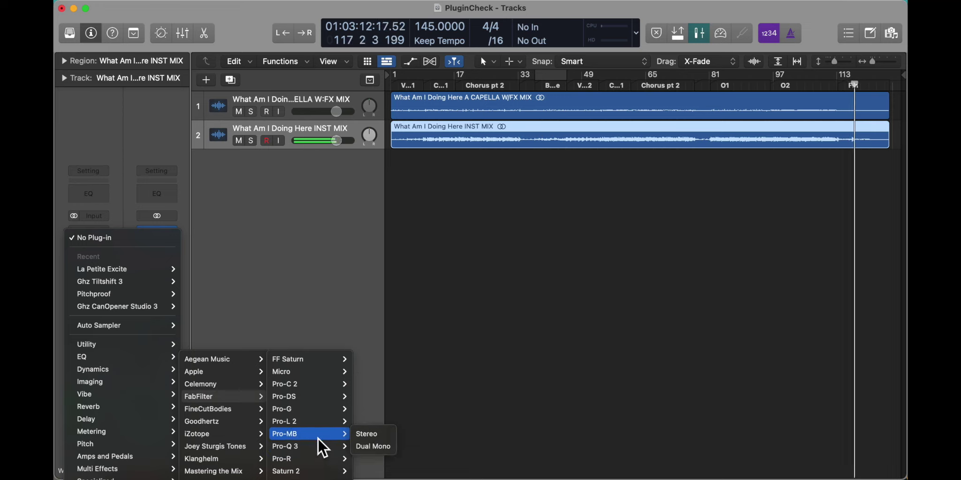
Insert FabFilter Pro-C 2 (Stereo), enable cycle looping, and return playback to the start.
left_click(365, 393)
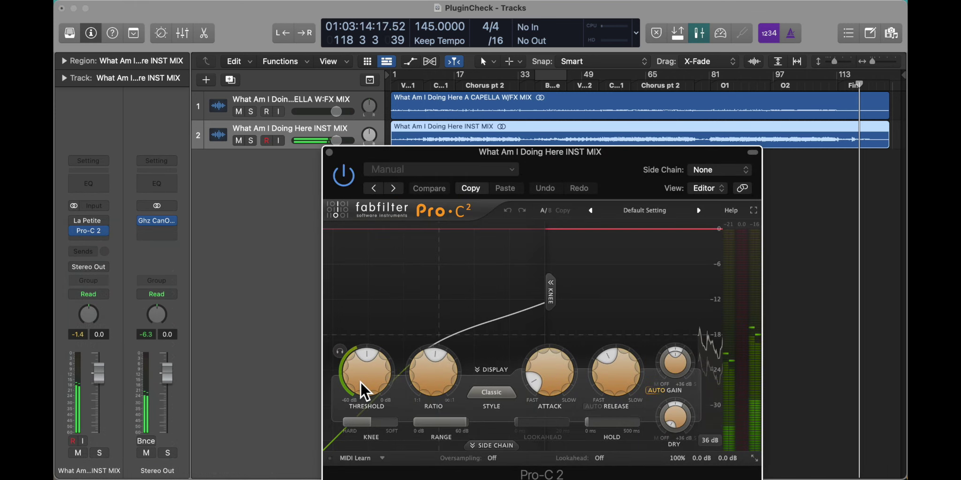
key("c")
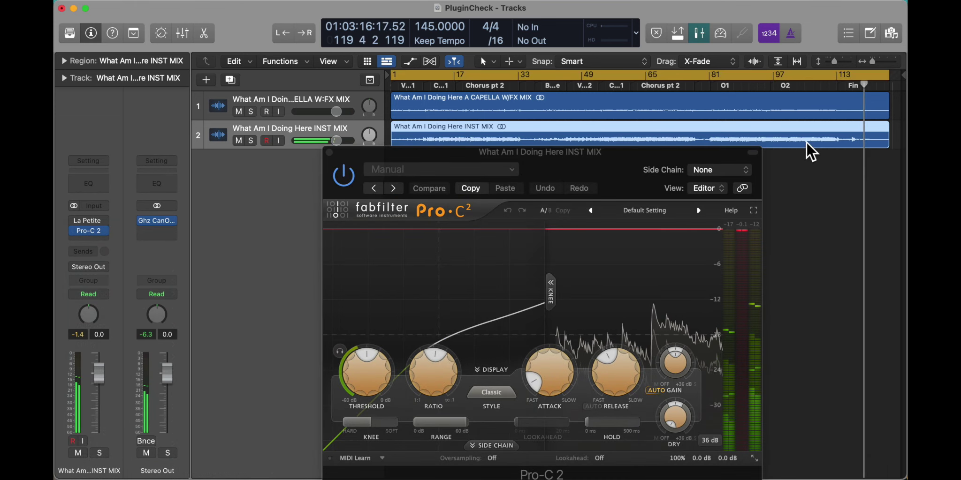
left_click_drag(635, 172, 541, 121)
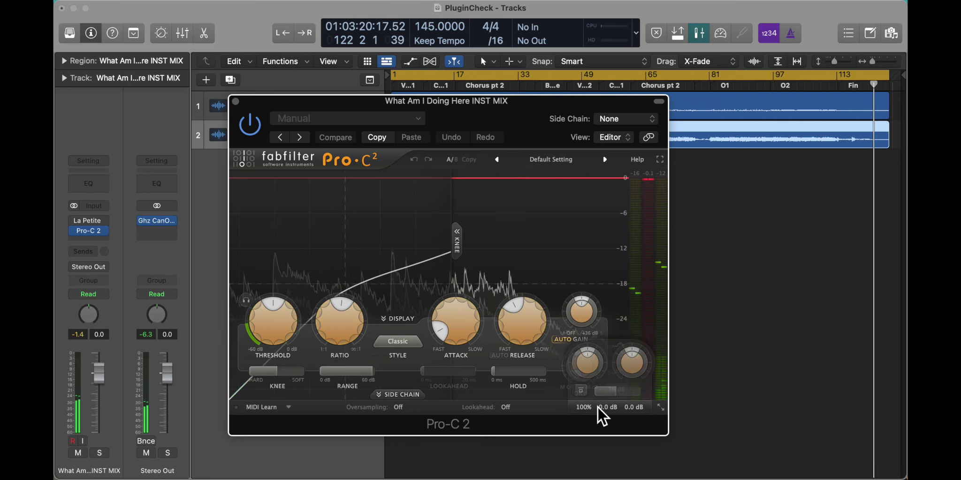
key("Return")
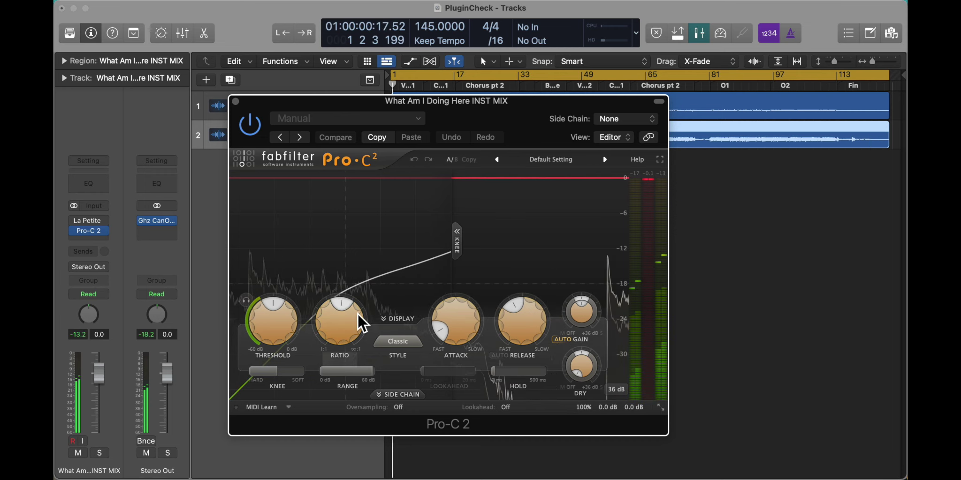
scroll(277, 327, "down", 5)
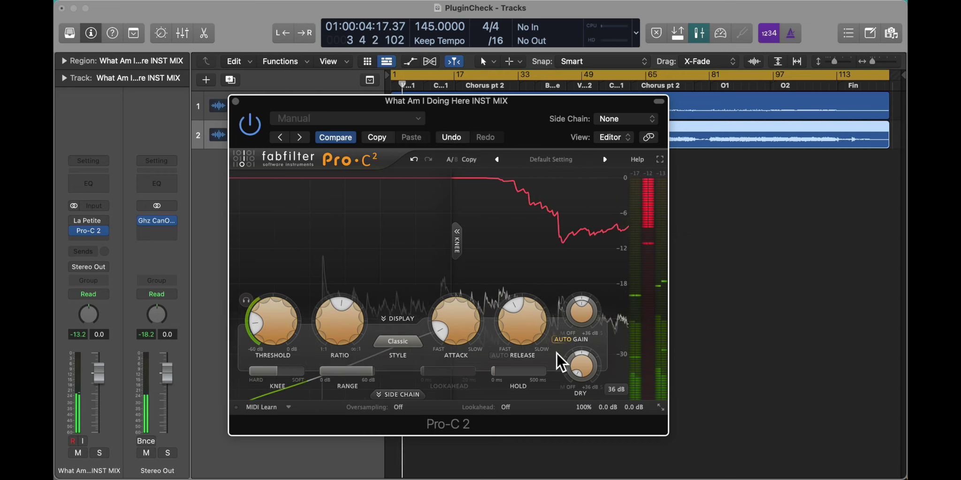
scroll(471, 320, "up", 2)
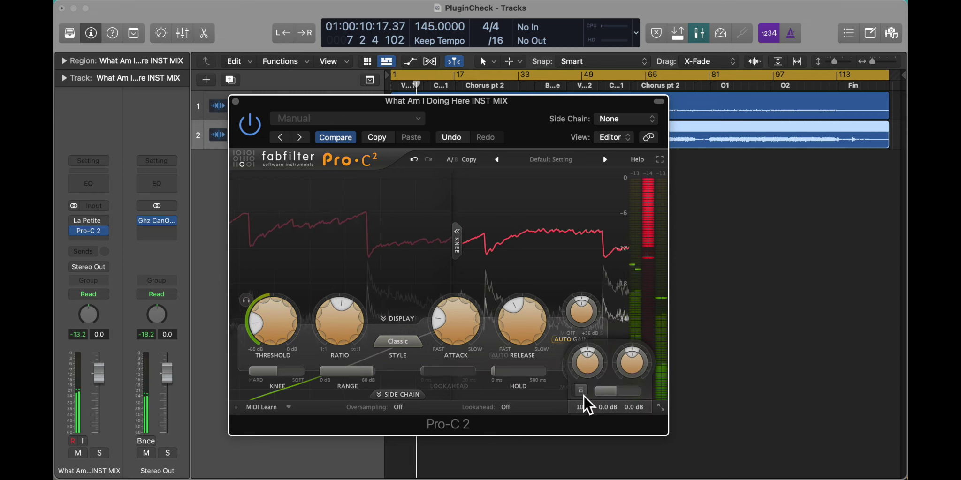
Toggle Pro-C 2's compression repeatedly to compare processed and dry sound.
left_click(579, 392)
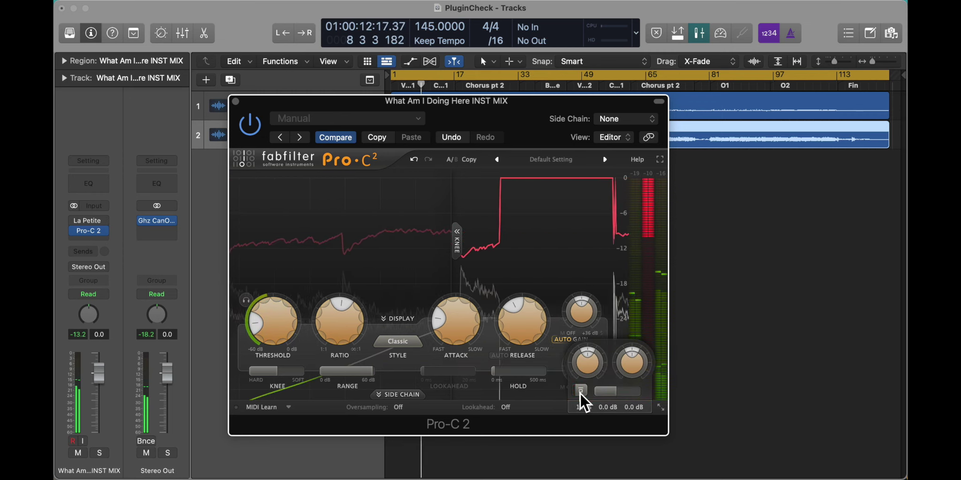
left_click(580, 391)
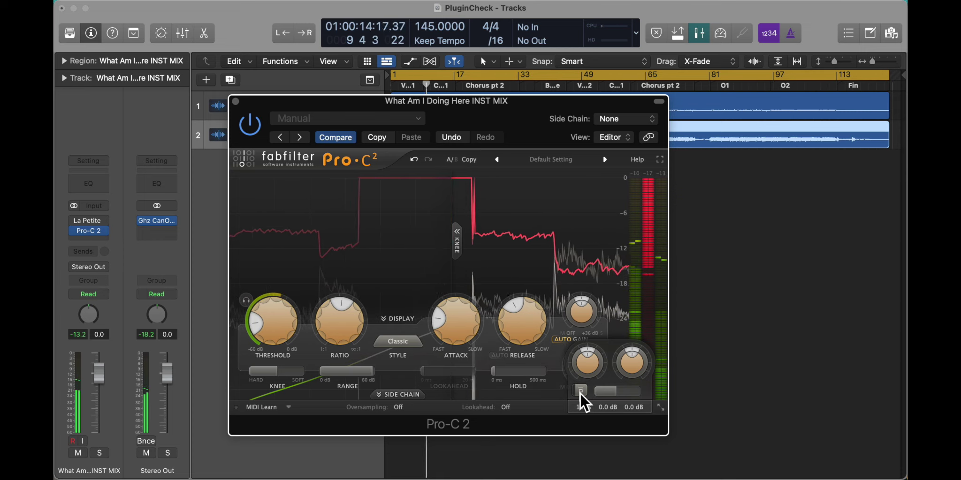
left_click(579, 392)
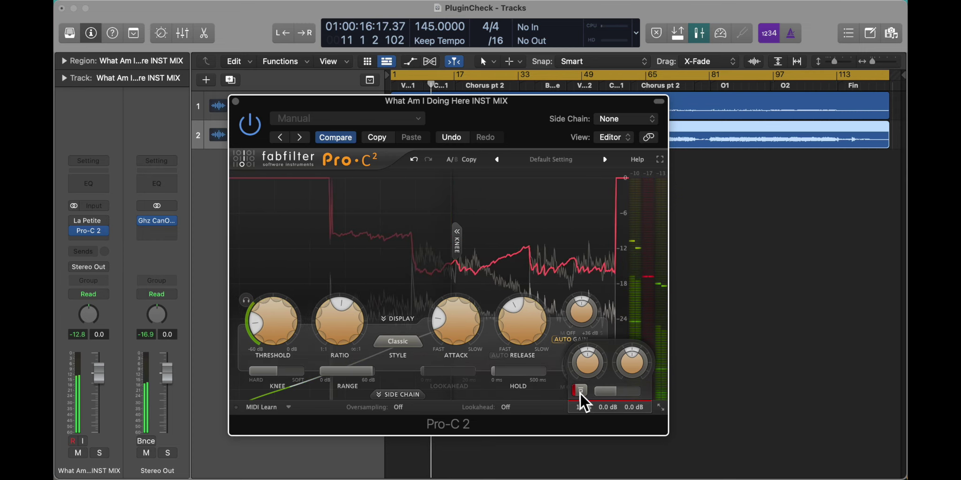
left_click(579, 391)
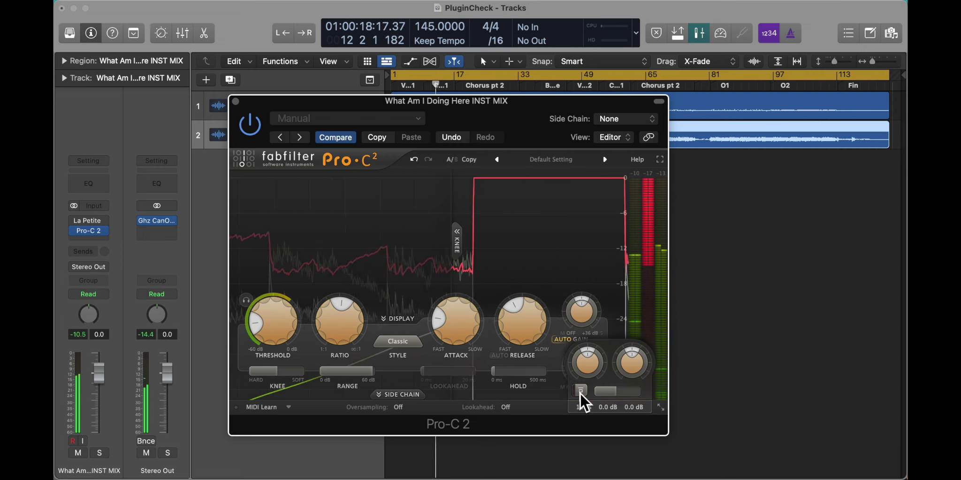
left_click(579, 392)
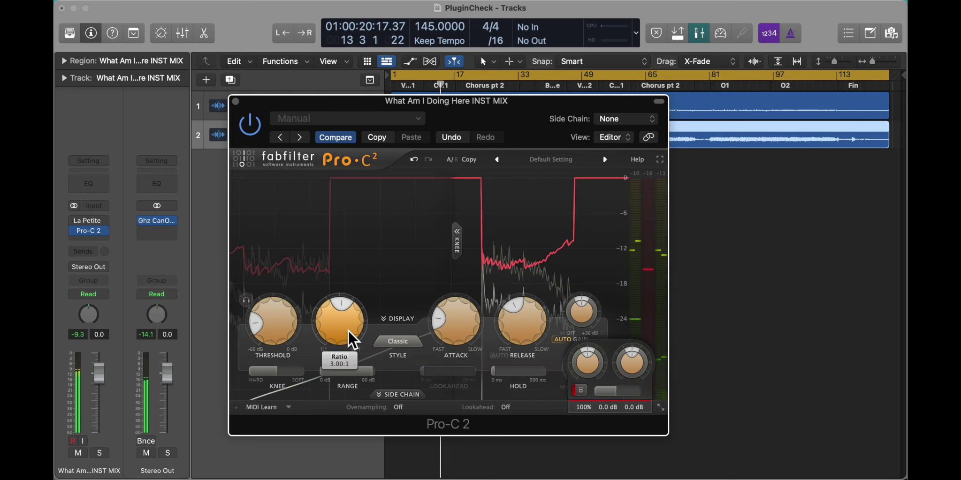
Lower the Pro-C 2 ratio to 2:1 and switch the style from Opto to Bus.
left_click_drag(348, 330, 284, 356)
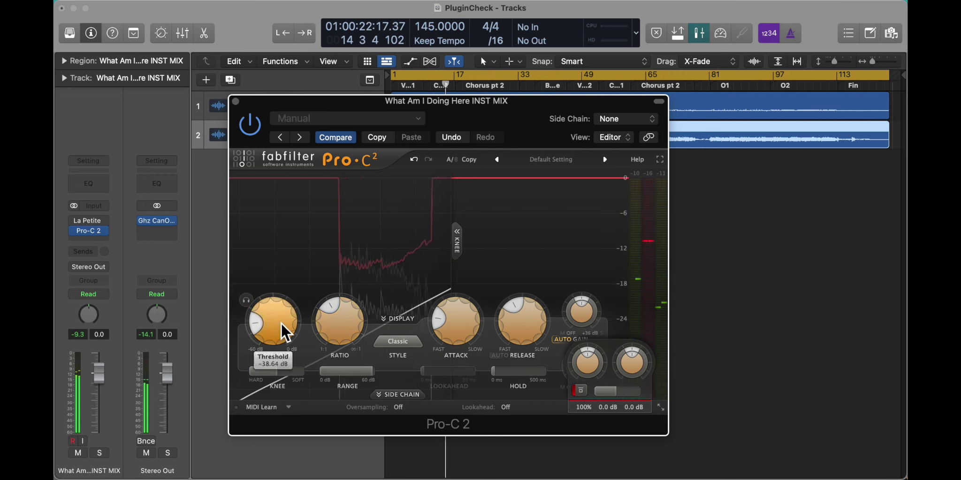
scroll(280, 322, "up", 5)
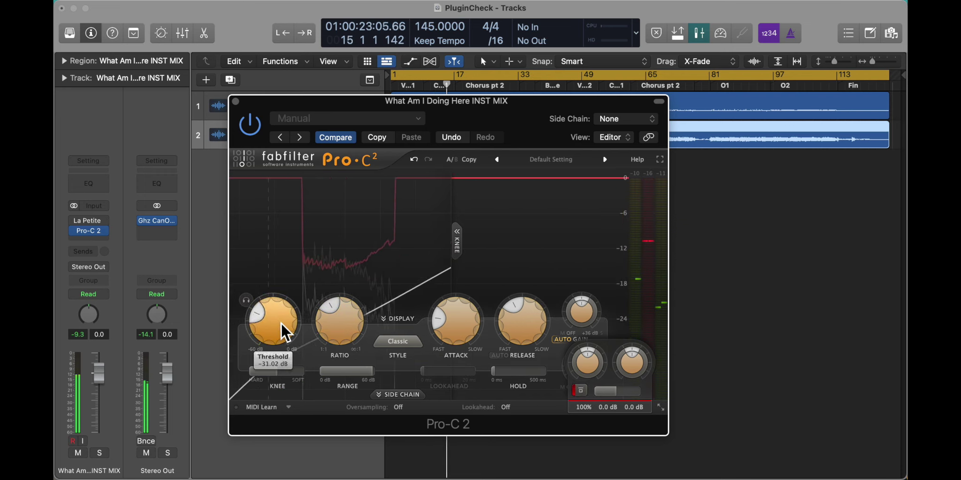
left_click(399, 341)
left_click(404, 386)
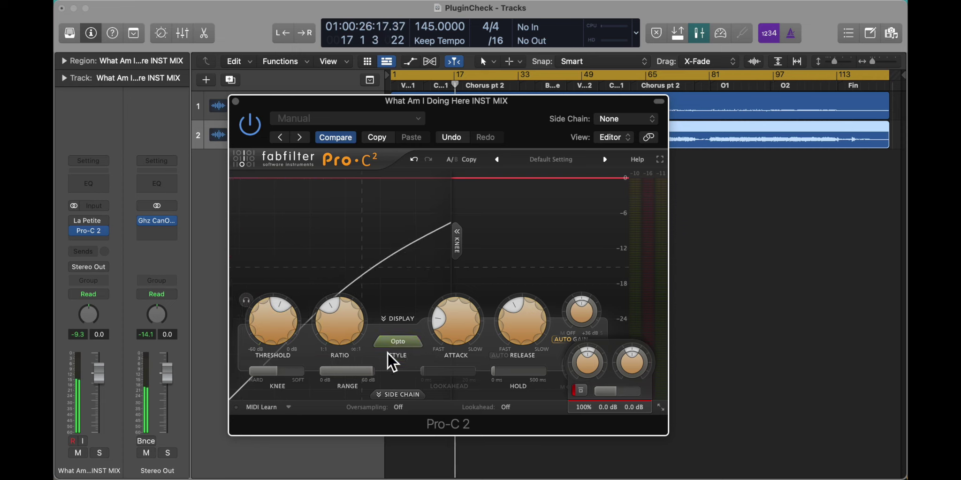
left_click(385, 342)
left_click(394, 423)
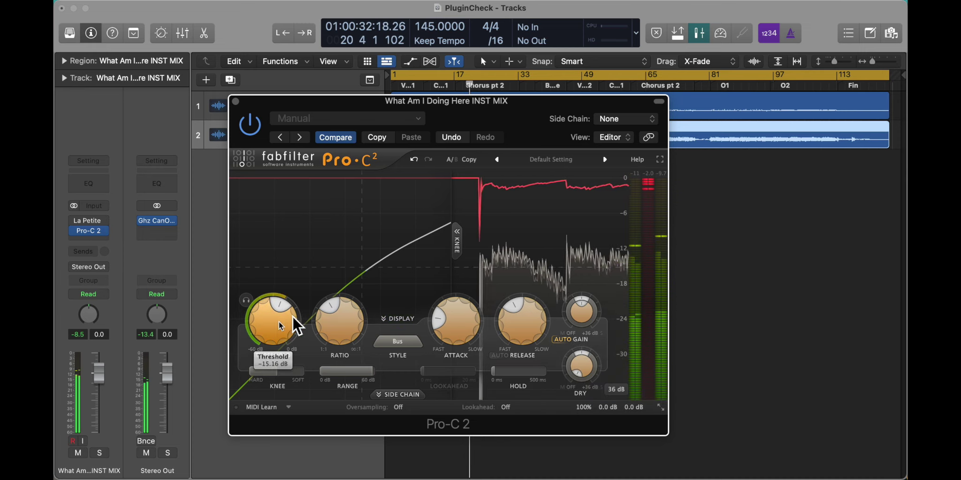
scroll(453, 322, "up", 3)
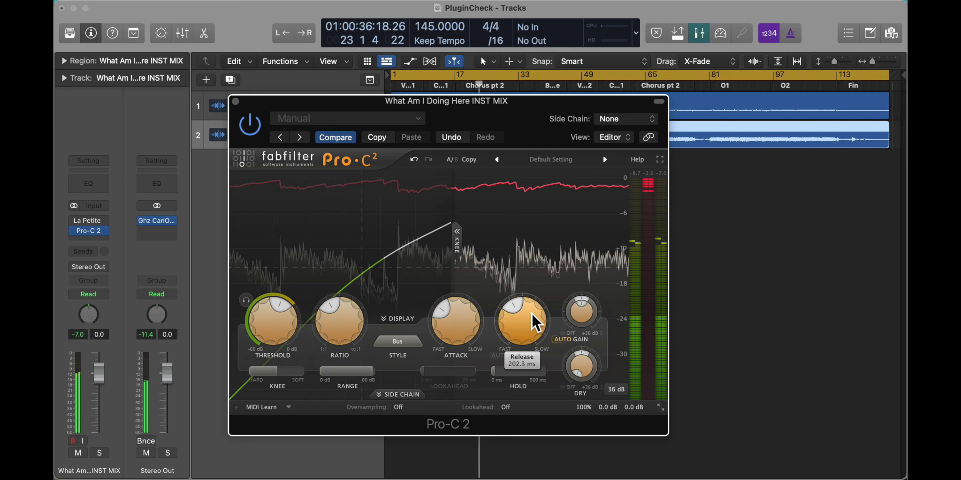
scroll(532, 313, "down", 5)
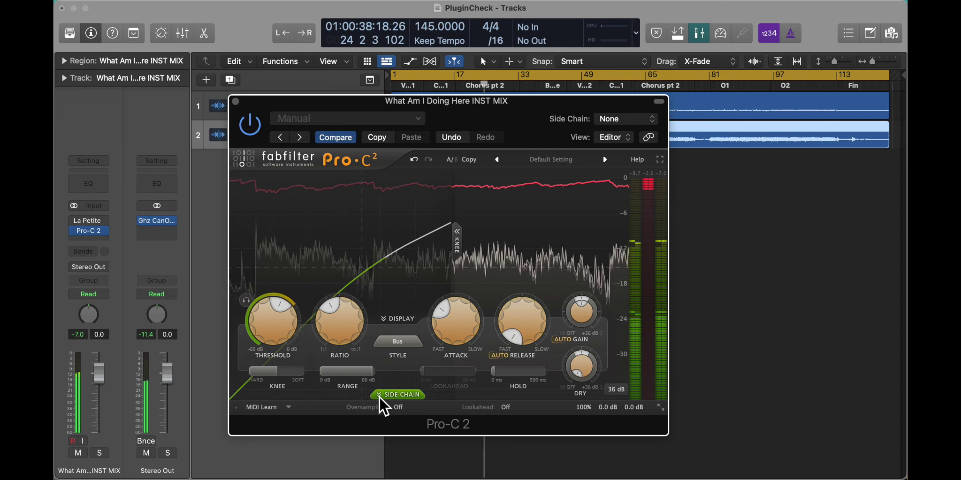
Enable the side-chain high-pass filter at 100 Hz, raise it to 130 Hz, and collapse the panel.
left_click(408, 395)
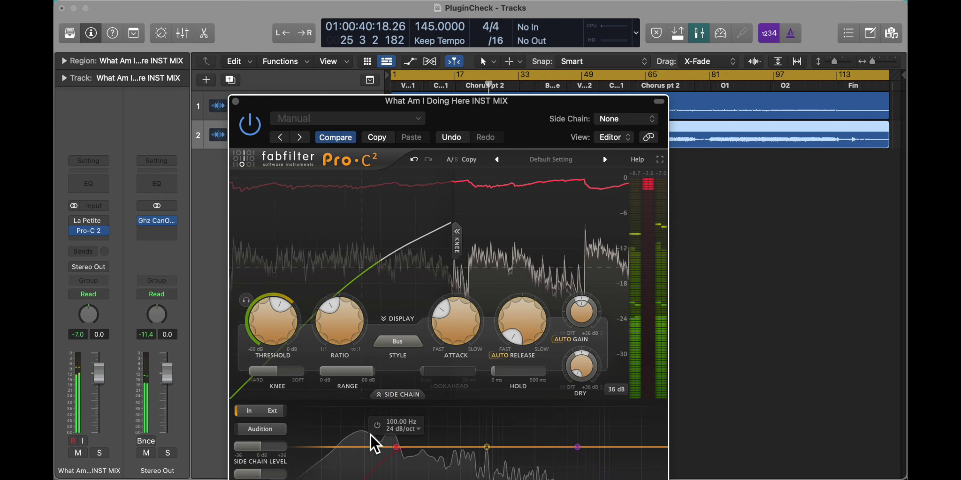
left_click(379, 425)
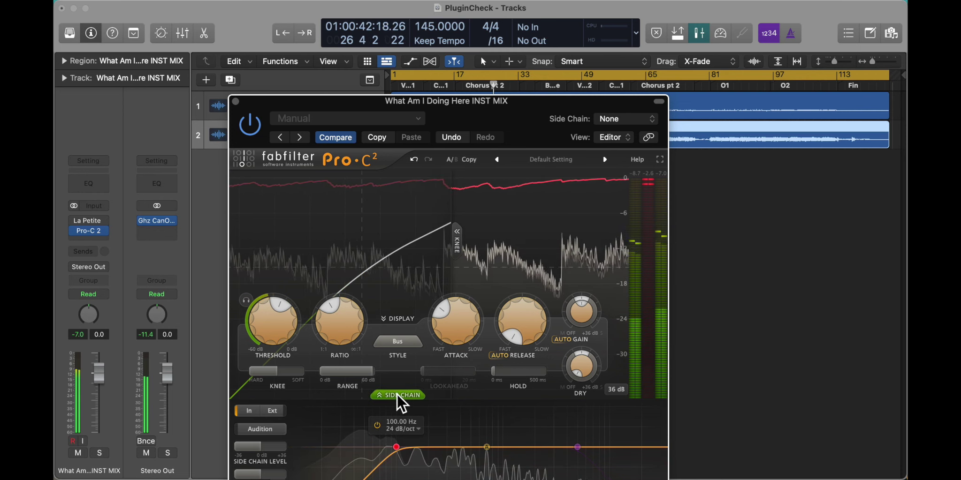
left_click(397, 394)
left_click_drag(392, 421, 366, 385)
left_click(391, 397)
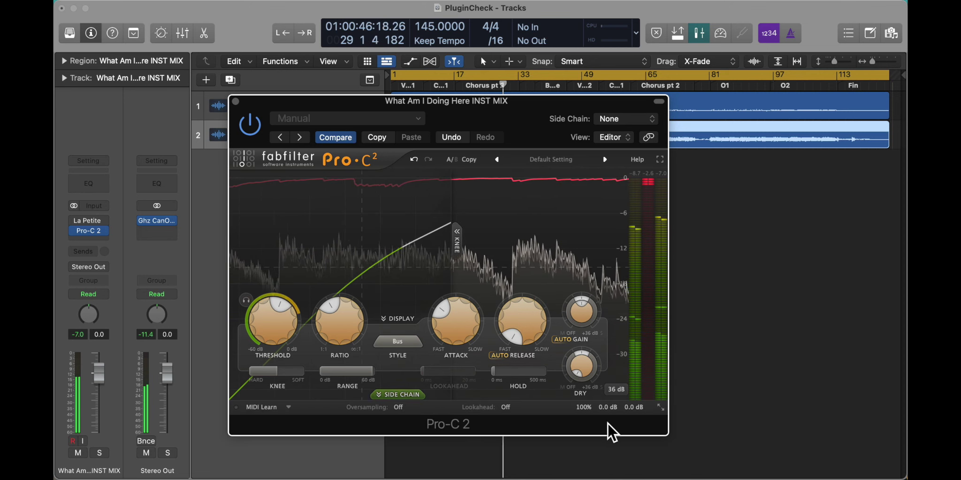
View Pro-C 2's output level controls, then close the plug-in window.
left_click(591, 406)
left_click(582, 390)
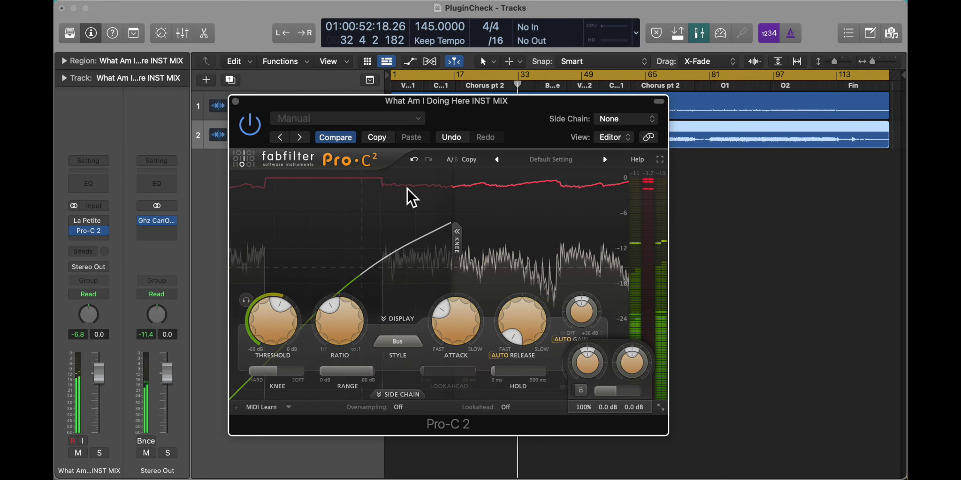
left_click(236, 101)
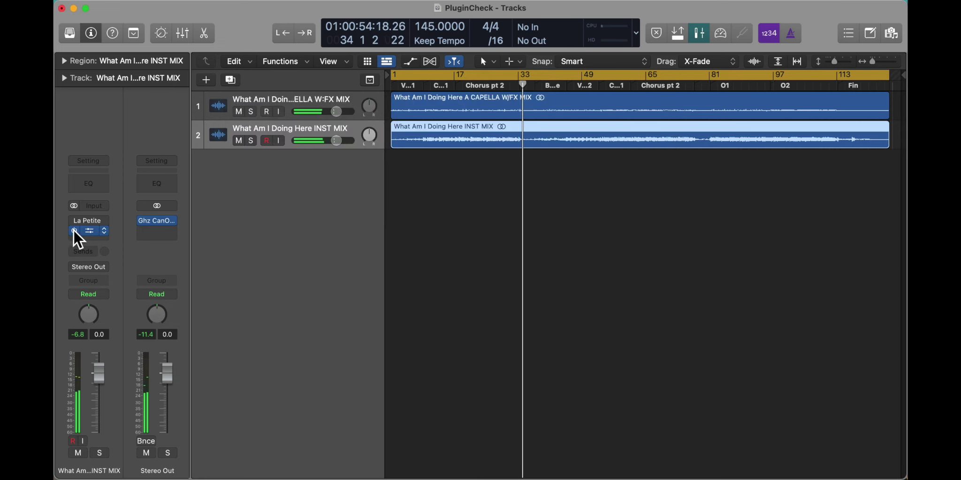
Select the a cappella vocal track and browse to iZotope Vocal Doubler for its next empty insert.
left_click(85, 238)
mouse_move(93, 369)
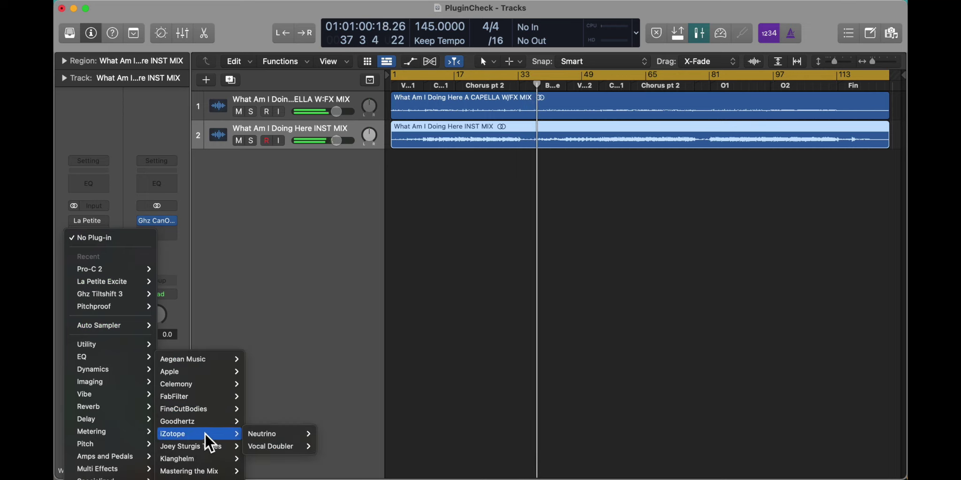
mouse_move(262, 434)
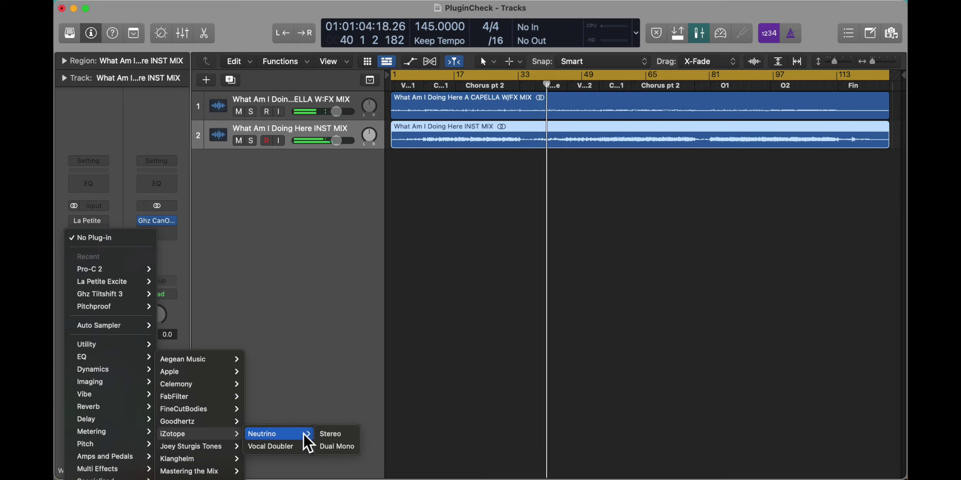
left_click(275, 165)
left_click(219, 104)
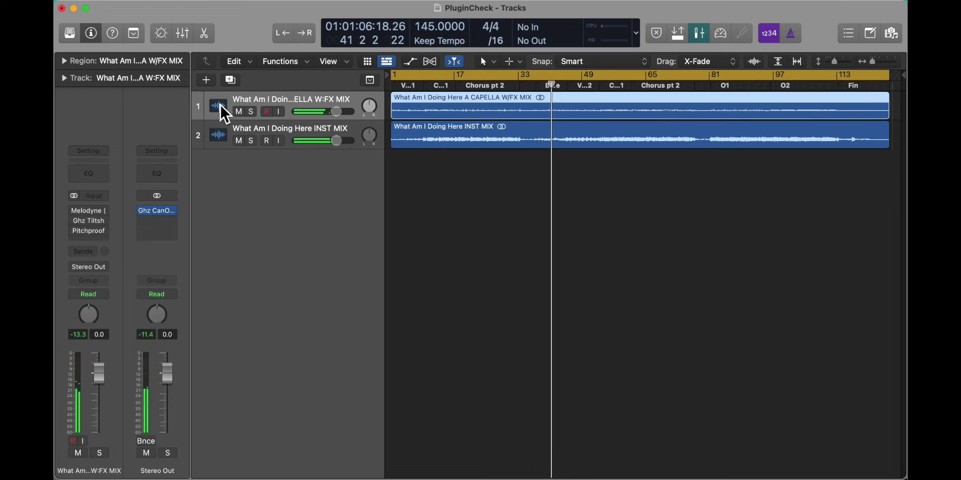
left_click(82, 238)
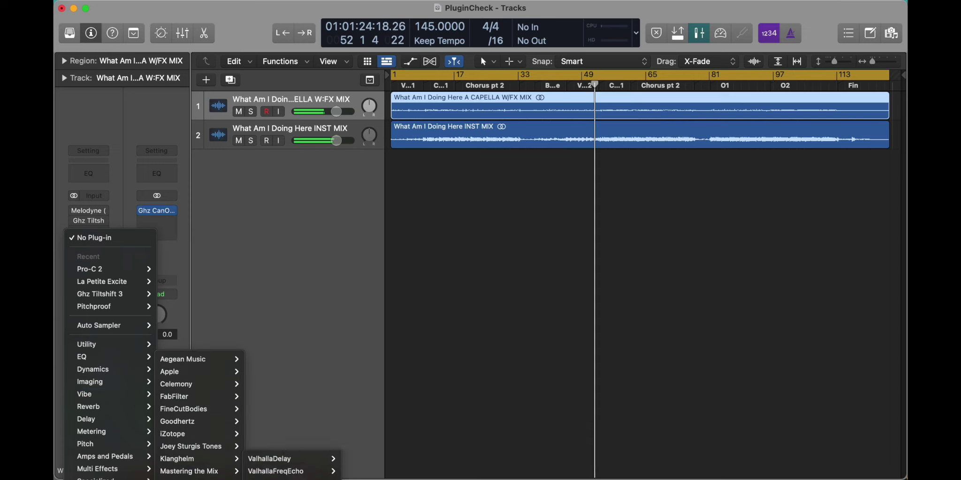
mouse_move(270, 447)
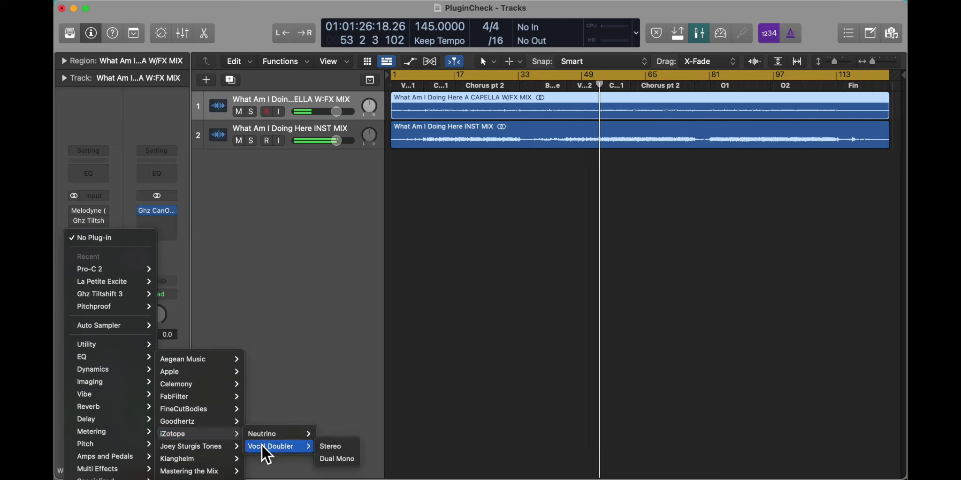
Insert iZotope Vocal Doubler (Stereo) with Separation 100 and Variation 50.
left_click(336, 445)
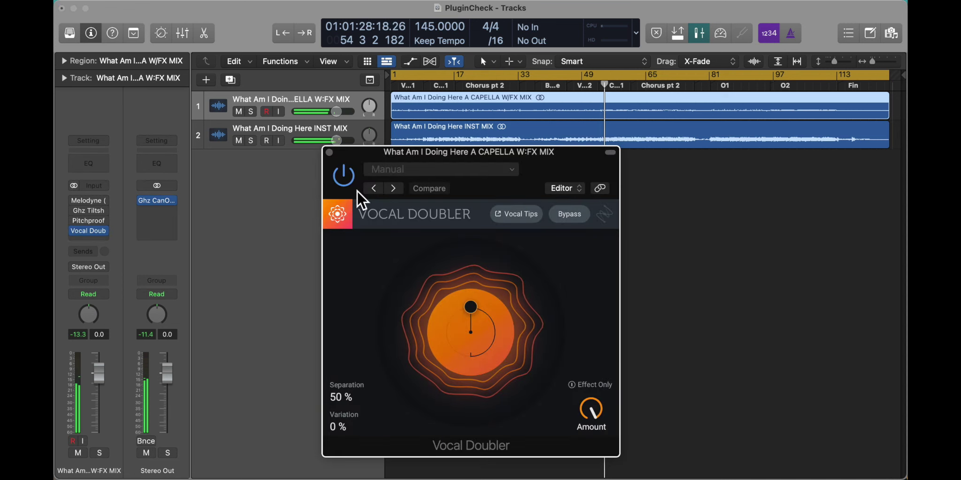
double_click(340, 396)
type("100")
key("Return")
double_click(333, 426)
type("50")
key("Return")
Compare the doubler using Effect Only and Bypass, tweak Variation, and close its window.
left_click(584, 386)
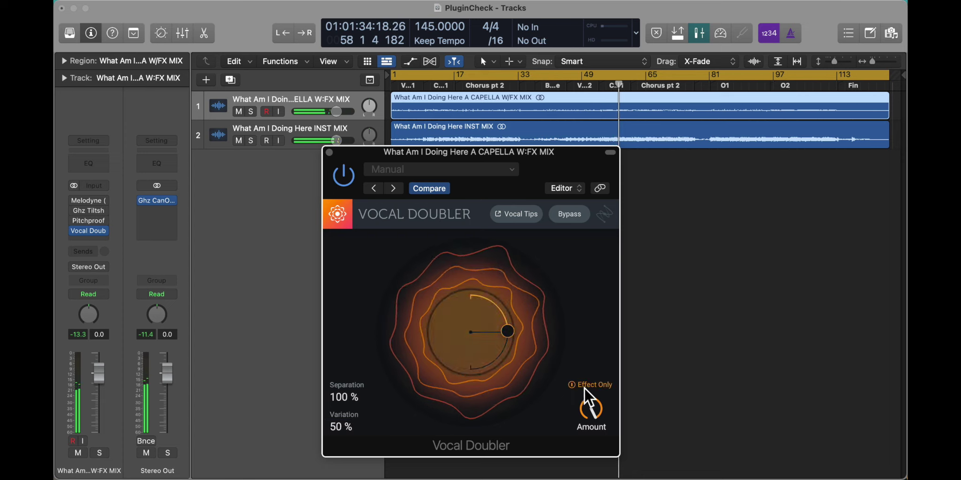
left_click(571, 212)
left_click(572, 212)
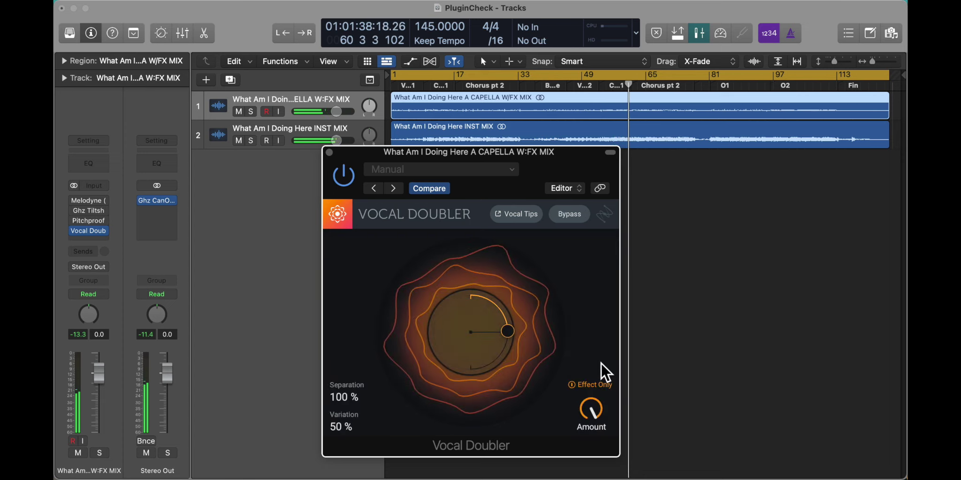
left_click(589, 382)
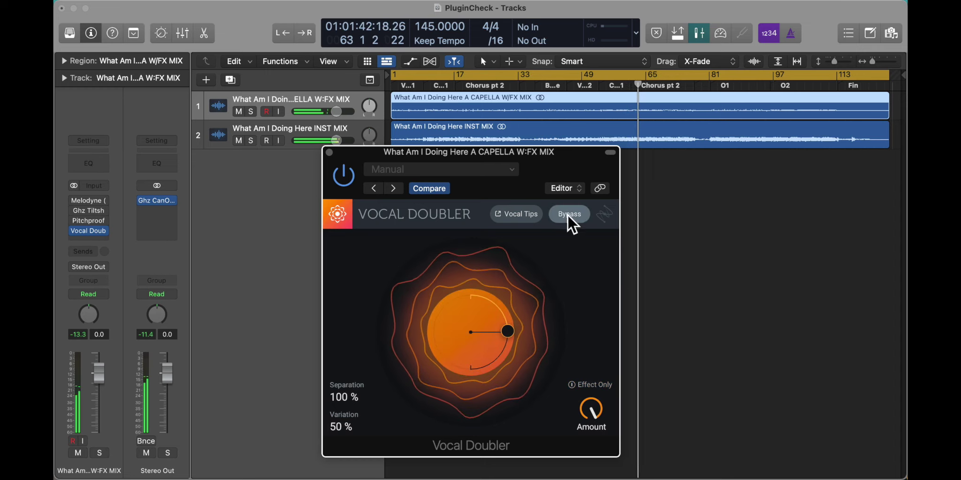
mouse_move(507, 332)
left_mouse_down()
mouse_move(464, 319)
mouse_move(511, 267)
mouse_move(581, 375)
mouse_move(444, 455)
mouse_move(520, 413)
mouse_move(512, 340)
mouse_move(489, 329)
mouse_move(515, 332)
mouse_move(475, 338)
mouse_move(486, 316)
mouse_move(506, 298)
mouse_move(533, 316)
mouse_move(535, 331)
left_mouse_up()
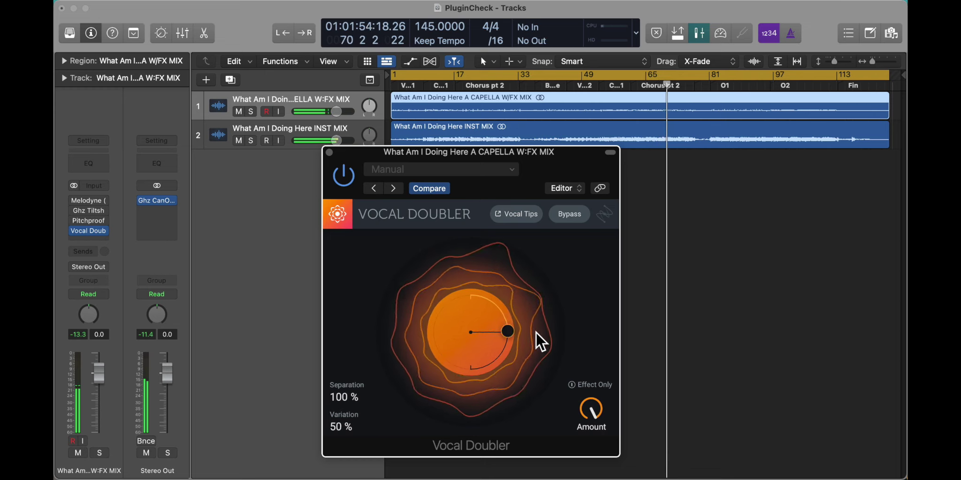
left_click(586, 385)
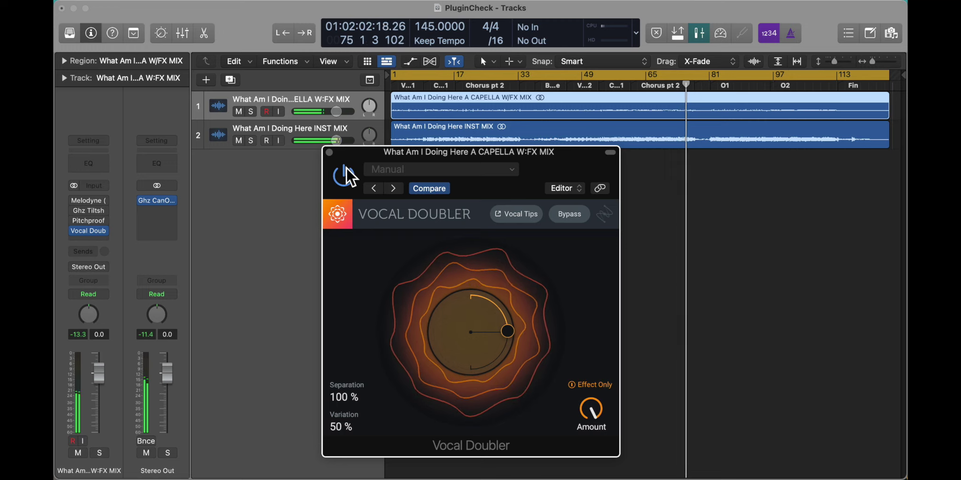
left_click(567, 210)
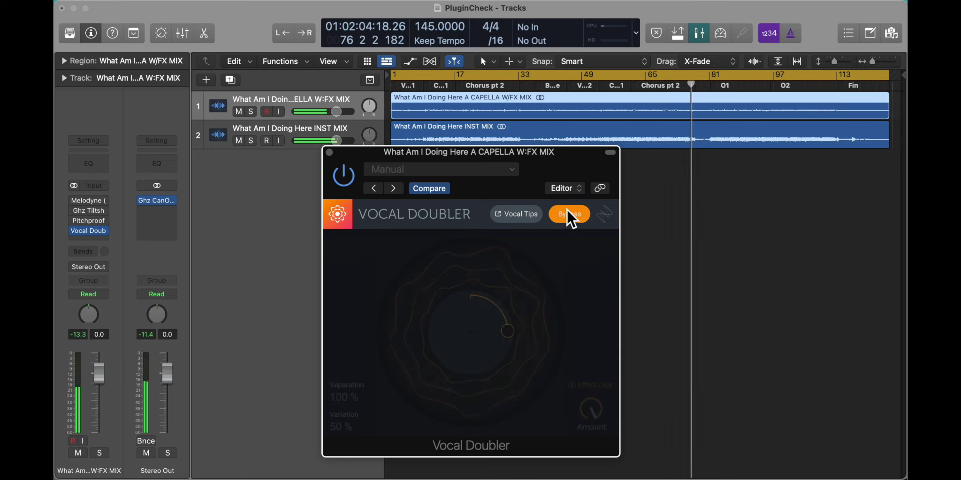
left_click(567, 209)
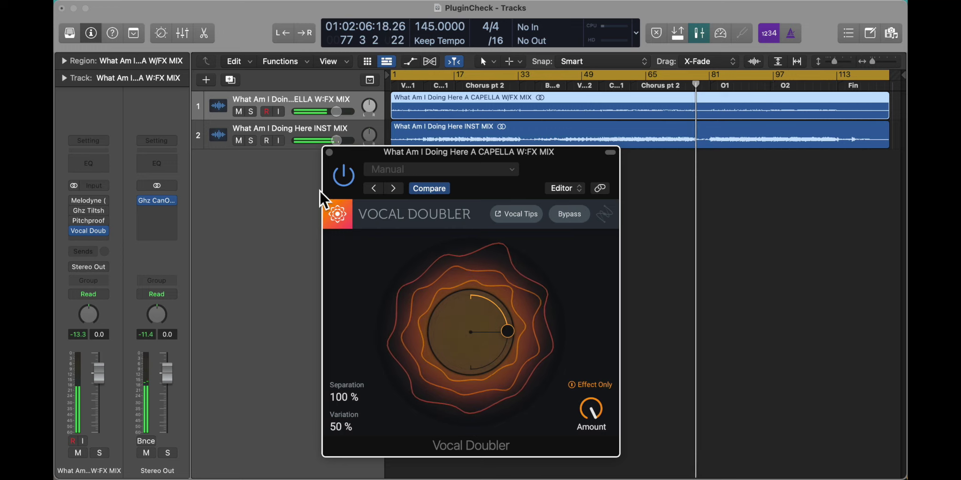
left_click(328, 152)
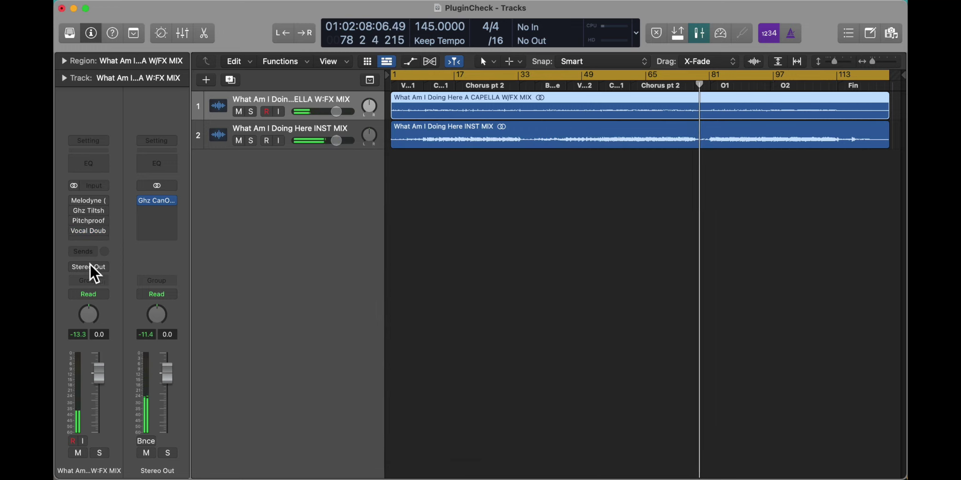
Select the INST MIX track and insert JST Transify on its next insert slot.
left_click(100, 238)
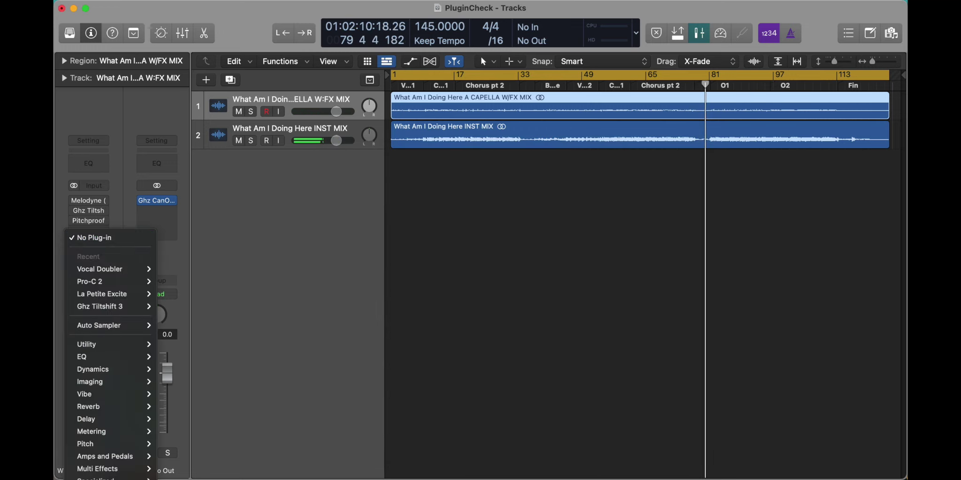
left_click(260, 292)
left_click(219, 141)
left_click(87, 238)
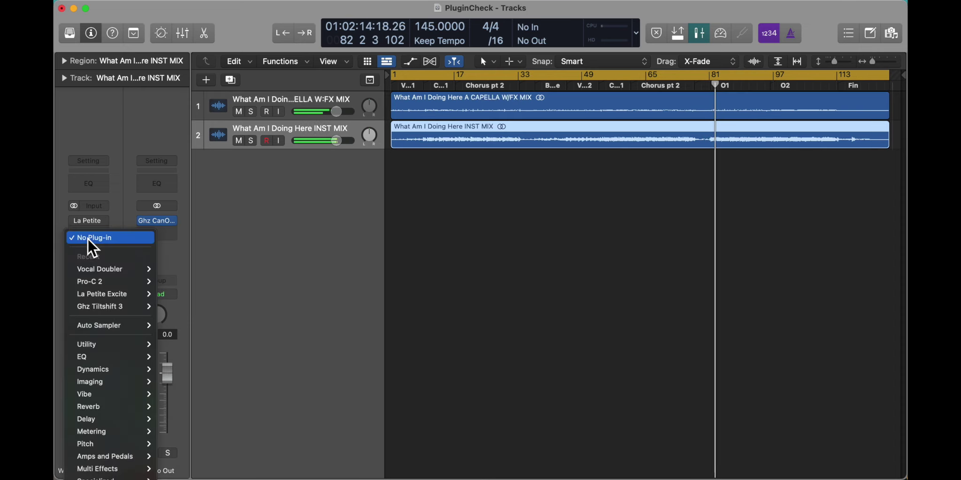
mouse_move(81, 357)
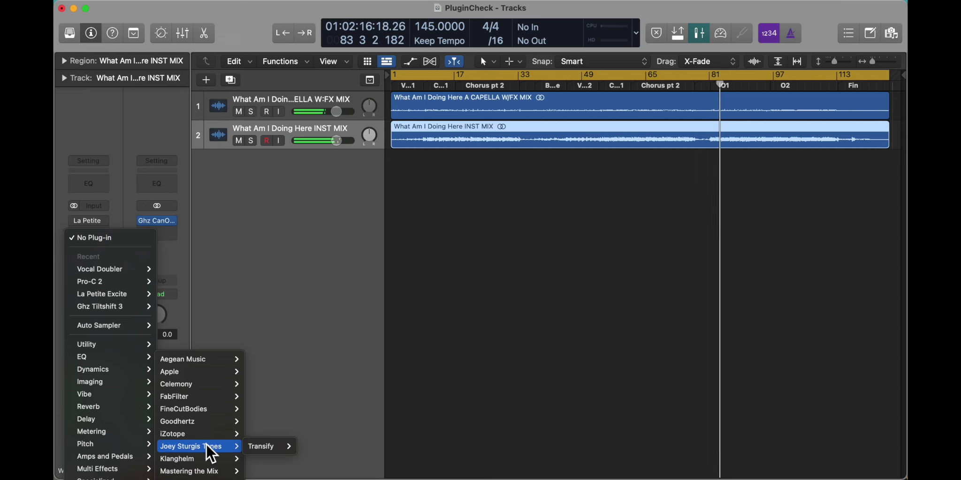
mouse_move(261, 446)
left_click(306, 446)
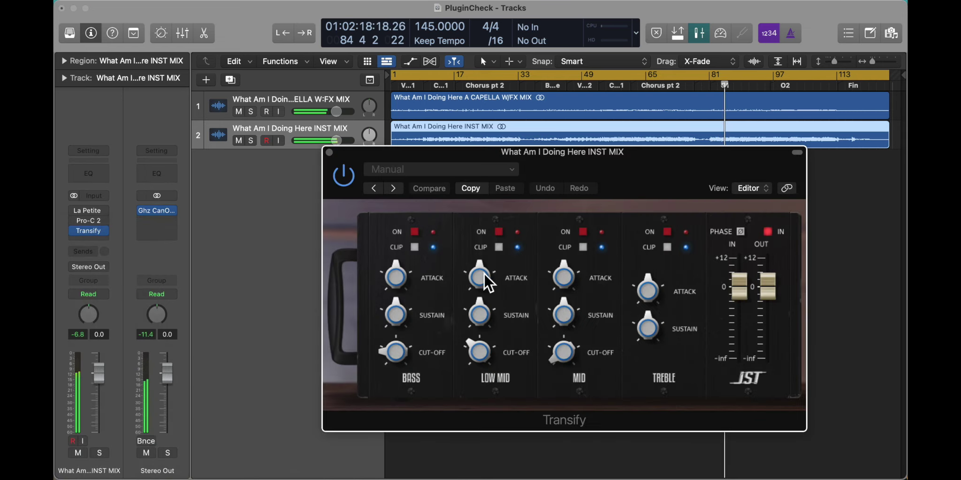
Turn down Transify's Low Mid and Treble attack, nudge its output, and open the Performance Meter.
left_click_drag(642, 153, 520, 116)
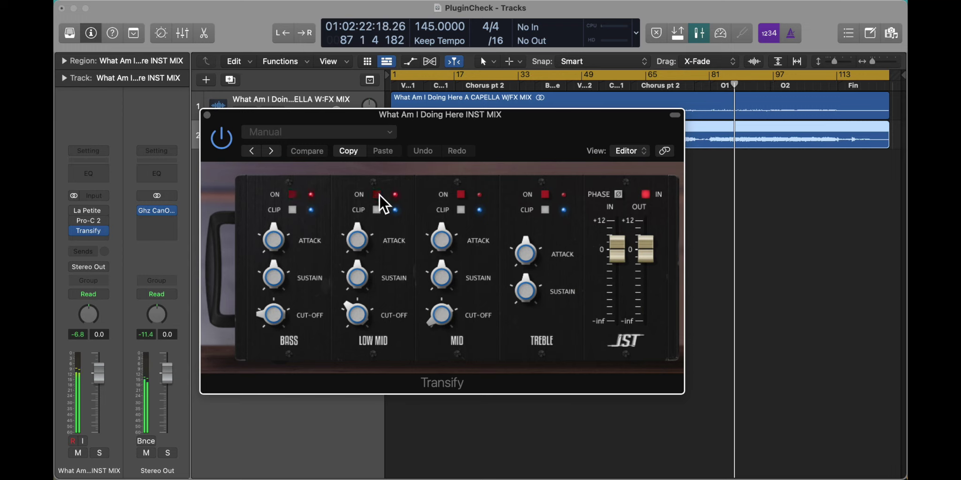
left_click(356, 308)
mouse_move(362, 235)
left_mouse_down()
mouse_move(360, 194)
mouse_move(380, 186)
left_mouse_up()
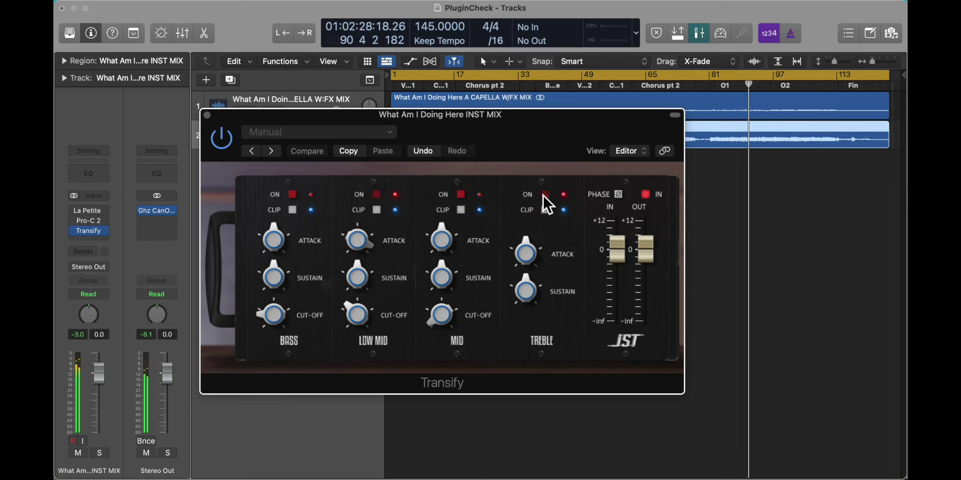
left_click_drag(525, 251, 529, 288)
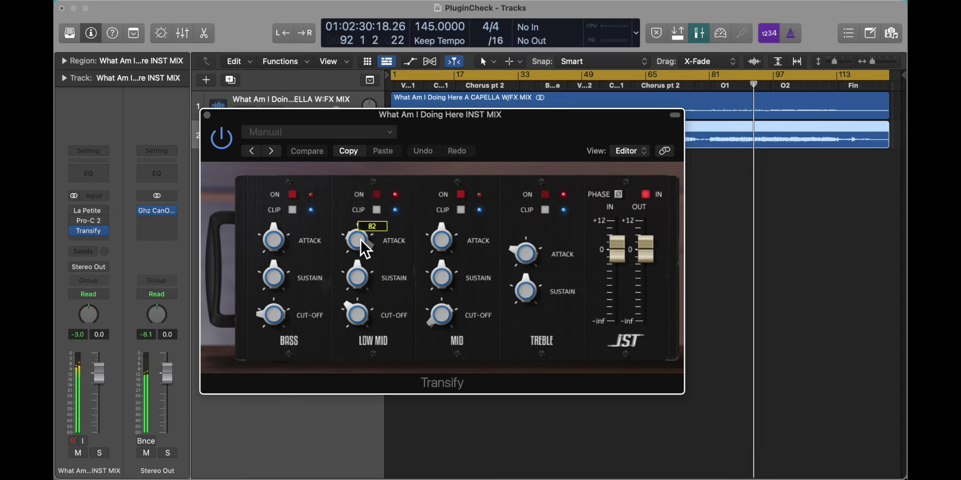
left_click(526, 239)
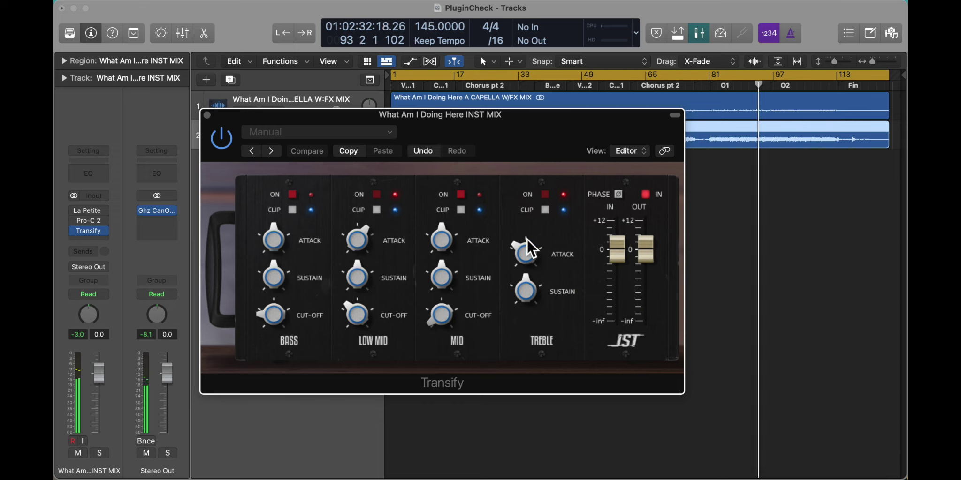
left_click_drag(643, 237, 644, 254)
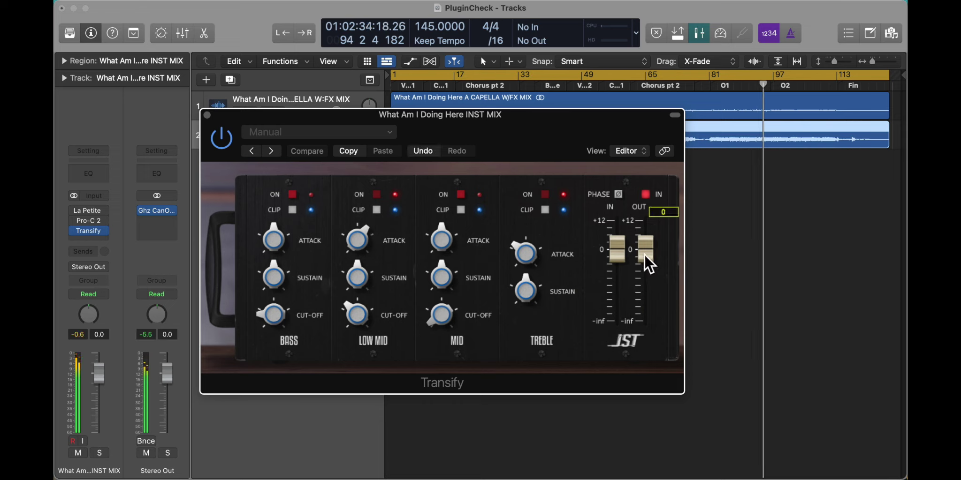
left_click(605, 27)
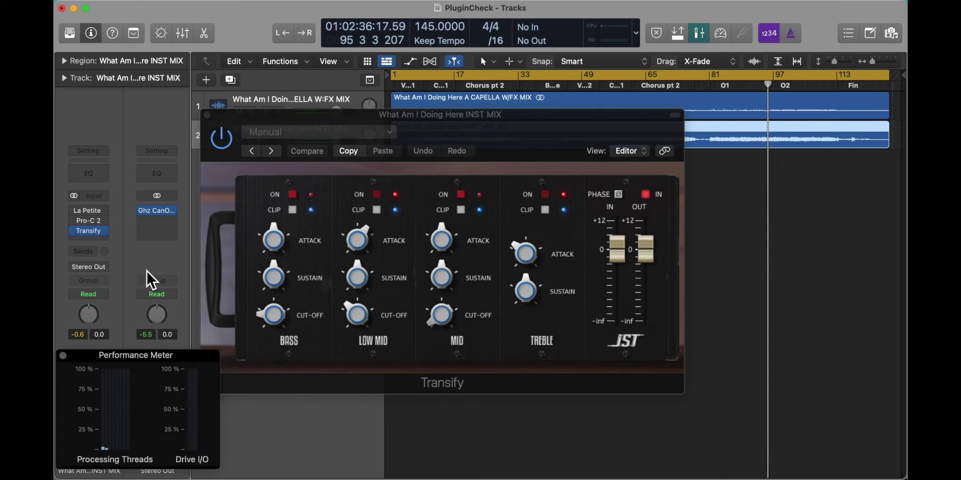
Close the Performance Meter, A/B Transify with its power button, and close the Transify window.
left_click(62, 355)
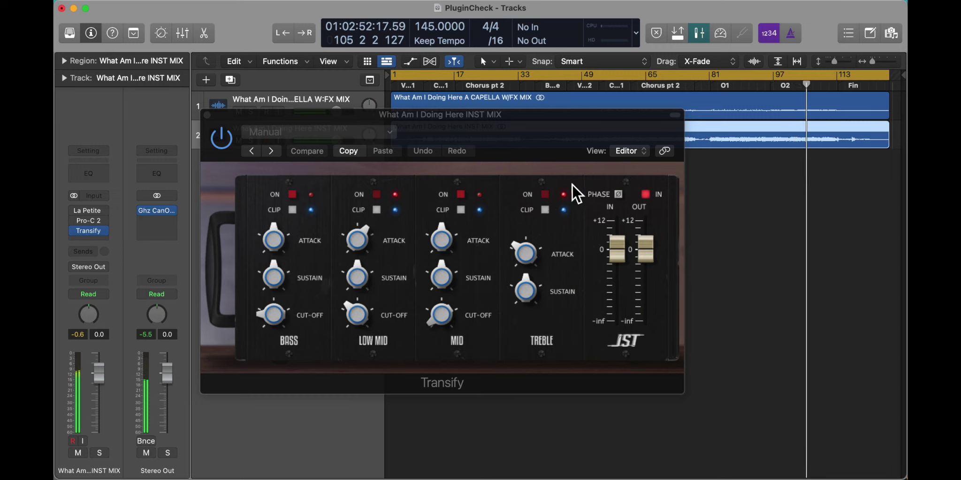
left_click(646, 194)
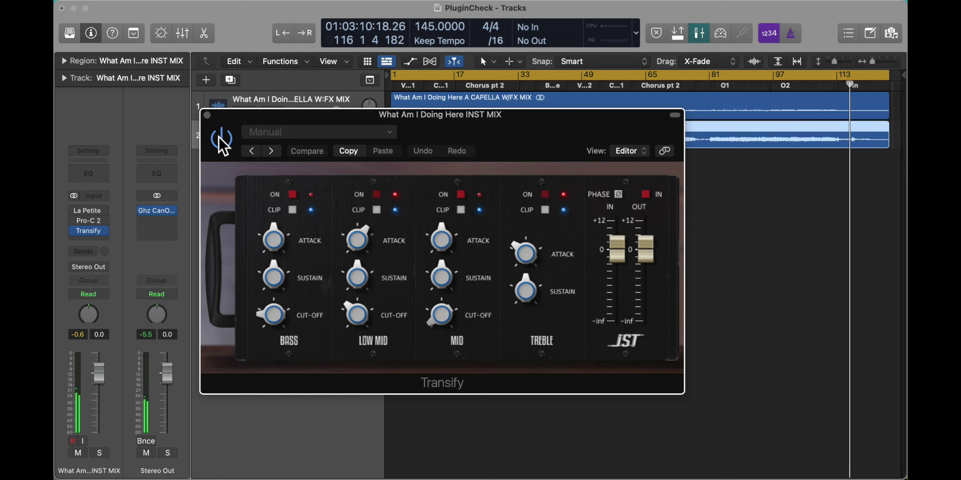
left_click(221, 138)
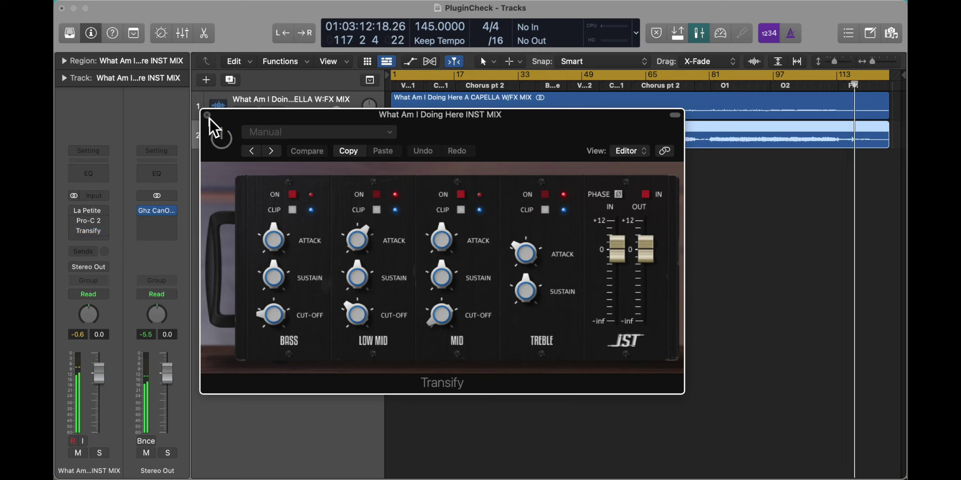
left_click(212, 129)
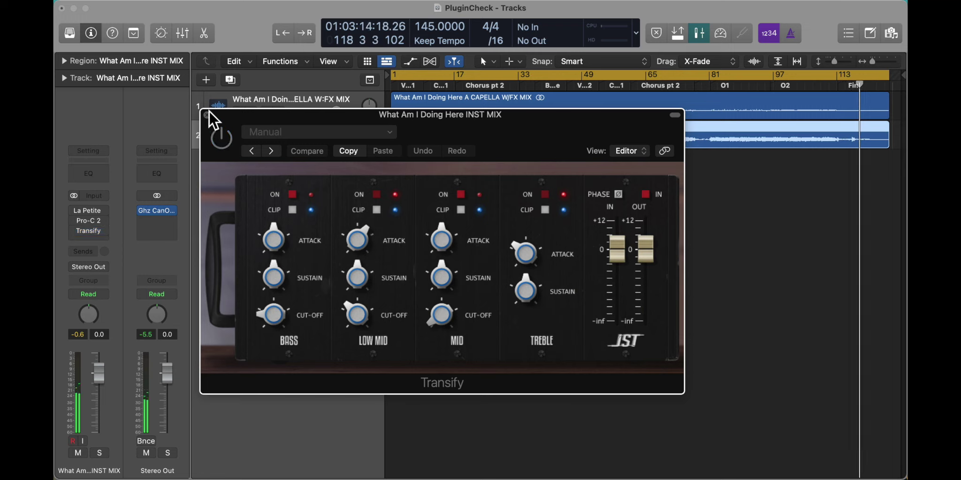
left_click(207, 115)
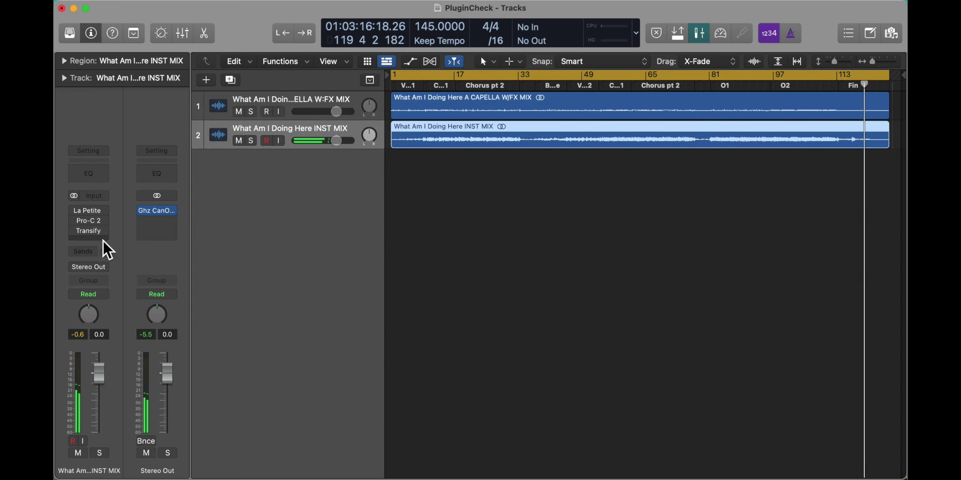
Insert Klanghelm MJUC (Stereo) set to Mk3 with Compress 13.8, bypass it and close it.
left_click(103, 238)
mouse_move(178, 459)
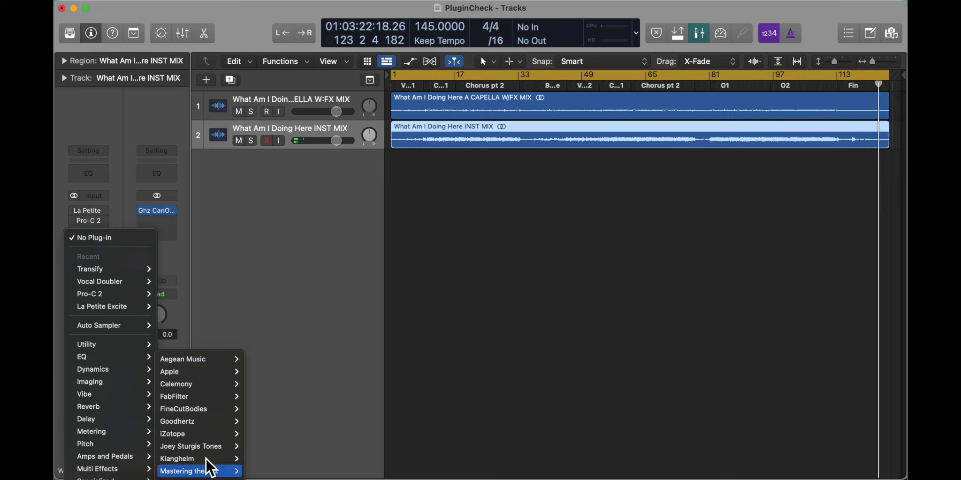
mouse_move(264, 459)
left_click(310, 459)
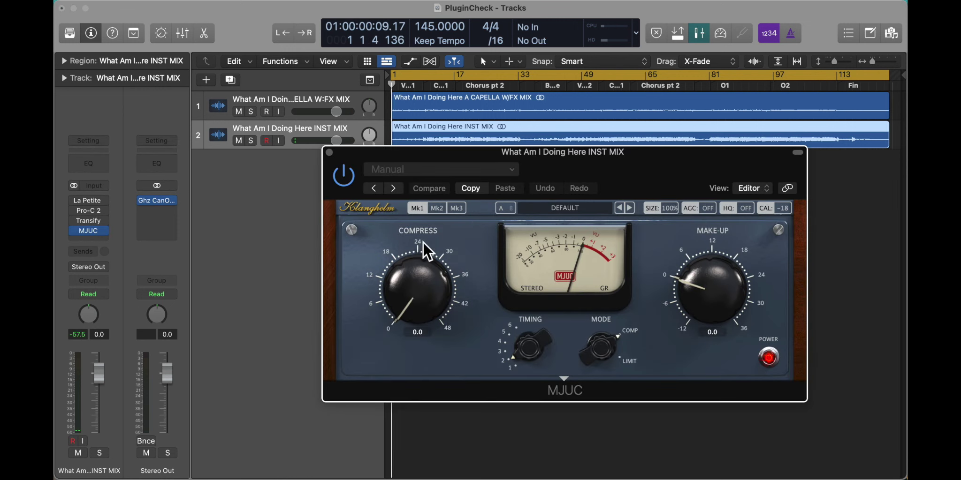
left_click(456, 208)
mouse_move(430, 269)
left_mouse_down()
mouse_move(405, 269)
mouse_move(386, 211)
left_mouse_up()
left_click(342, 176)
left_click(329, 152)
In the Mixer, move MJUC onto the A CAPELLA channel and reopen it there.
key("x")
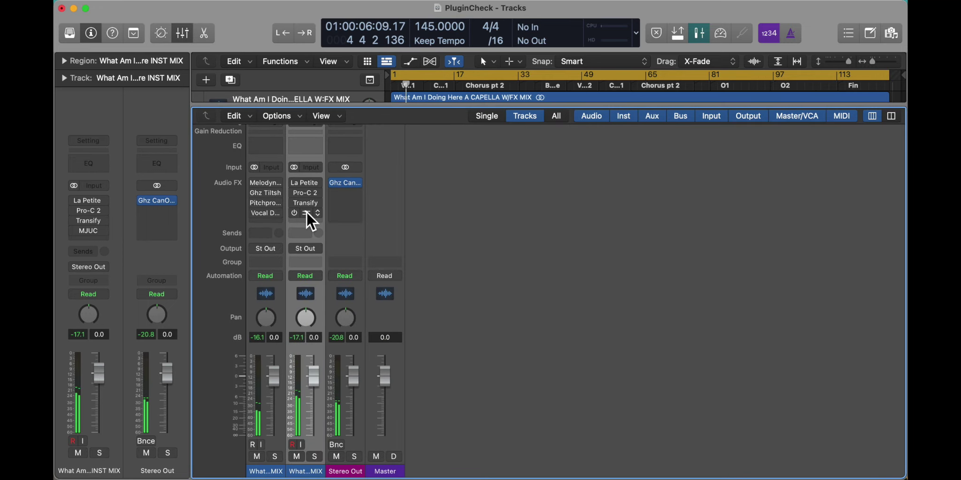
left_click_drag(307, 213, 266, 213)
left_click(267, 214)
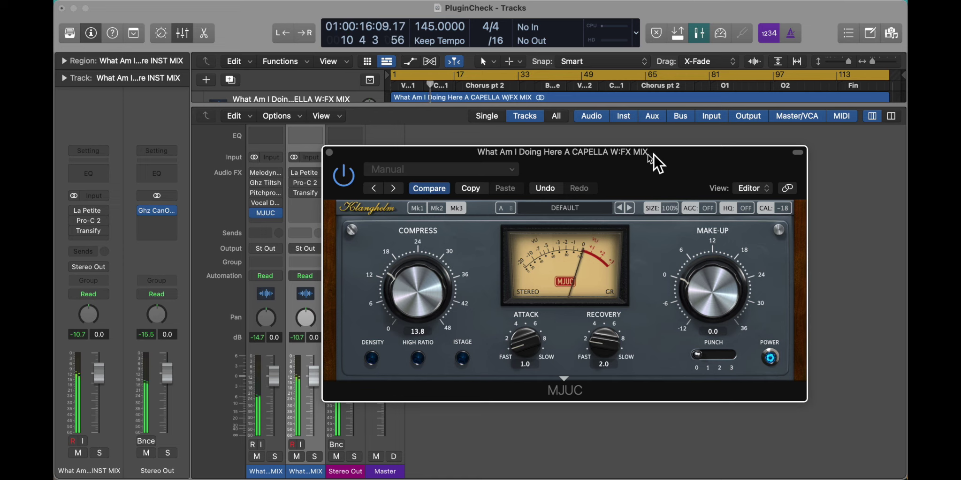
Switch MJUC to Mk2 with AGC, HQ and Density on, Attack 6.0 and Compress 23.8.
left_click_drag(647, 153, 572, 151)
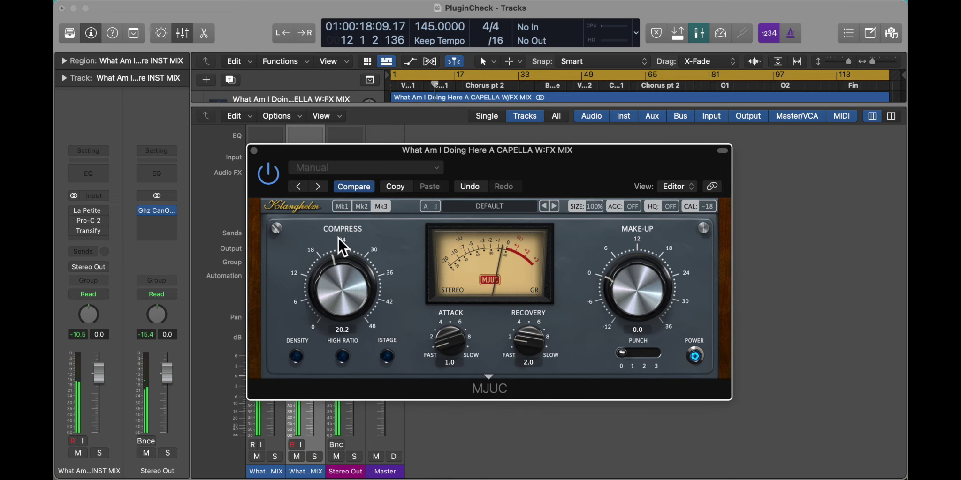
left_click_drag(338, 234, 339, 223)
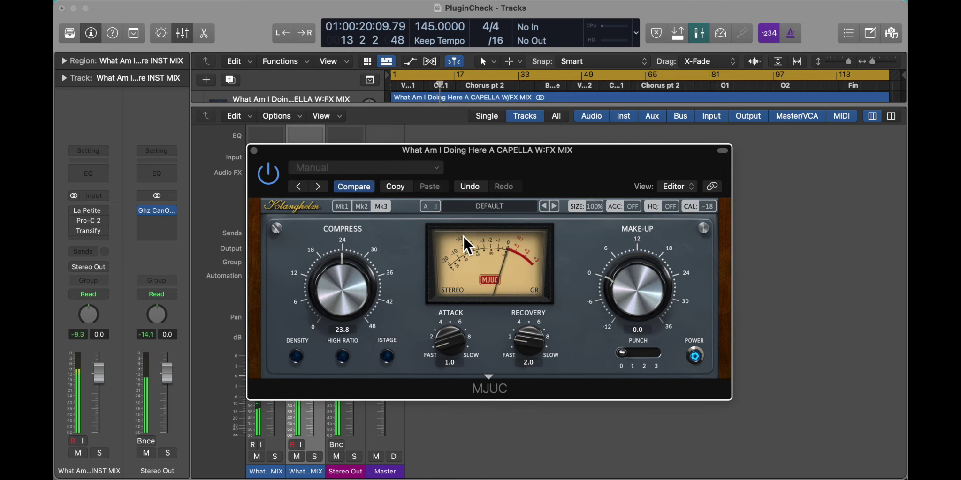
left_click_drag(594, 149, 569, 114)
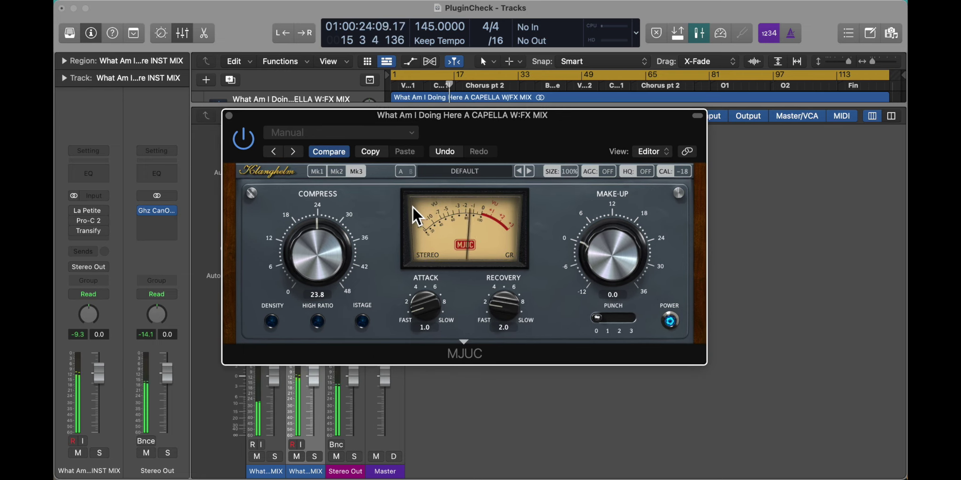
left_click(336, 171)
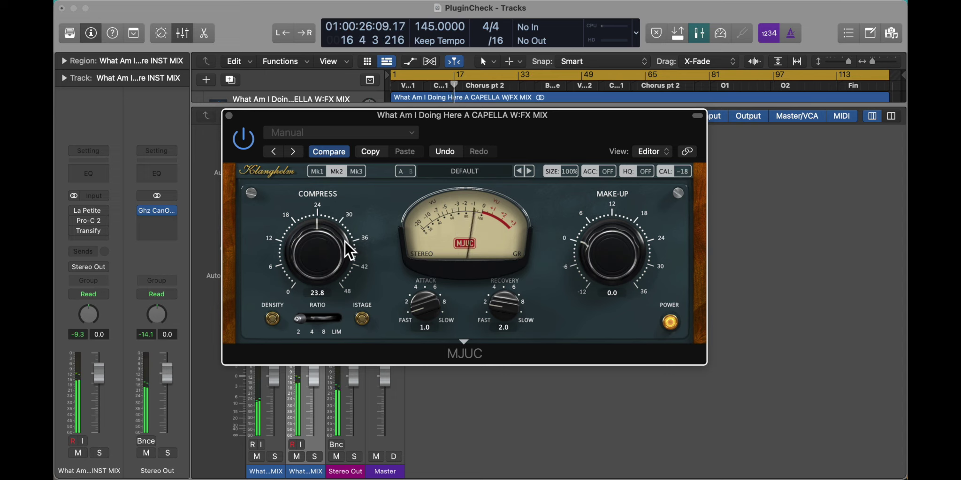
left_click(603, 172)
left_click(644, 171)
left_click_drag(418, 308, 412, 205)
left_click(273, 318)
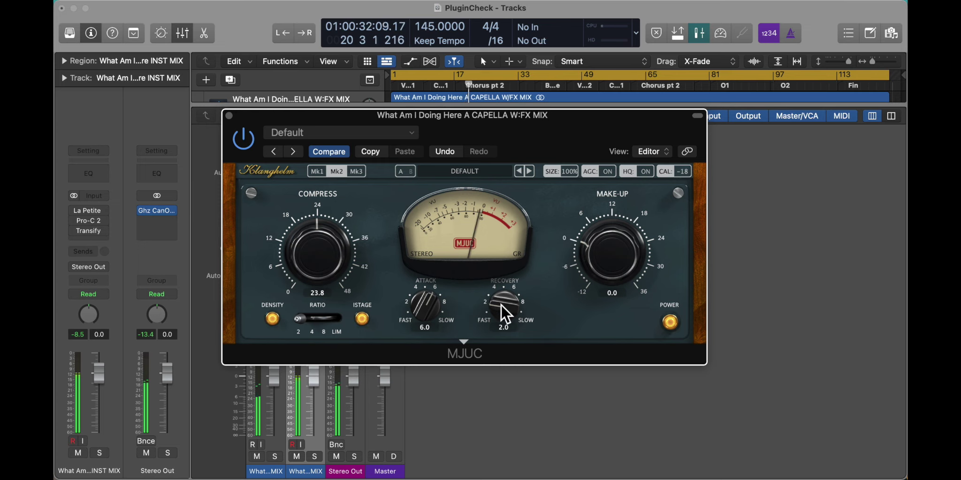
Set Recovery to 0.4, raise Compress to about 35.7, and compare Mk1/Mk2 before ending on Mk3.
left_click_drag(480, 160, 549, 160)
left_click_drag(569, 296, 569, 352)
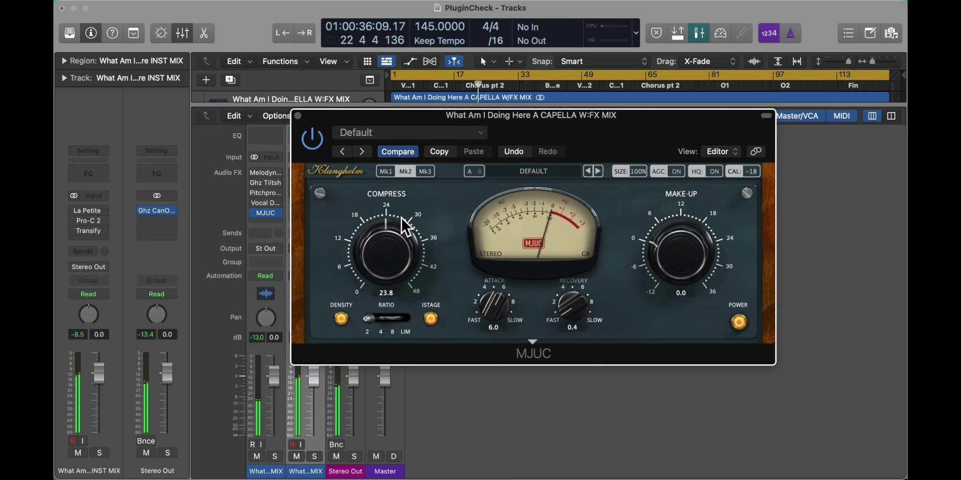
left_click_drag(384, 202, 386, 176)
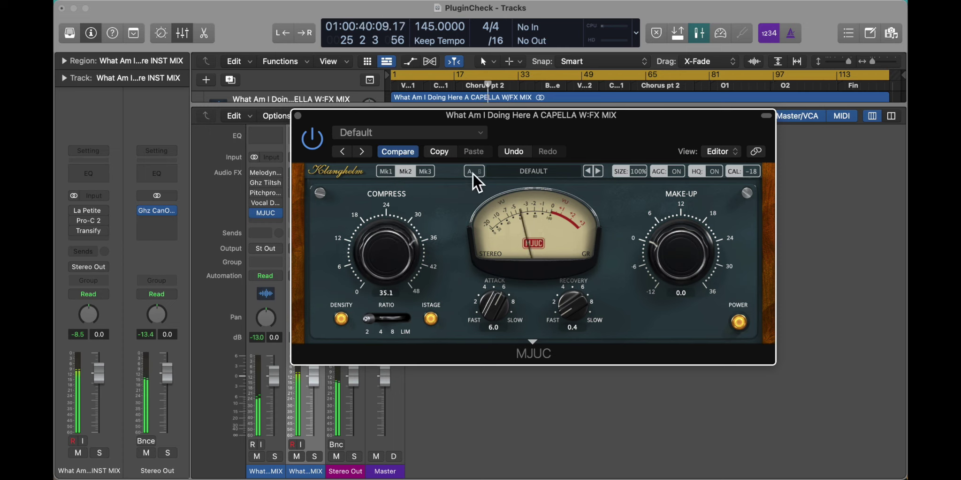
left_click(423, 171)
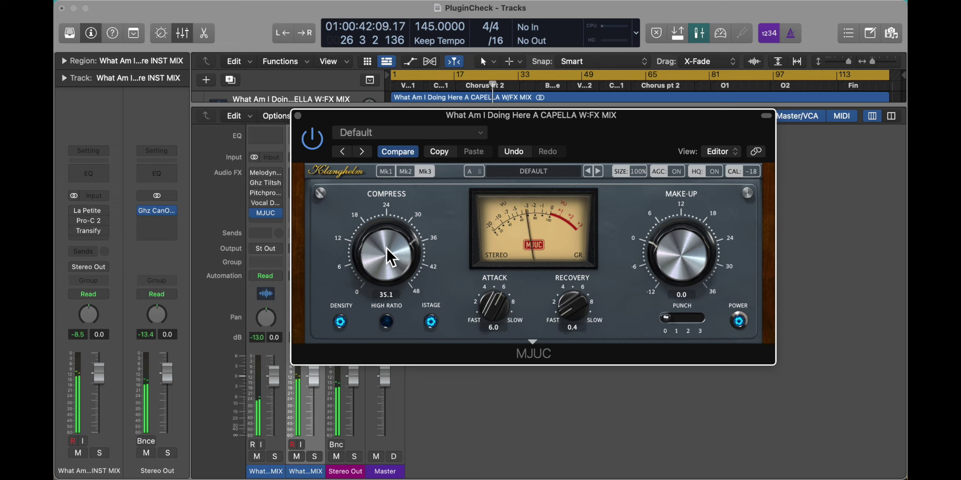
left_click_drag(388, 182, 387, 213)
left_click(391, 171)
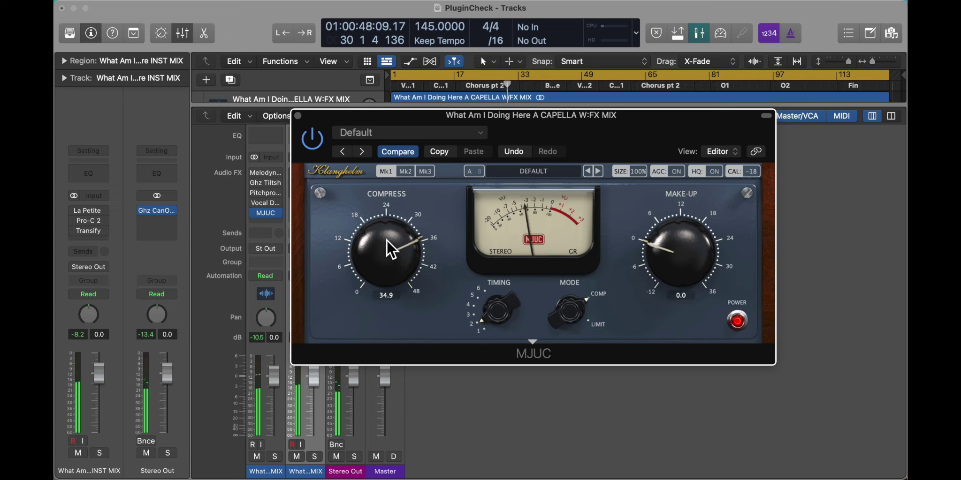
mouse_move(392, 256)
left_mouse_down()
mouse_move(391, 267)
mouse_move(380, 234)
left_mouse_up()
left_click(404, 171)
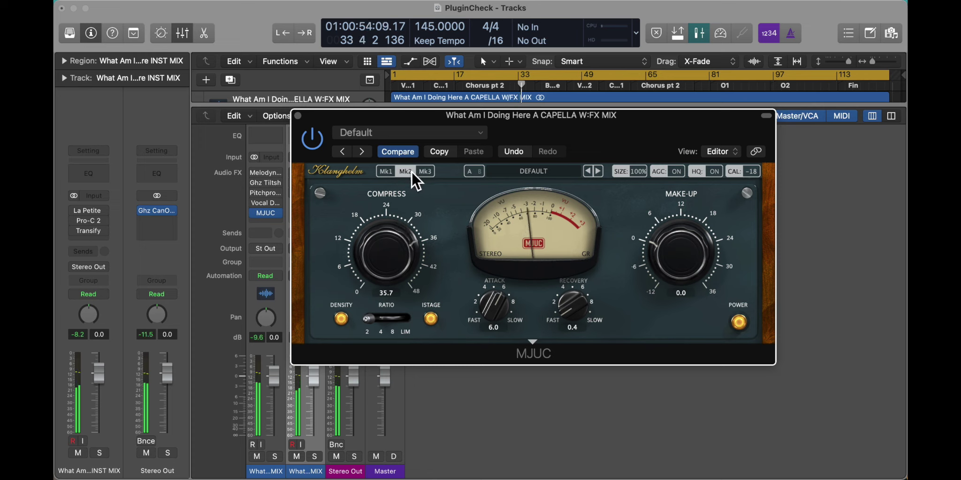
left_click(423, 171)
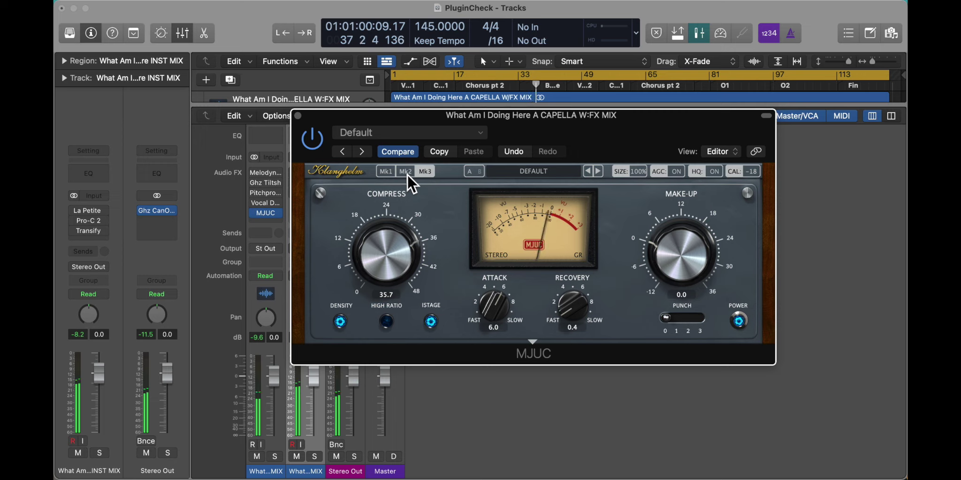
Ease MJUC's Compress to 30.2, set Timbre to 3.2, then bypass and close it.
left_click_drag(395, 235, 396, 269)
left_click(531, 340)
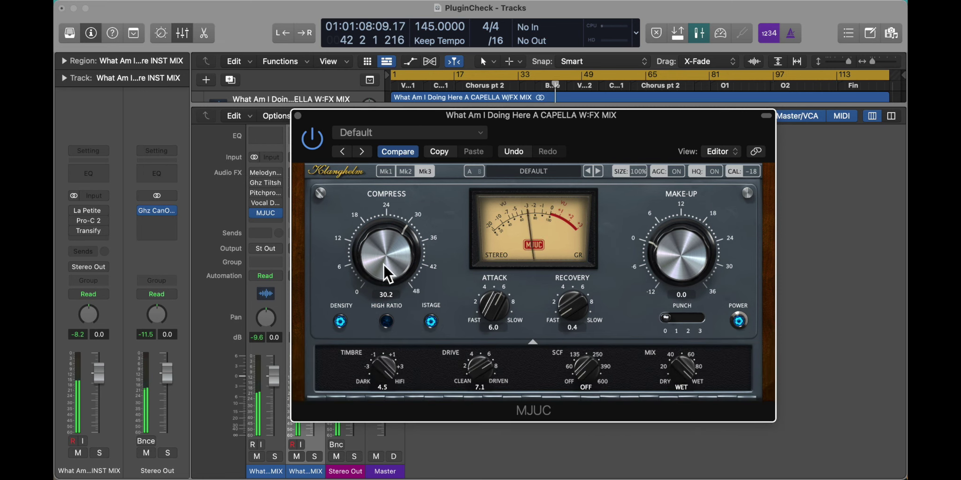
left_click_drag(393, 358, 399, 448)
left_click_drag(377, 326, 375, 303)
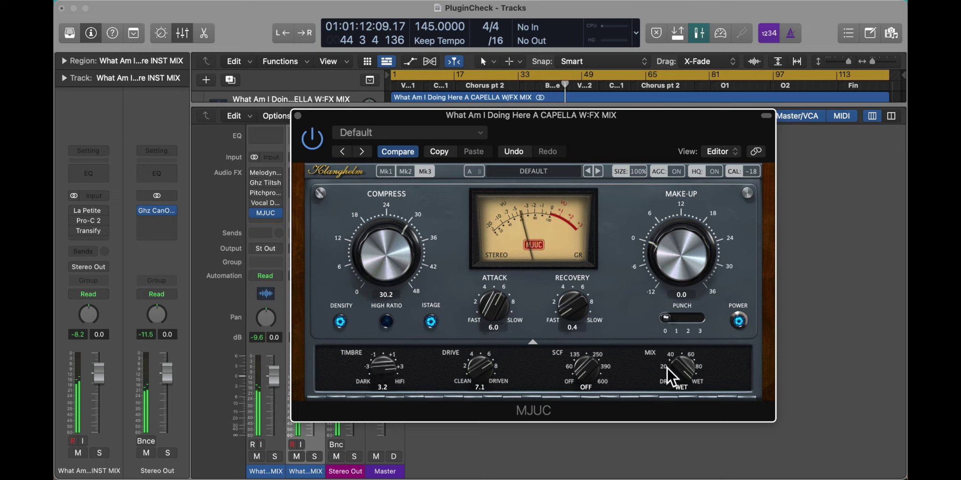
left_click(313, 141)
left_click(298, 114)
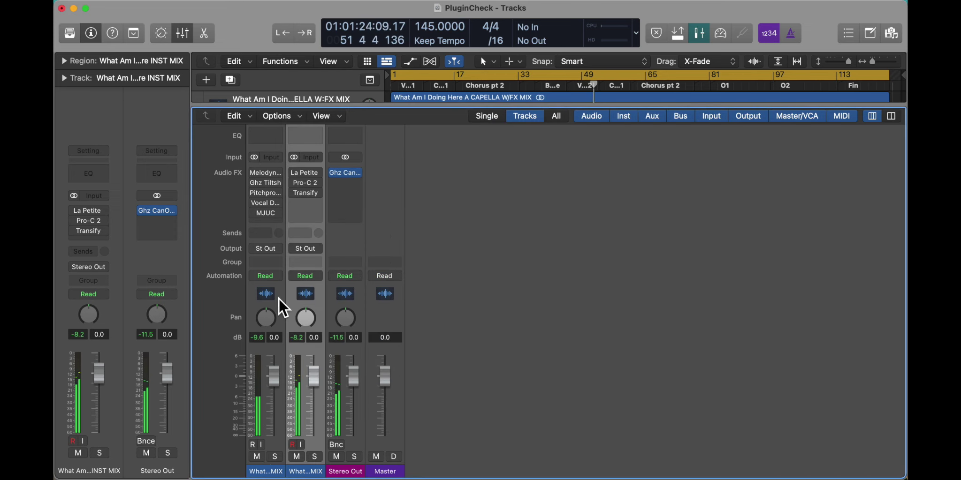
Insert Mastering the Mix REFERENCE on the Stereo Out channel.
left_click(269, 221)
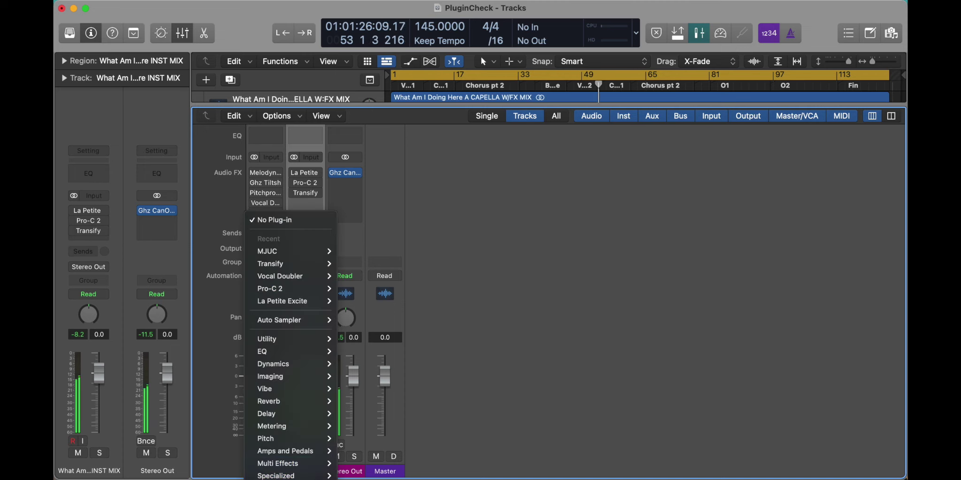
mouse_move(369, 471)
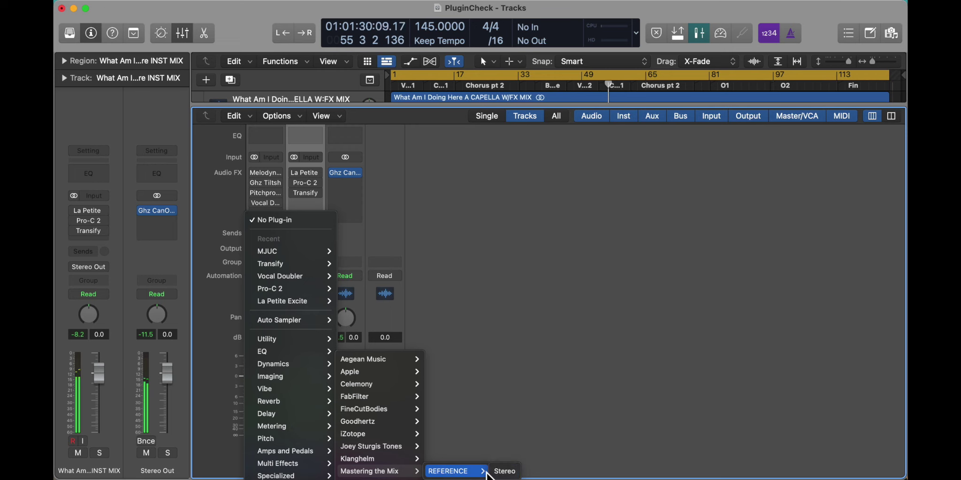
left_click(362, 174)
left_click(355, 168)
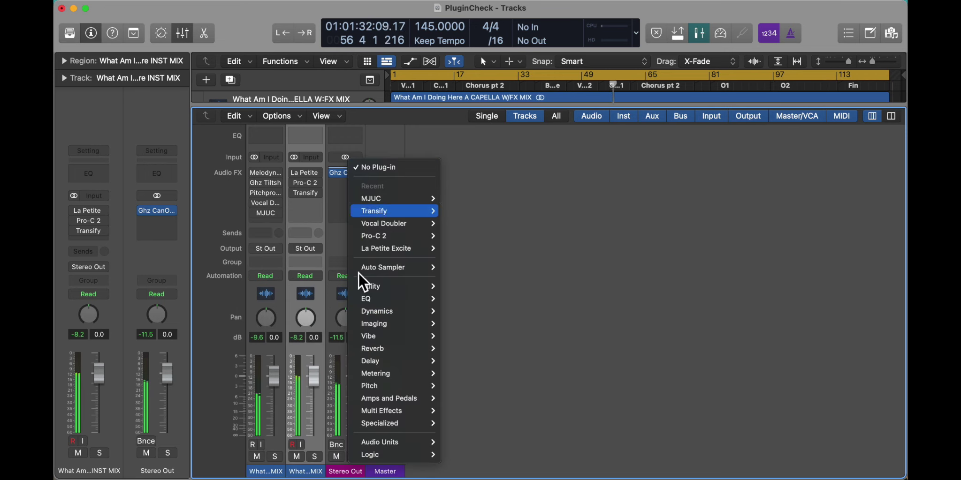
mouse_move(473, 472)
left_click(605, 471)
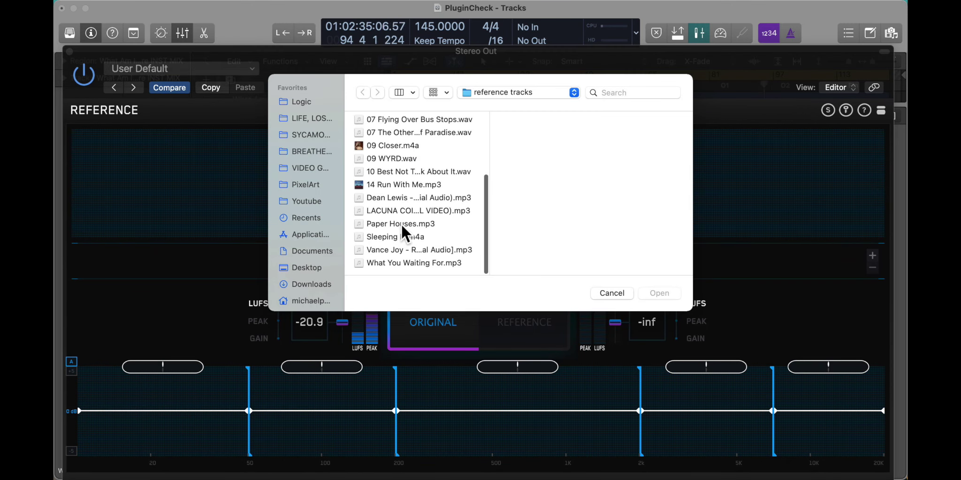
Load The Light In Me 2441.wav from the archive's MASTERS folder as the reference track.
left_click(311, 119)
left_click(379, 121)
left_click(584, 123)
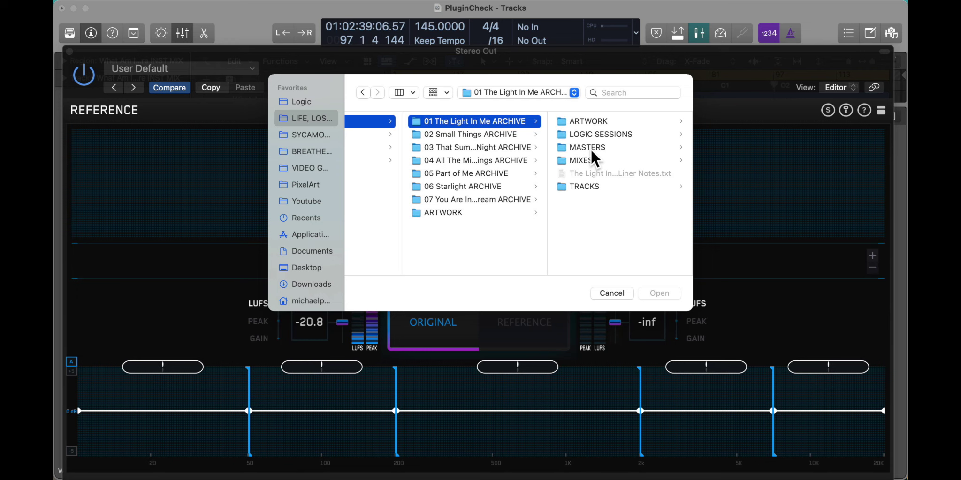
left_click(590, 149)
left_click(600, 145)
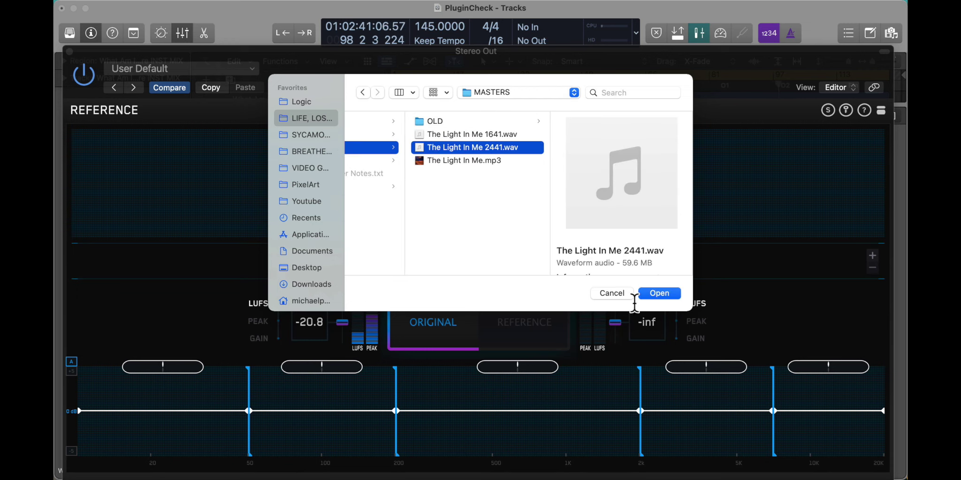
left_click(659, 294)
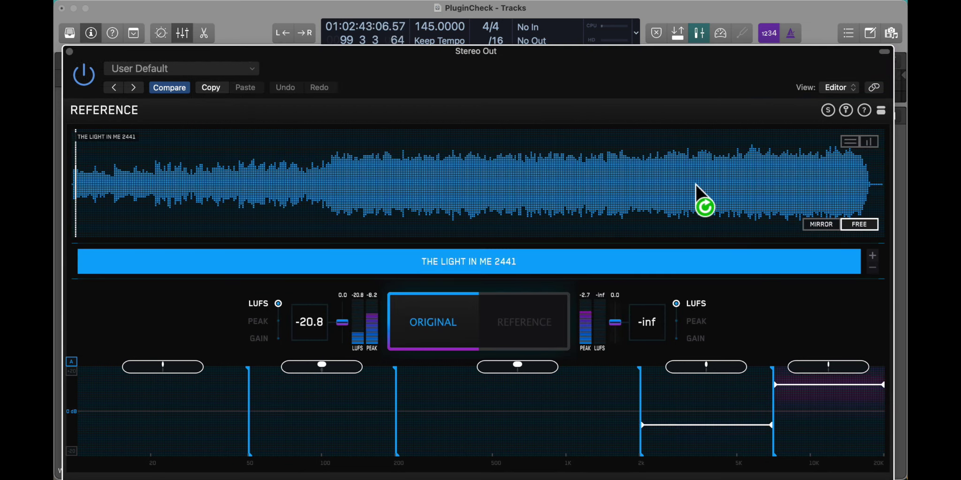
Loop a short section near the end and switch between Original and Reference to compare.
left_click_drag(697, 204, 777, 204)
left_click(537, 310)
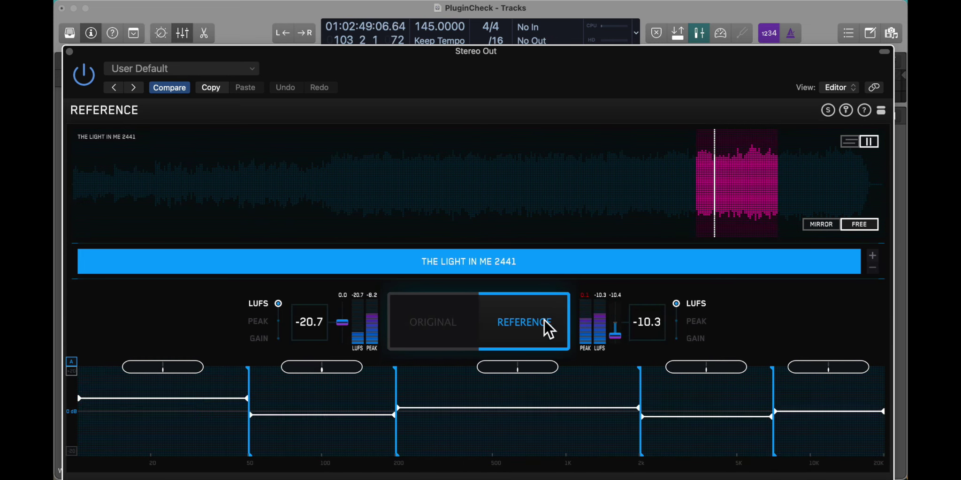
left_click(516, 318)
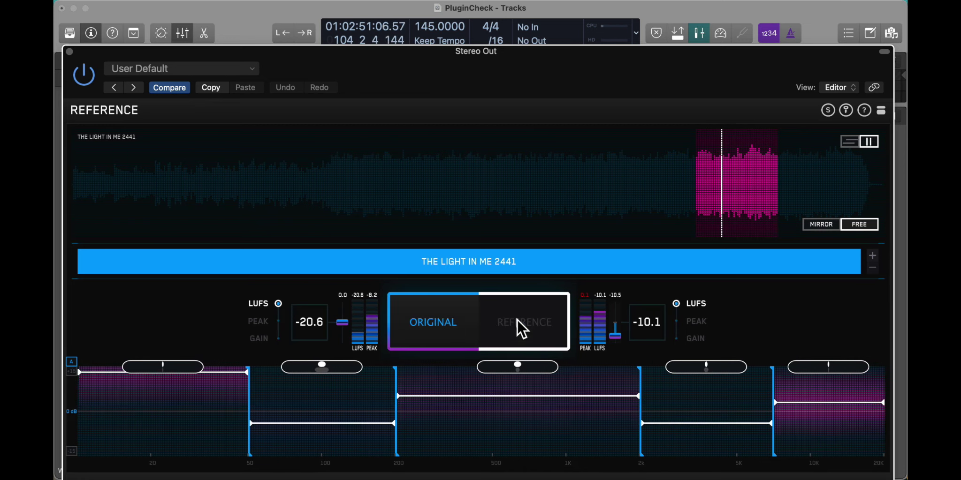
left_click(516, 318)
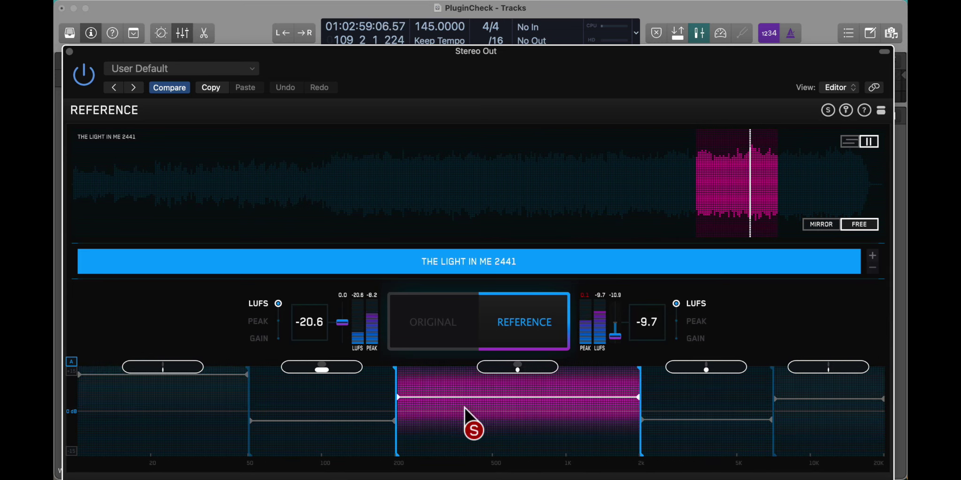
left_click(535, 318)
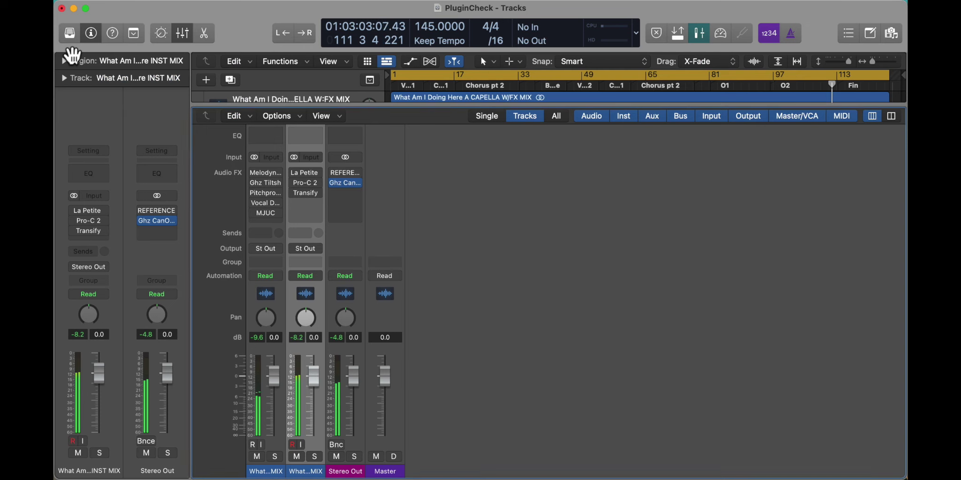
Close the REFERENCE window and insert Klanghelm SDRR2 on the a cappella vocal track.
left_click(69, 51)
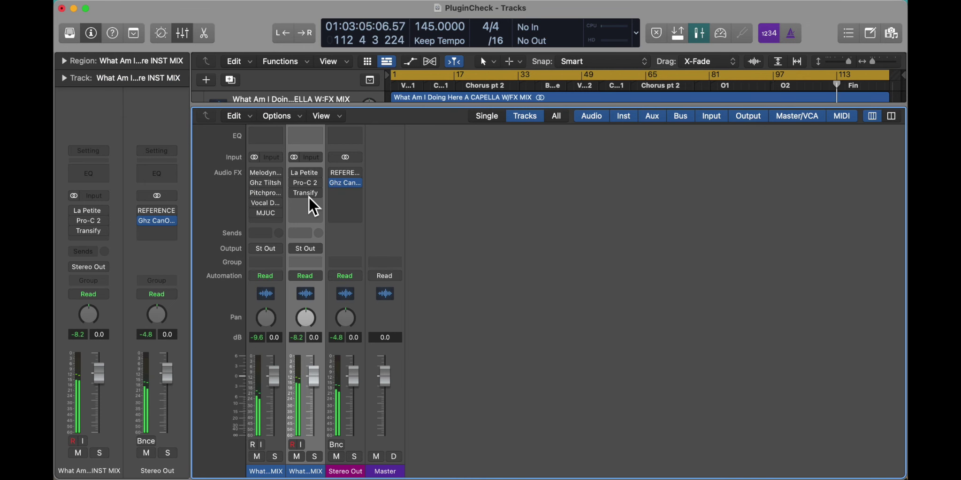
left_click(276, 217)
mouse_move(276, 475)
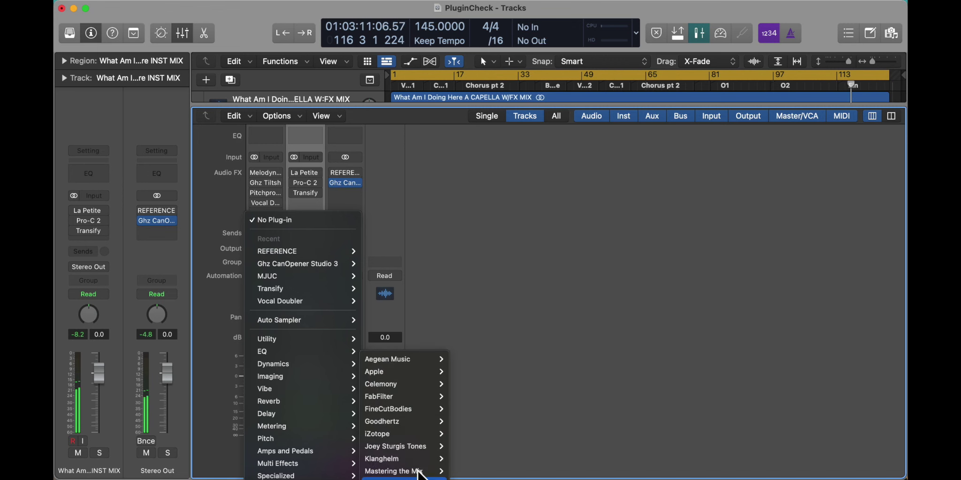
left_click(514, 471)
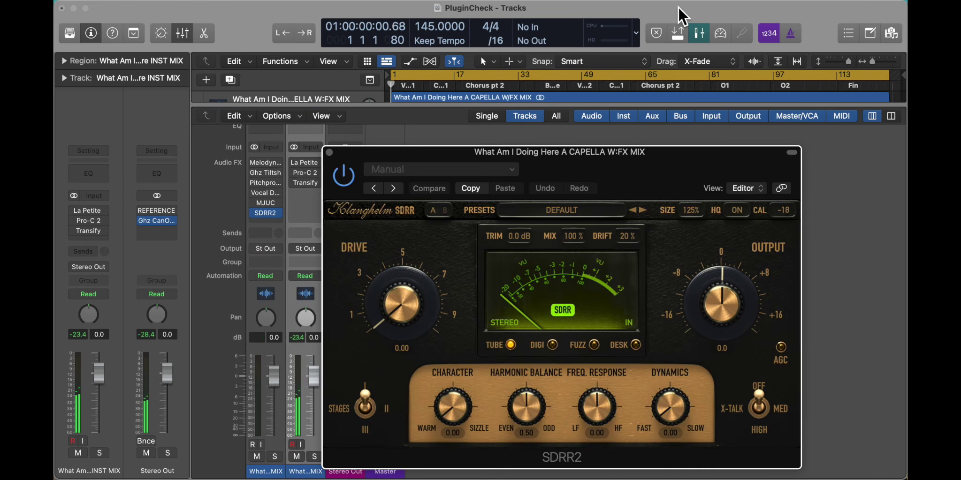
Test SDRR2's drive in Tube mode, raise the input trim to 15.7 dB and lower the output.
mouse_move(421, 307)
left_mouse_down()
mouse_move(405, 286)
mouse_move(399, 192)
left_mouse_up()
left_click_drag(403, 273, 413, 189)
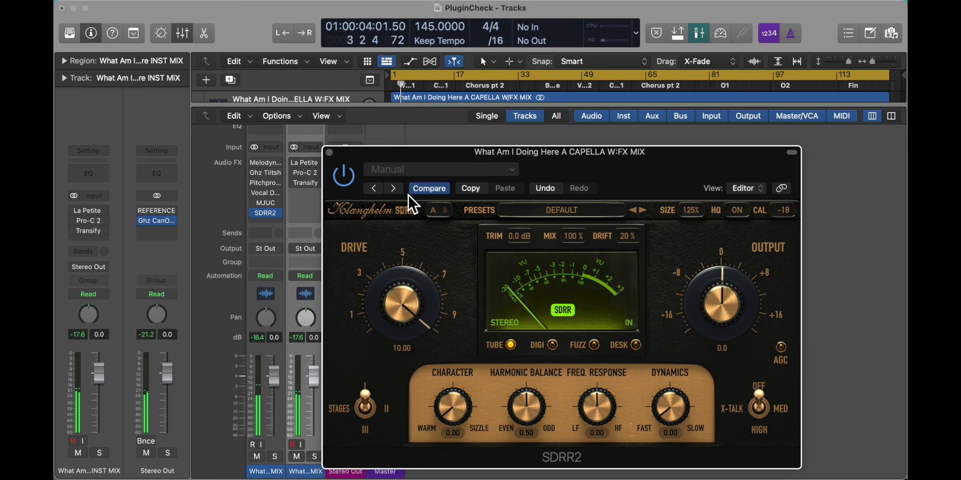
double_click(402, 302)
mouse_move(521, 239)
left_mouse_down()
mouse_move(521, 225)
mouse_move(624, 239)
left_mouse_up()
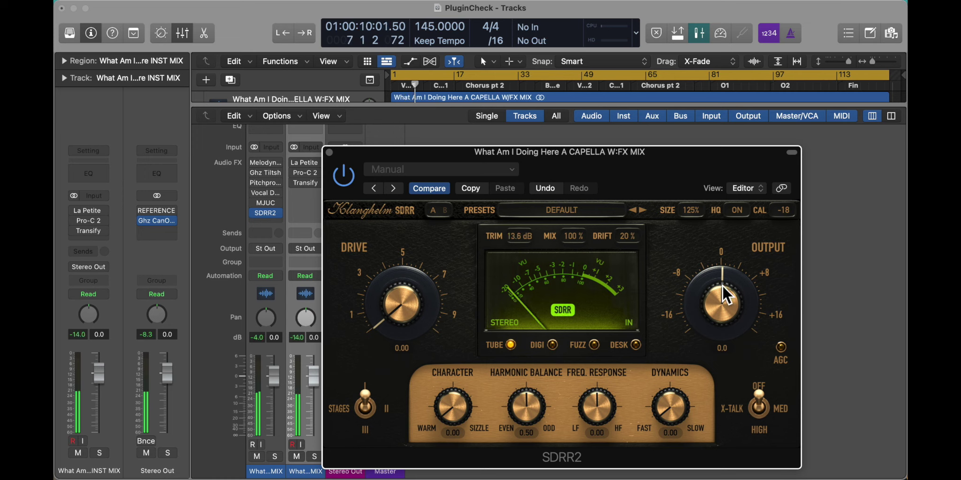
left_click_drag(722, 314, 721, 348)
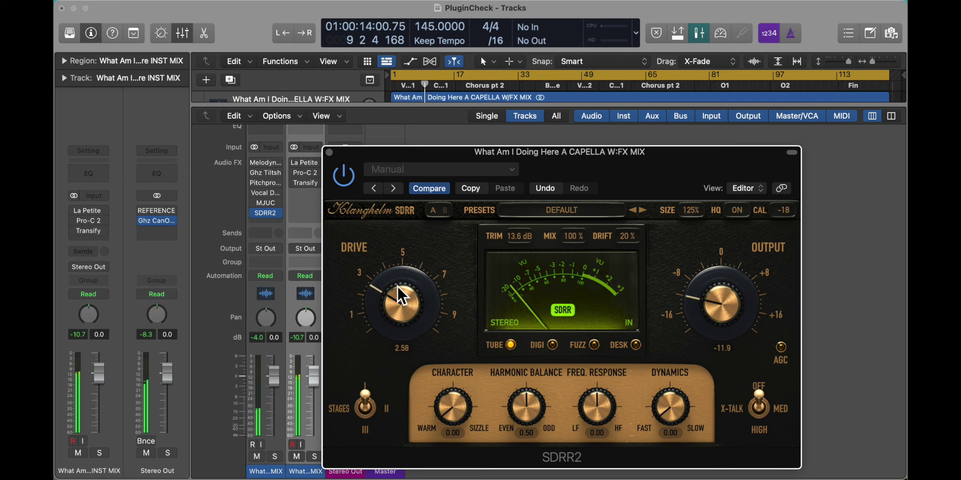
left_click_drag(396, 285, 408, 171)
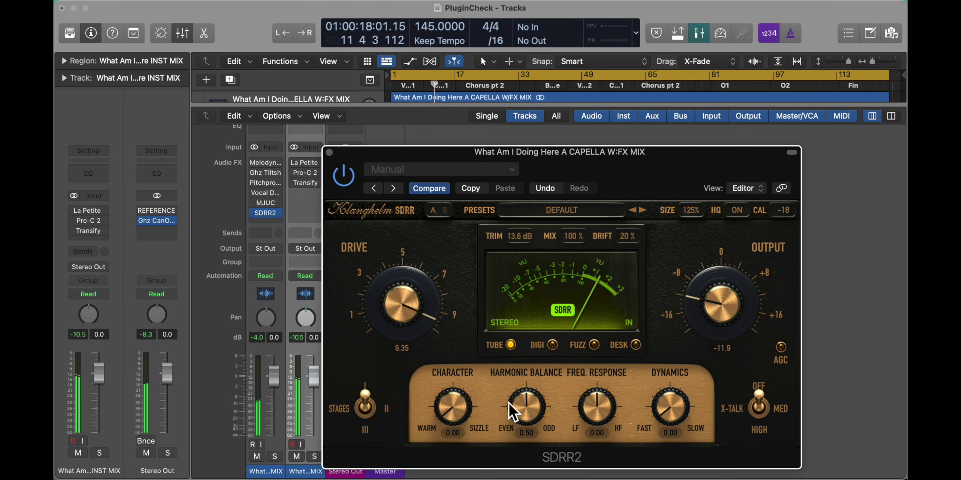
Try Digi then Fuzz mode, pulling the output down and raising drive to about 8.52.
left_click(549, 345)
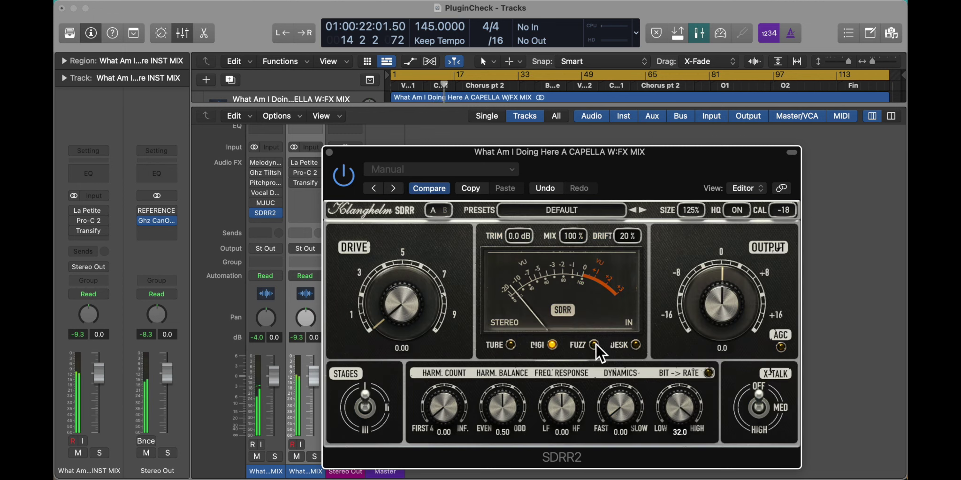
scroll(519, 236, "up", 5)
left_click_drag(715, 296, 712, 359)
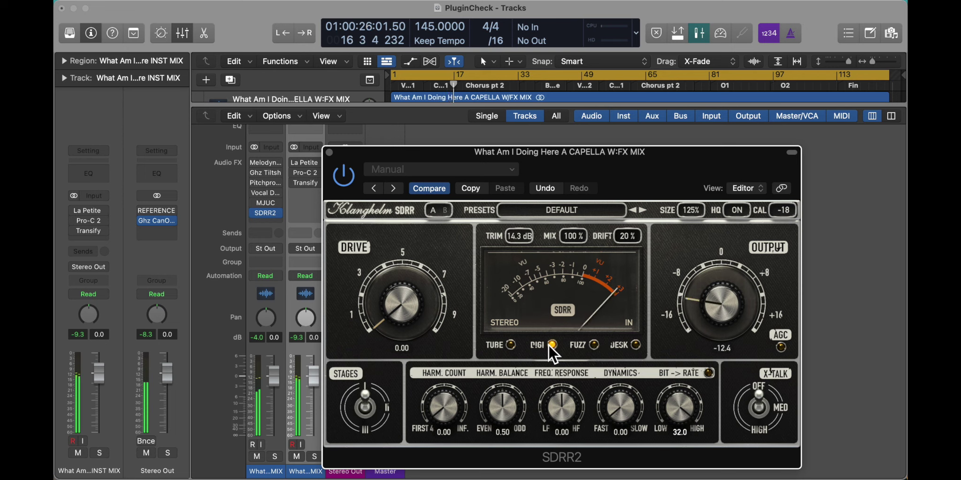
left_click(594, 345)
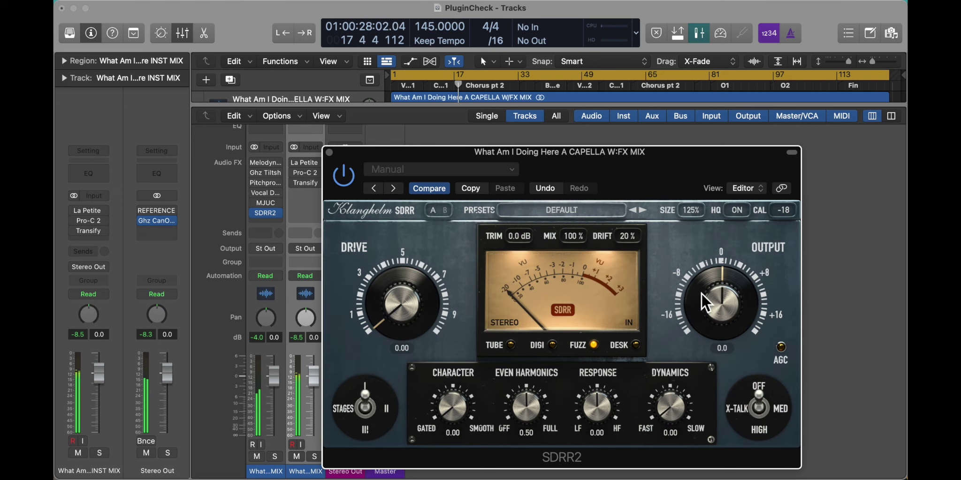
left_click_drag(707, 300, 706, 380)
scroll(519, 236, "up", 3)
scroll(526, 234, "up", 5)
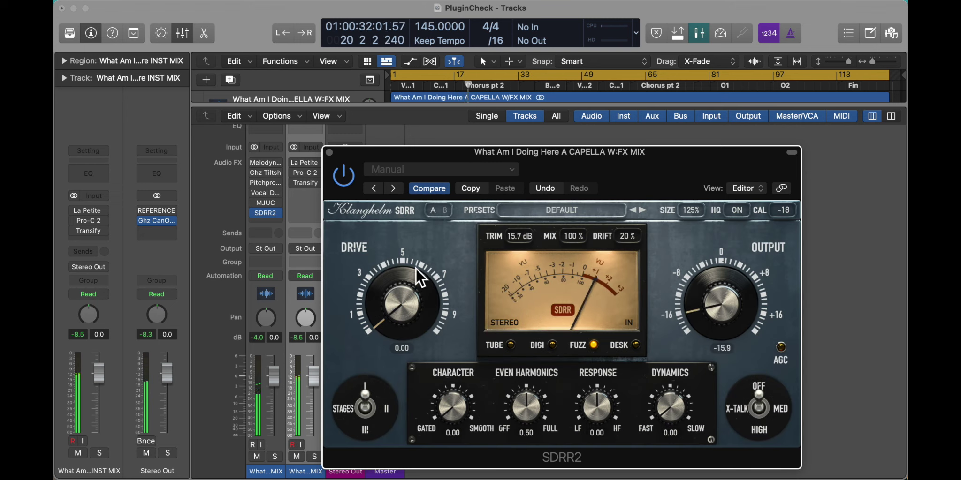
left_click_drag(416, 252, 437, 125)
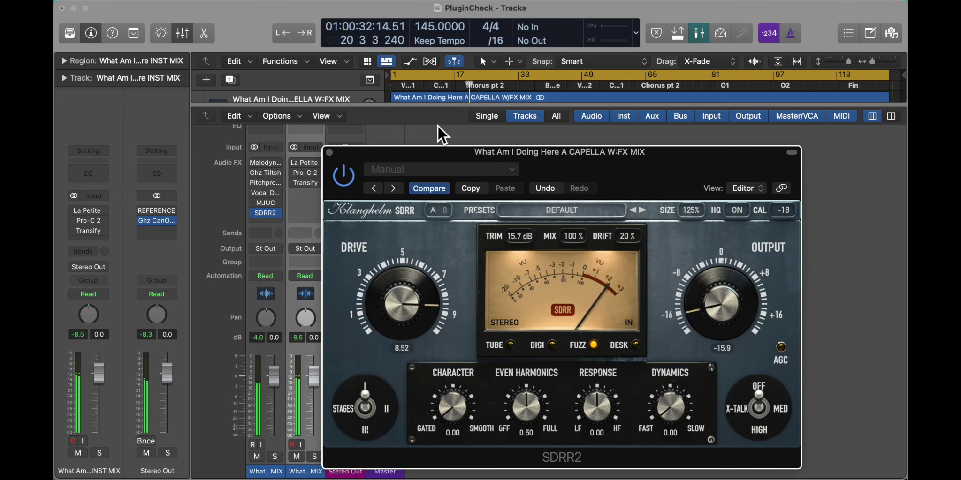
Close SDRR2 and insert Supercharger GT below it on the vocal track.
left_click(330, 153)
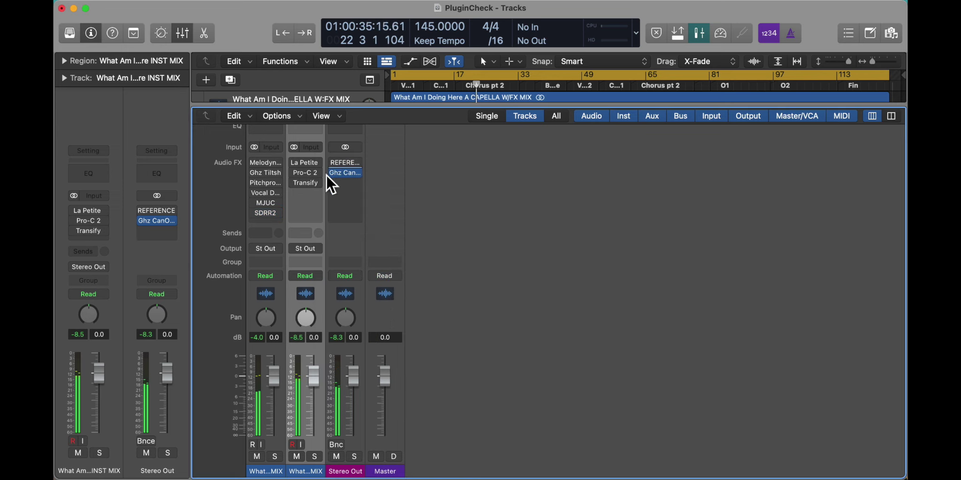
left_click(272, 220)
mouse_move(278, 463)
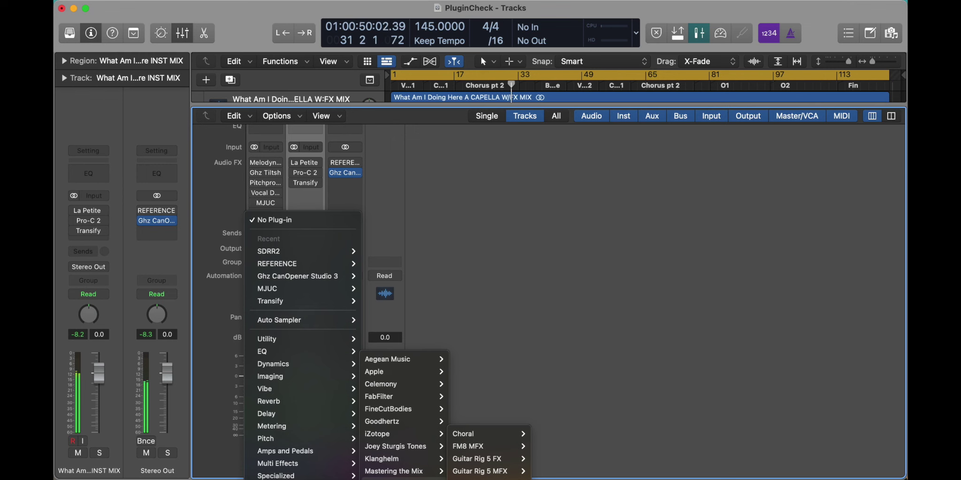
left_click(483, 478)
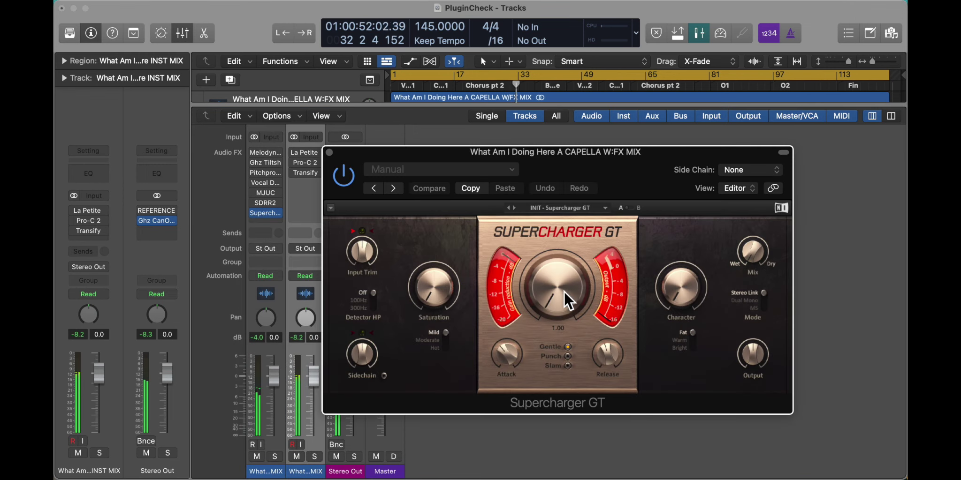
Tweak Supercharger GT (Character max, saturation 6.75, trim 7.5 dB), A/B it, and check CPU load.
left_click_drag(561, 291, 562, 244)
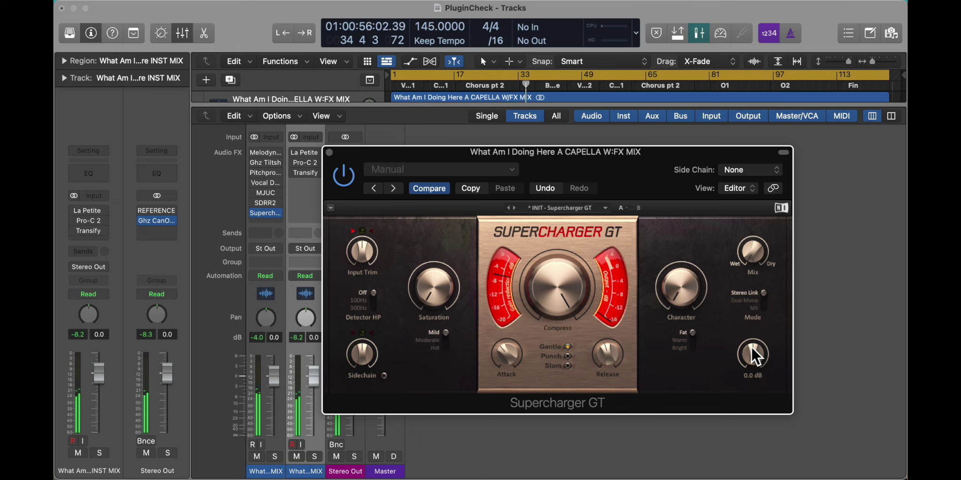
left_click_drag(750, 346, 750, 366)
left_click_drag(567, 279, 566, 295)
left_click_drag(564, 334, 565, 338)
left_click_drag(687, 283, 686, 254)
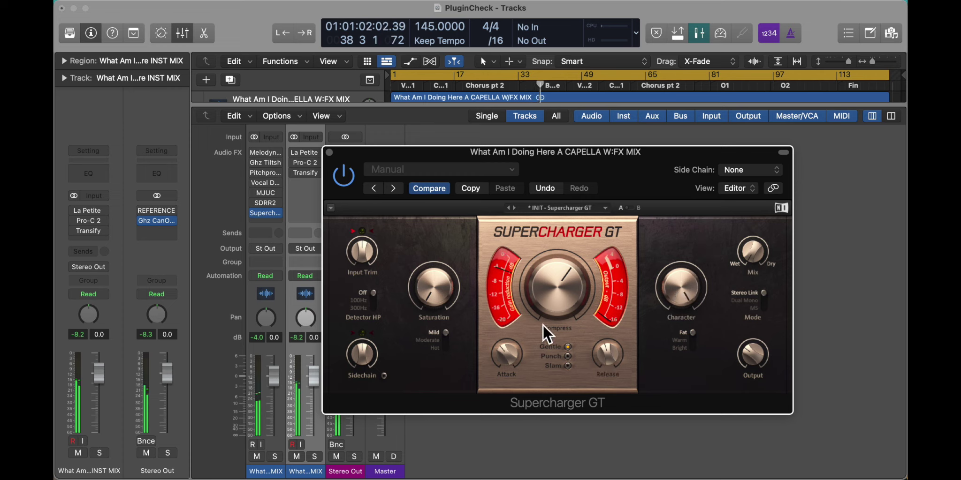
left_click_drag(426, 290, 425, 270)
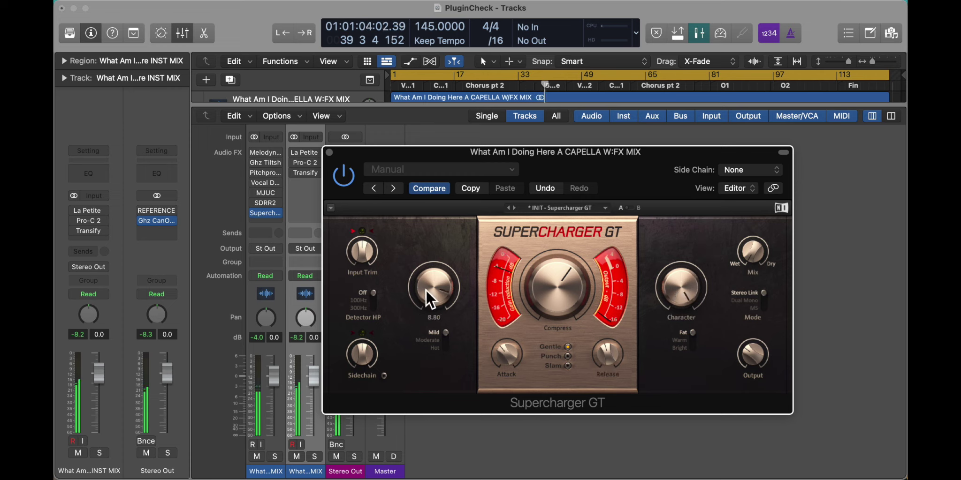
left_click_drag(362, 253, 363, 237)
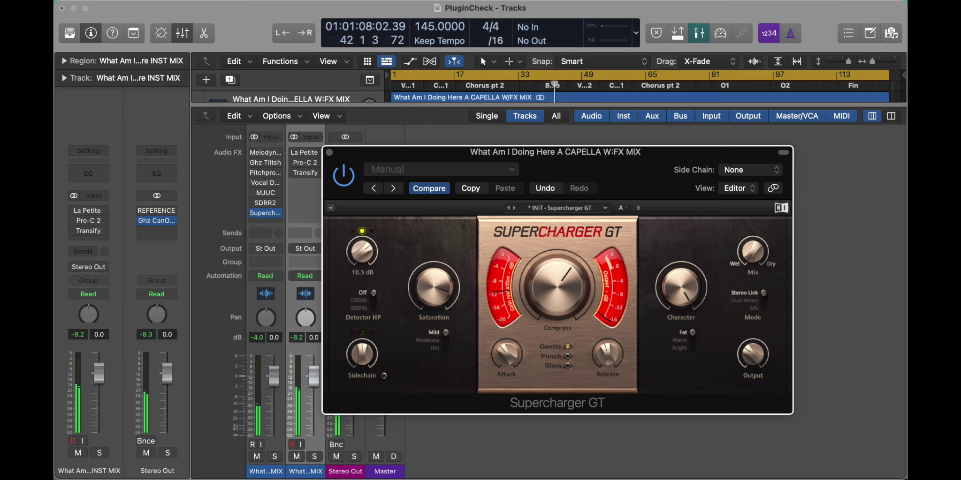
mouse_move(753, 354)
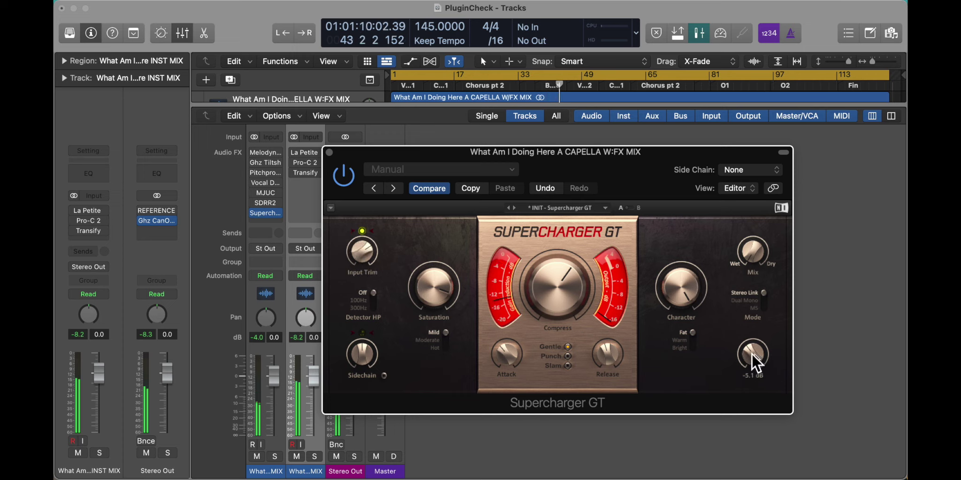
left_click(343, 175)
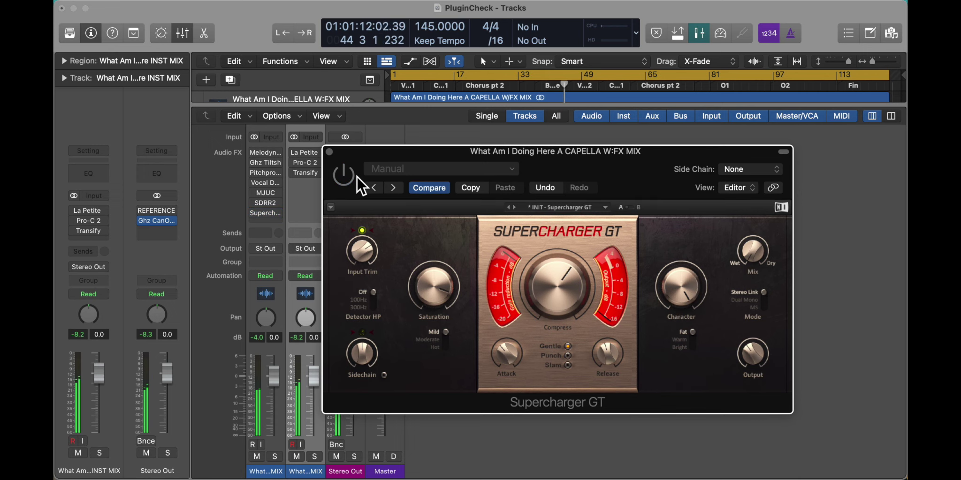
left_click(344, 176)
left_click(611, 27)
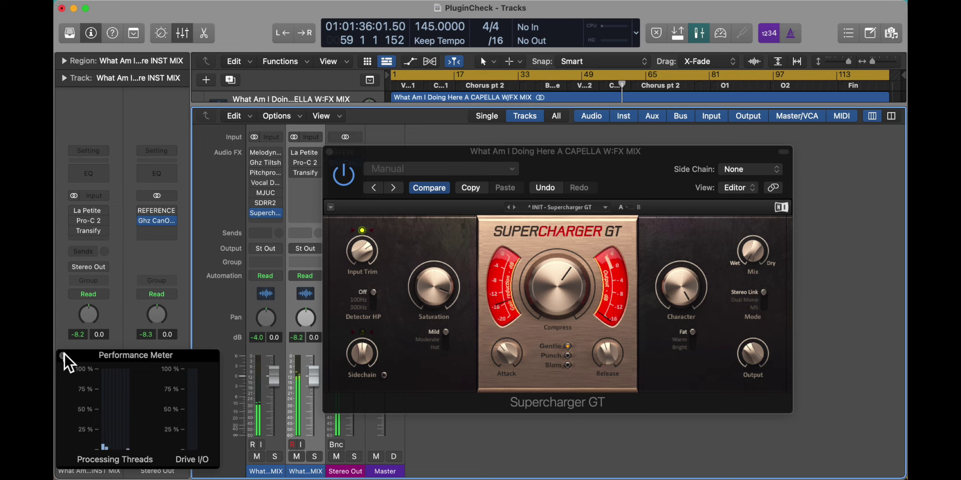
left_click(64, 354)
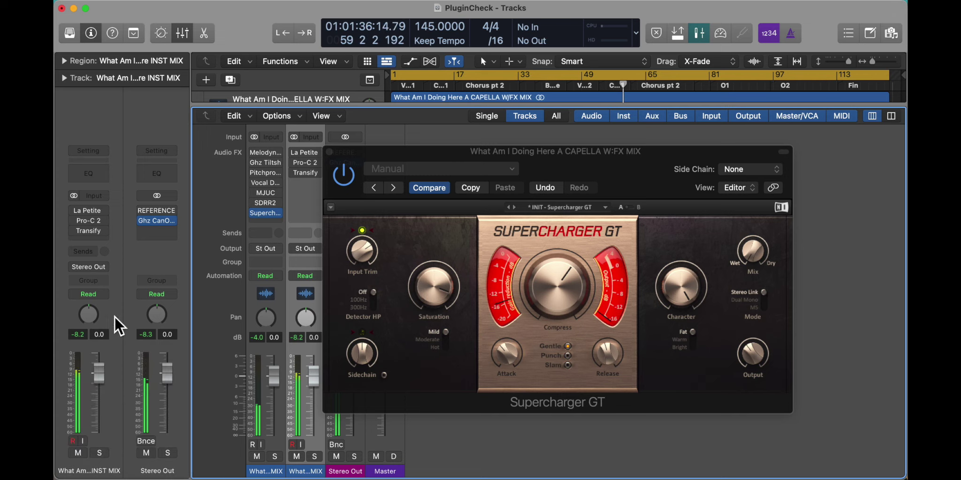
Close Supercharger GT and insert VC 2A in the empty slot below it.
left_click(329, 152)
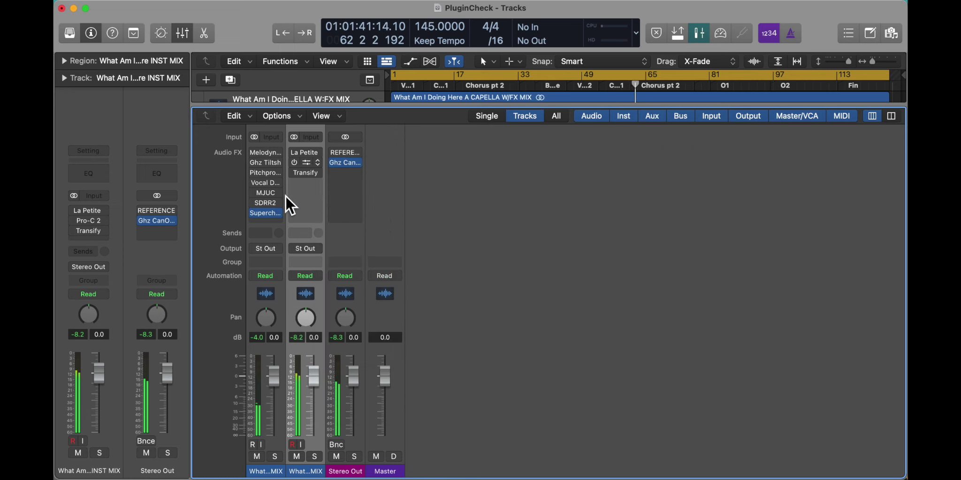
left_click(264, 223)
mouse_move(277, 463)
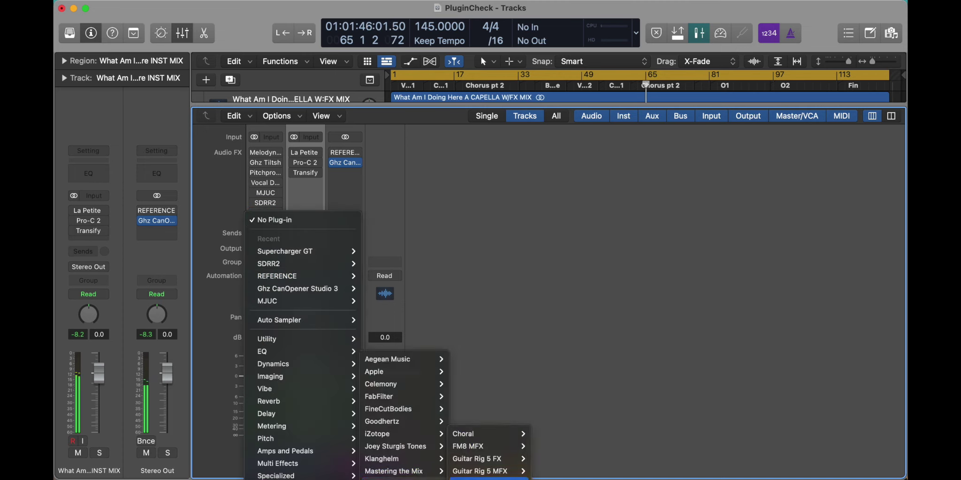
mouse_move(397, 478)
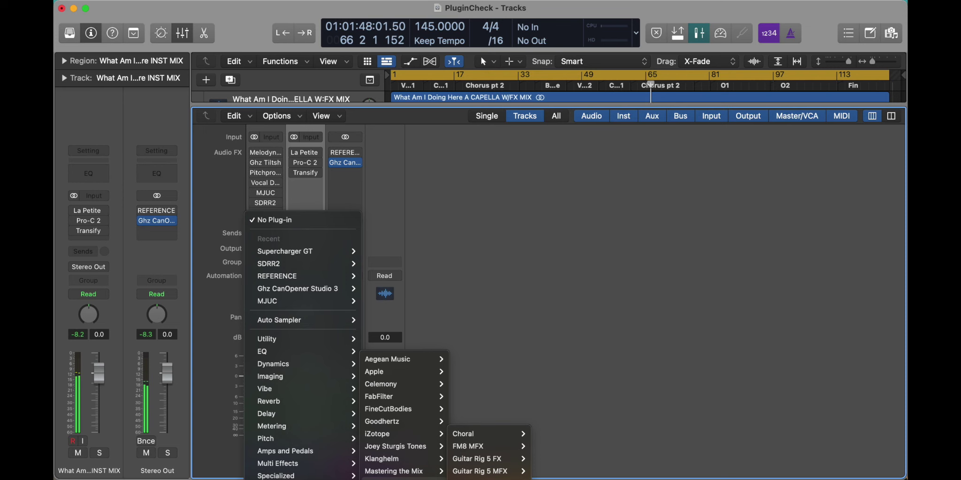
left_click(285, 252)
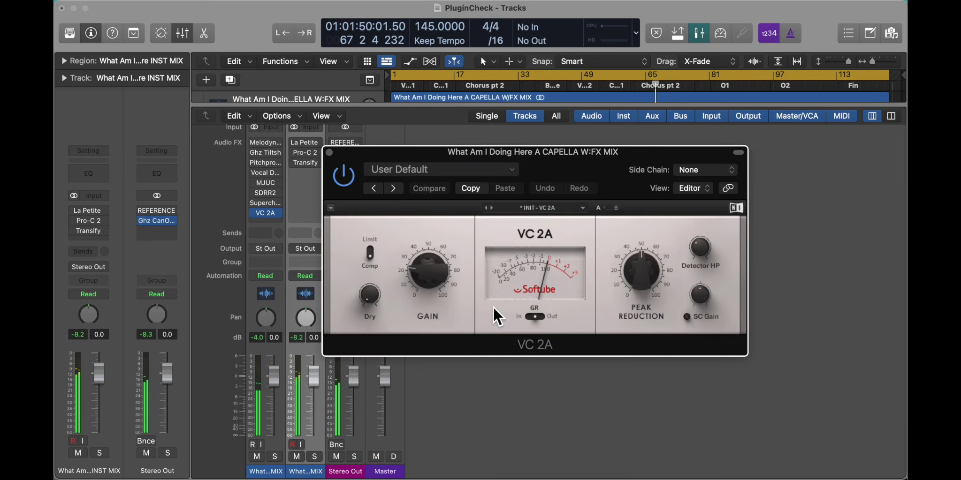
Reposition the VC 2A window and raise its gain, dry level and peak reduction to about 79%.
left_click_drag(563, 126, 643, 143)
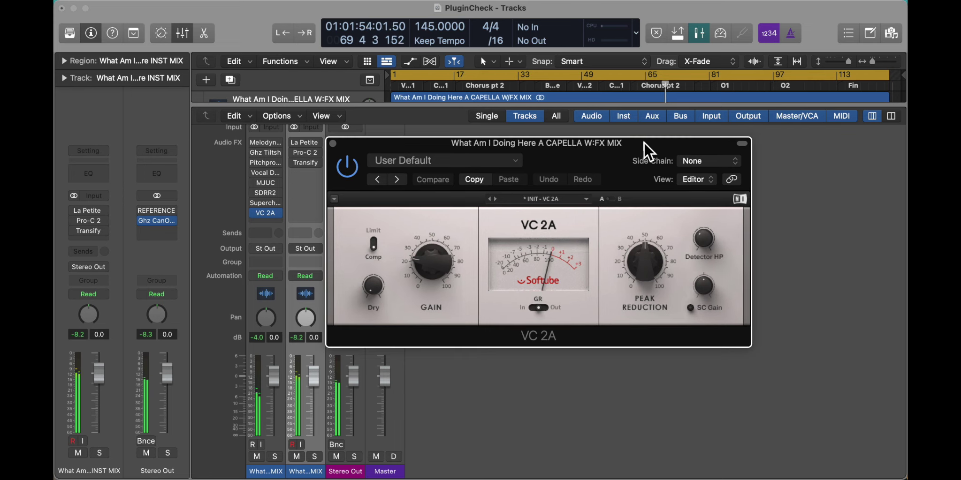
mouse_move(429, 262)
left_mouse_down()
mouse_move(429, 246)
mouse_move(429, 282)
left_mouse_up()
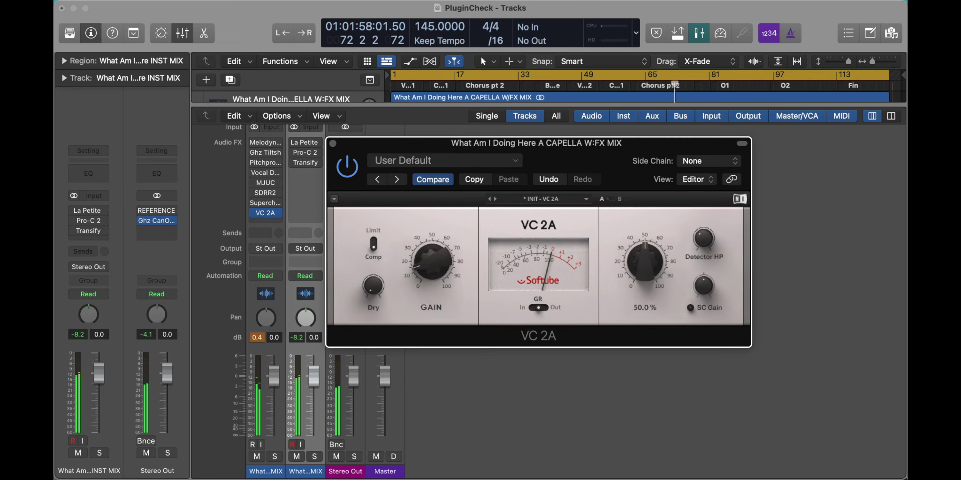
left_click_drag(648, 252, 648, 281)
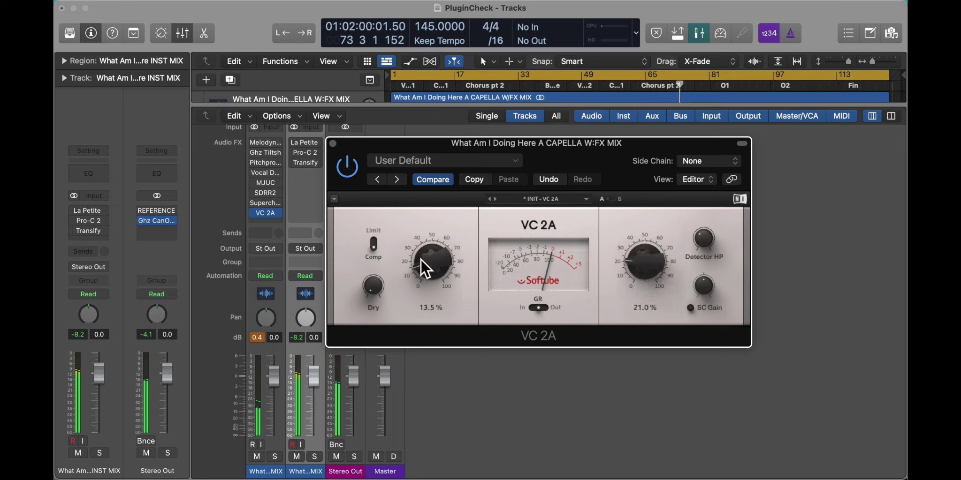
mouse_move(422, 260)
left_mouse_down()
mouse_move(421, 244)
mouse_move(421, 267)
left_mouse_up()
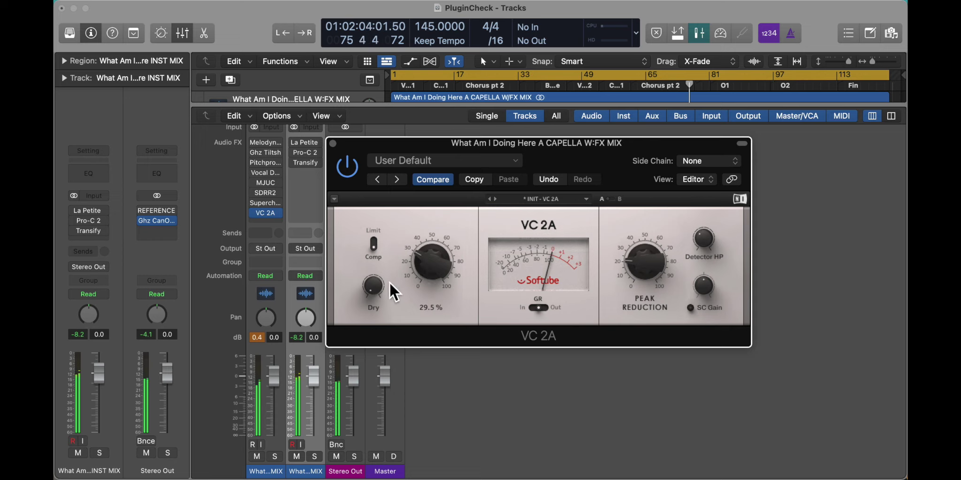
left_click_drag(374, 286, 374, 275)
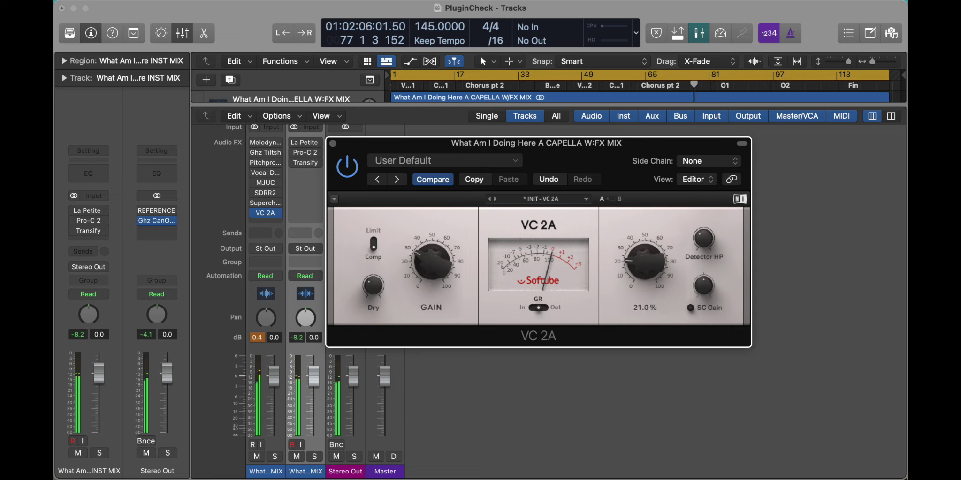
left_click_drag(645, 260, 636, 253)
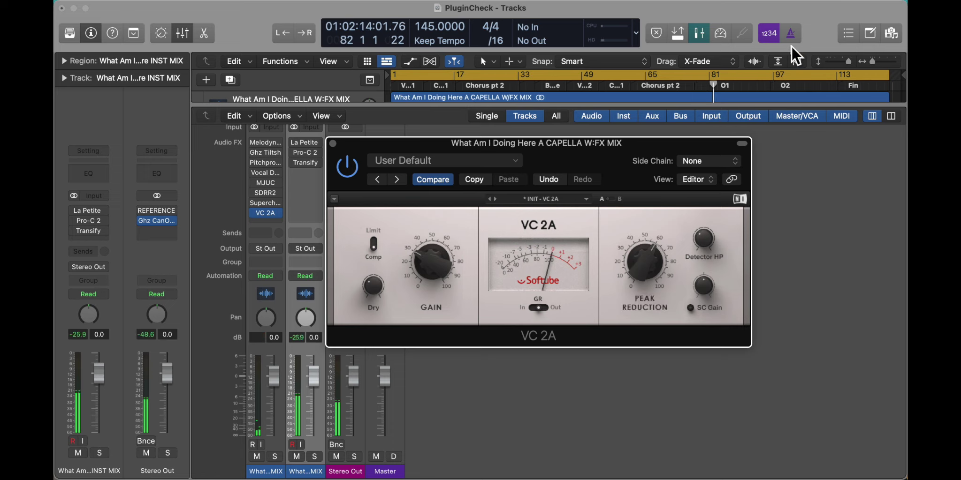
mouse_move(645, 260)
left_mouse_down()
mouse_move(644, 235)
mouse_move(645, 269)
left_mouse_up()
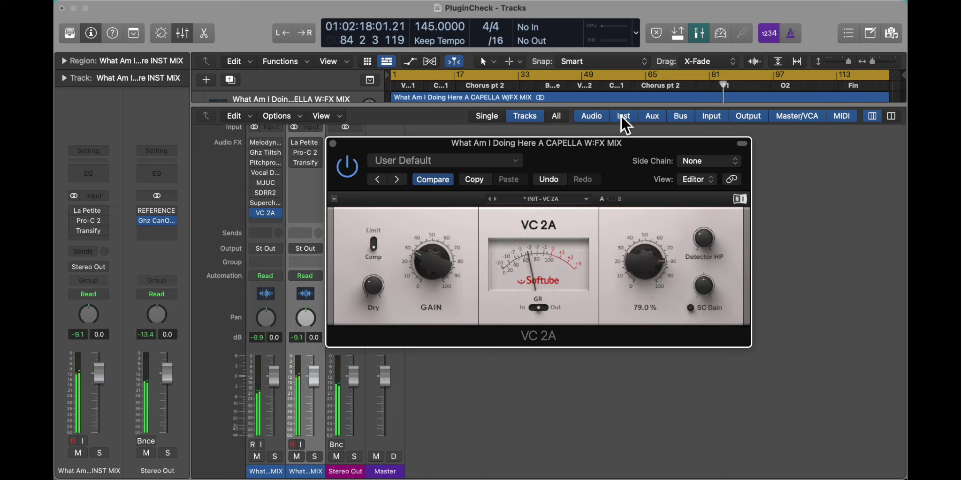
Check the Performance Meter, close VC 2A, and try loading a Valhalla plug-in, which crashes Logic.
left_click(611, 29)
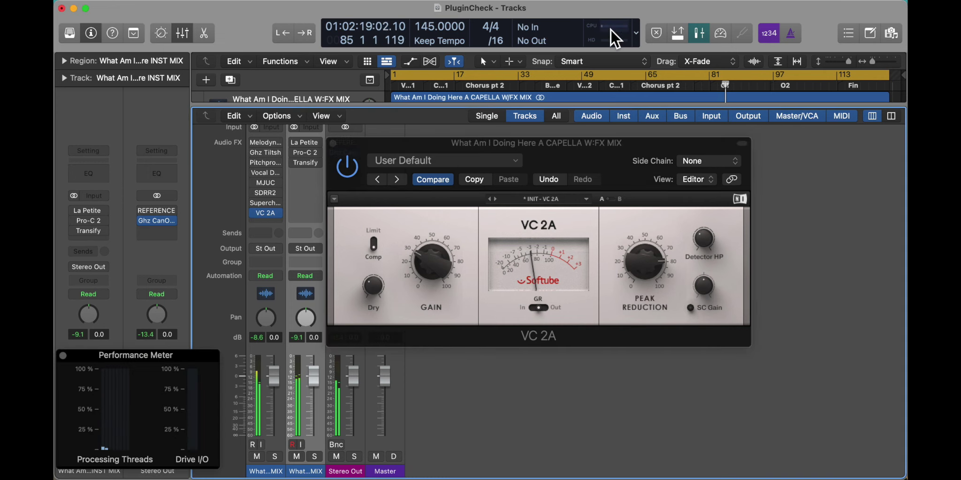
left_click(64, 355)
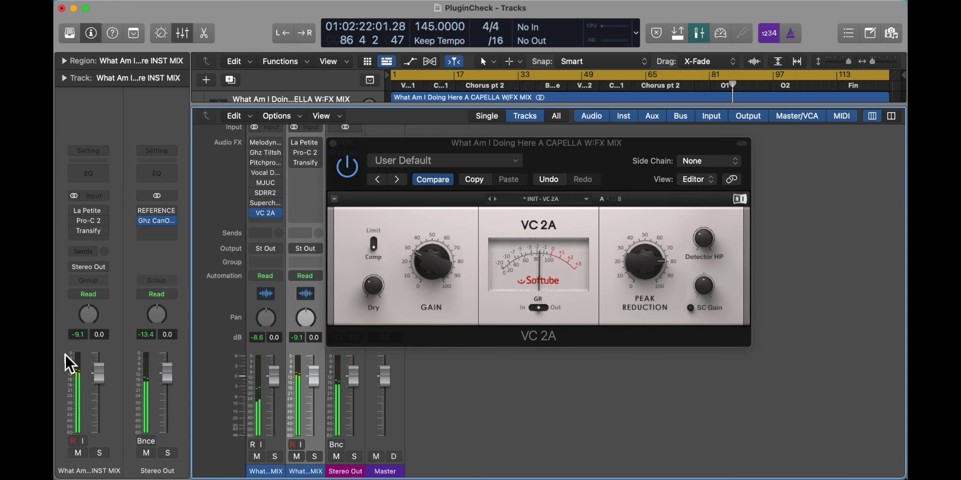
left_click(332, 142)
left_click(277, 213)
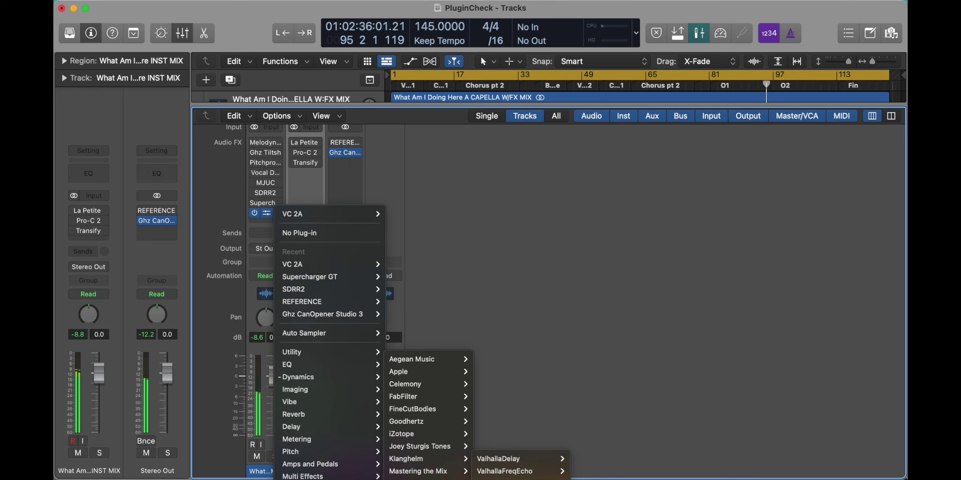
key("Escape")
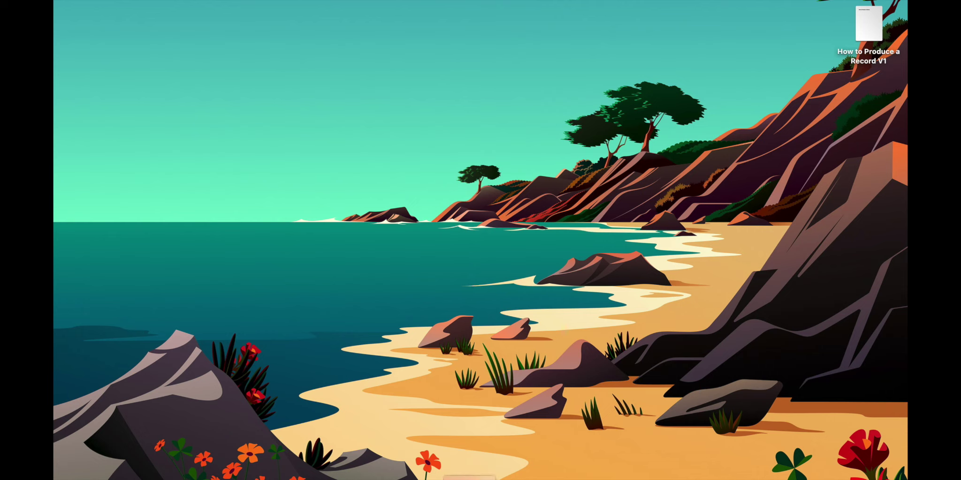
Reopen PluginCheck.logicx from the Dock's recent projects, choosing a saved version.
right_click(509, 477)
mouse_move(475, 448)
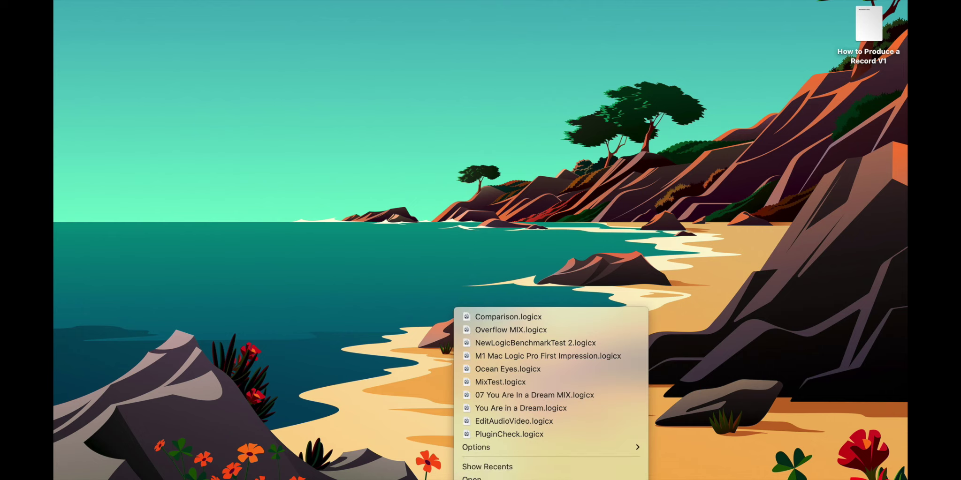
left_click(513, 430)
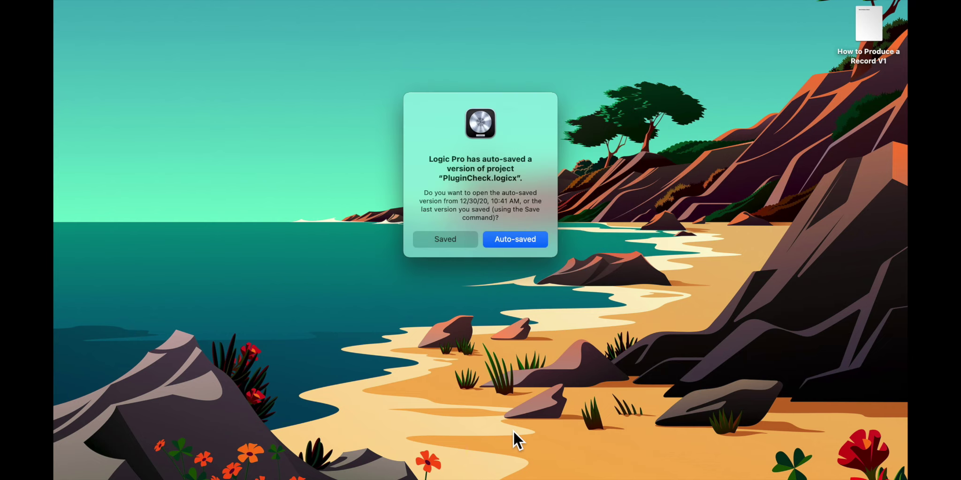
left_click(518, 239)
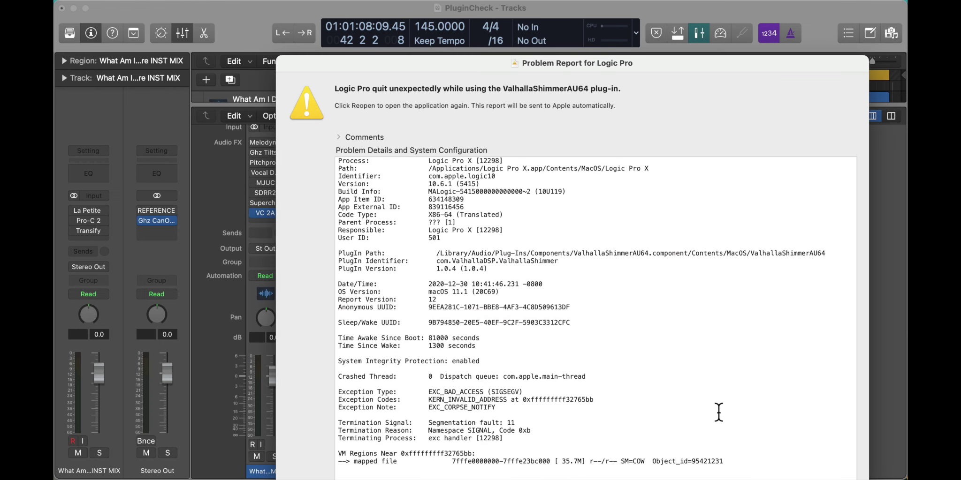
Scroll through the Problem Report and dismiss it.
scroll(582, 338, "down", 3)
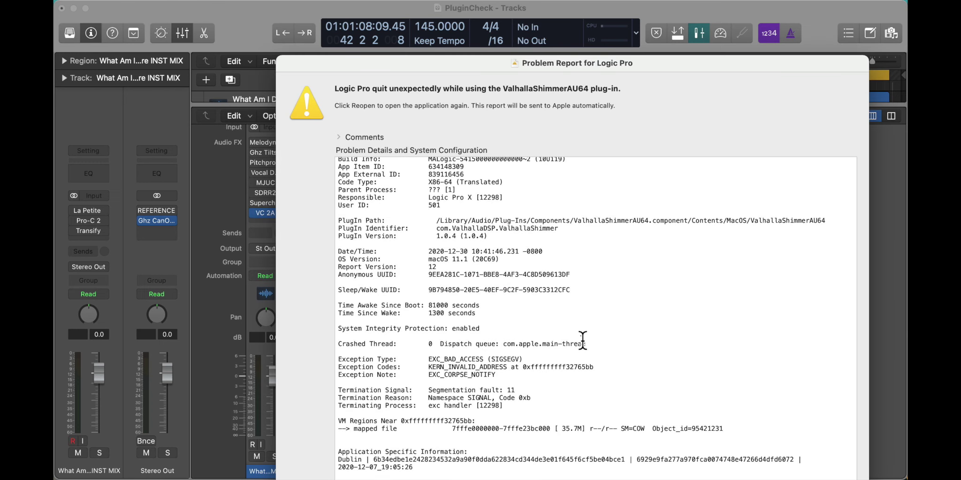
scroll(529, 312, "down", 5)
scroll(529, 311, "down", 3)
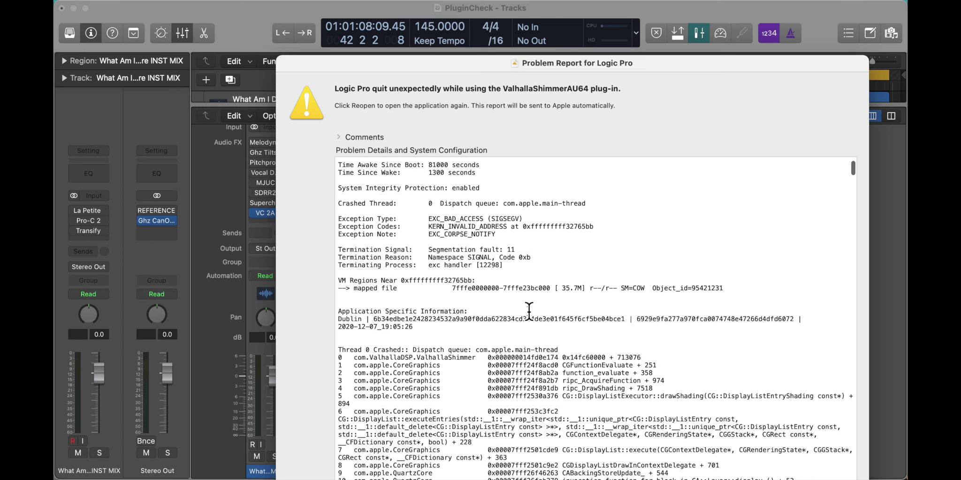
scroll(529, 312, "down", 5)
scroll(529, 312, "down", 10)
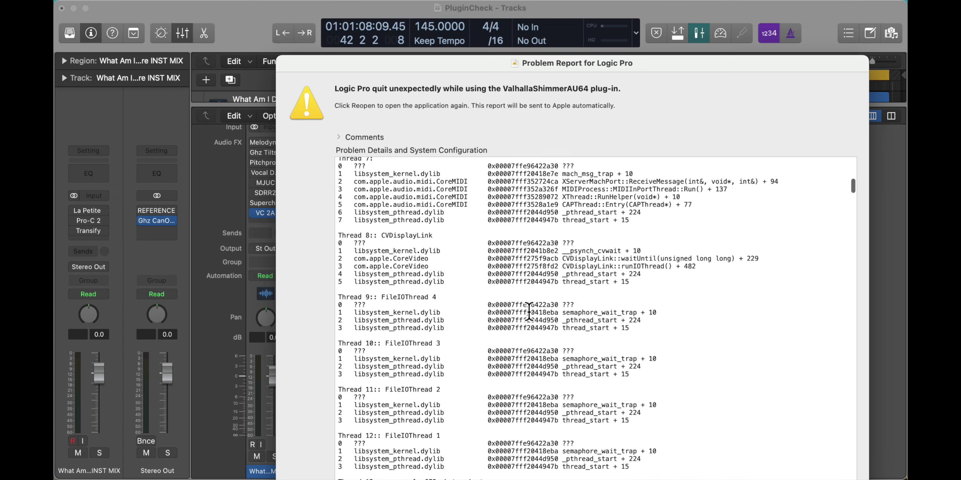
key("Return")
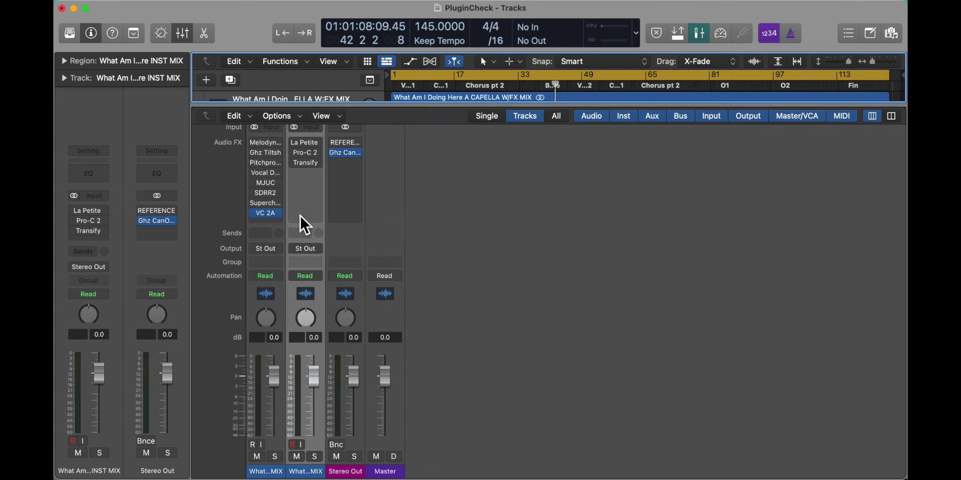
Try another plug-in below VC 2A, then reopen PluginCheck from the Dock after the crash.
left_click(278, 214)
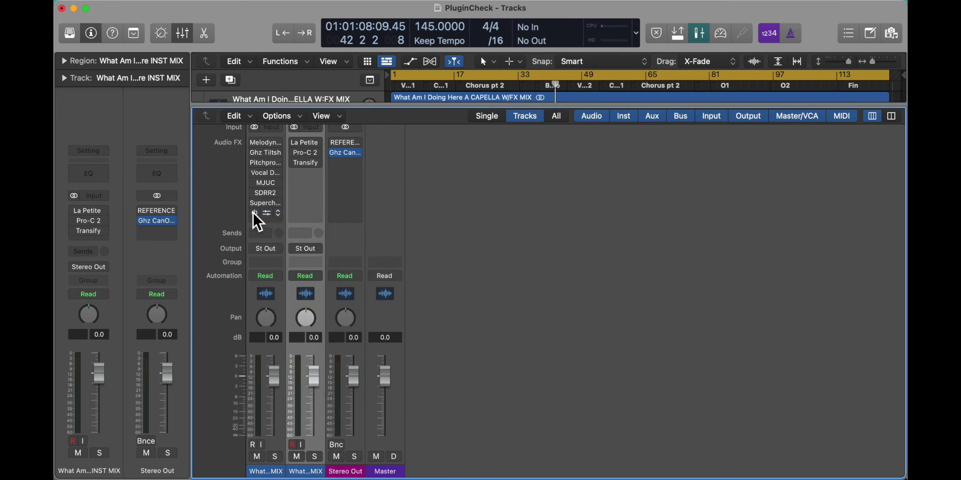
left_click(266, 219)
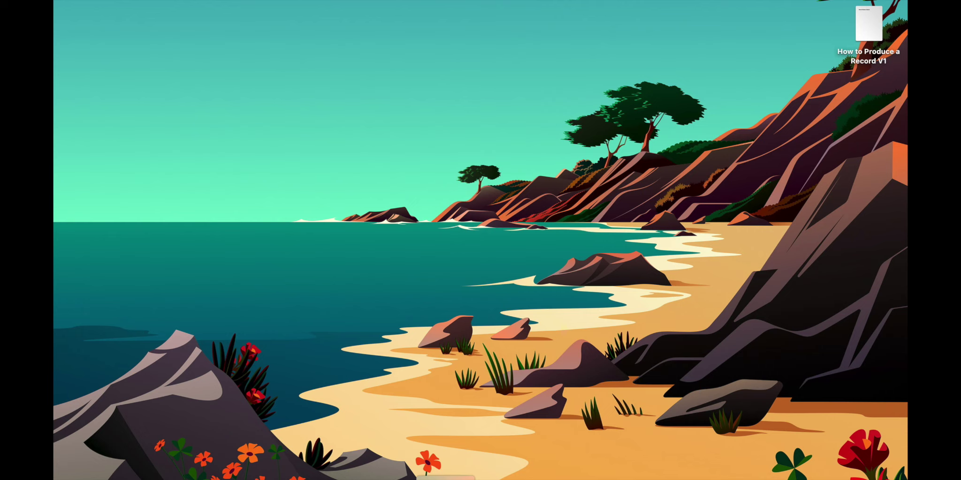
right_click(506, 477)
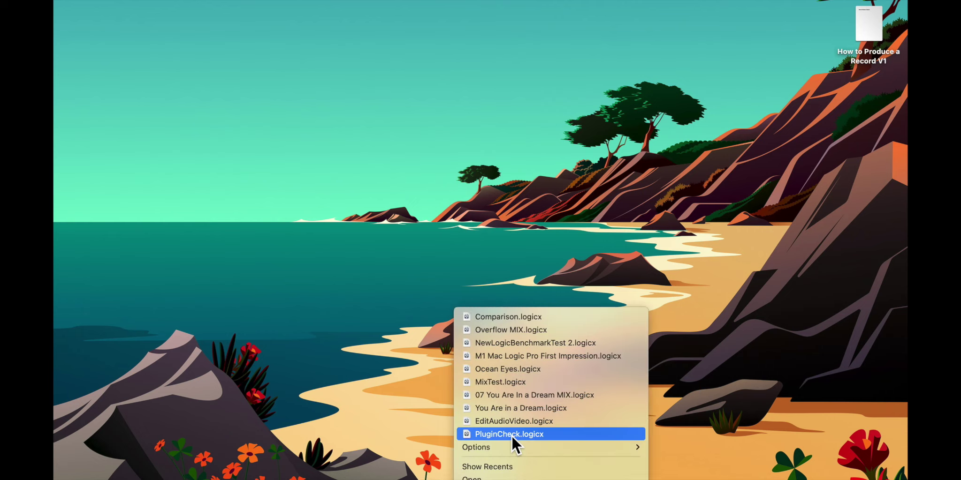
left_click(511, 434)
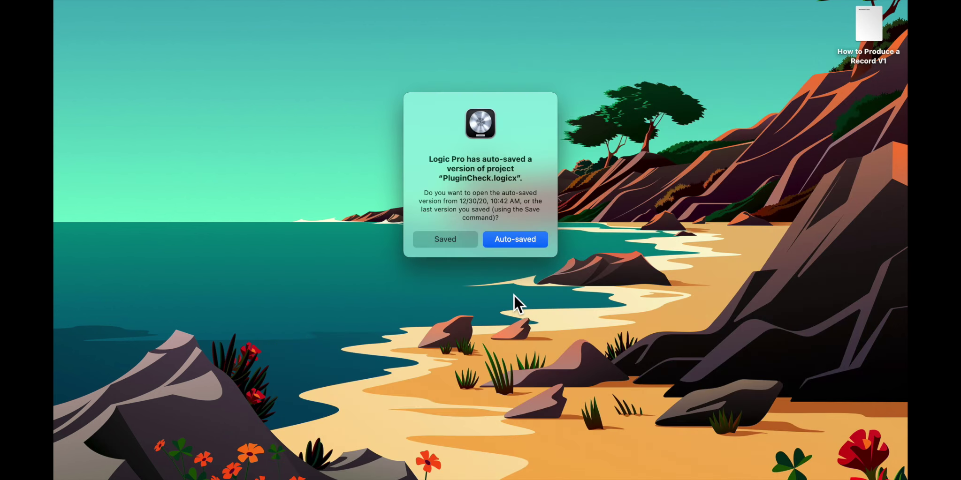
left_click(515, 240)
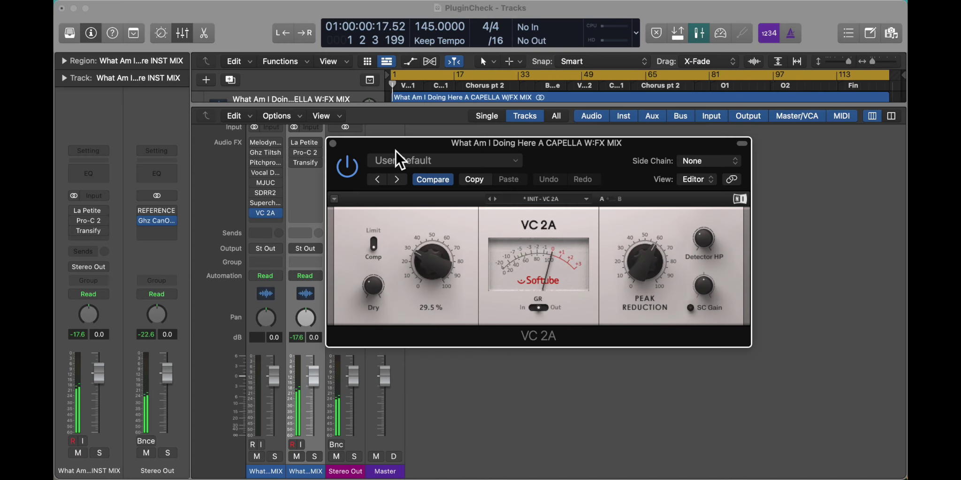
Insert SK10, move it into the INST MIX chain after Transify, and open it.
left_click(336, 142)
left_click(254, 212)
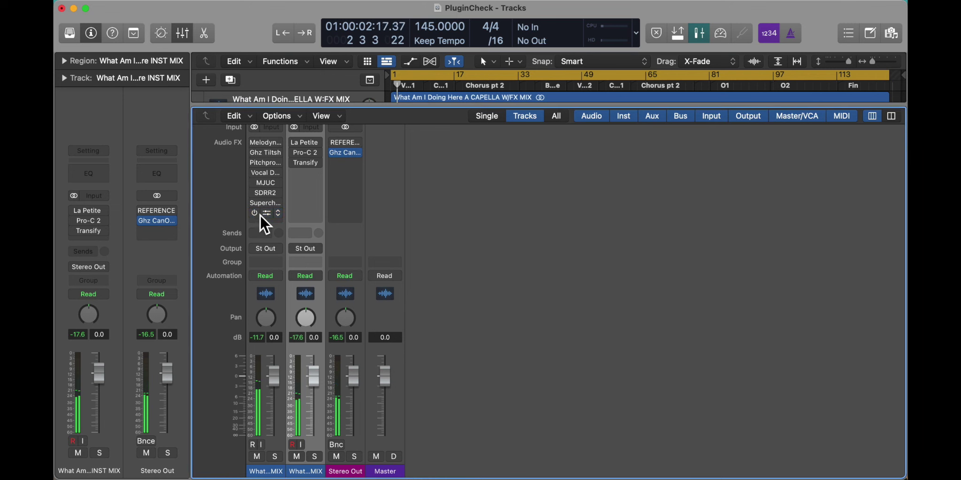
left_click(268, 221)
mouse_move(273, 351)
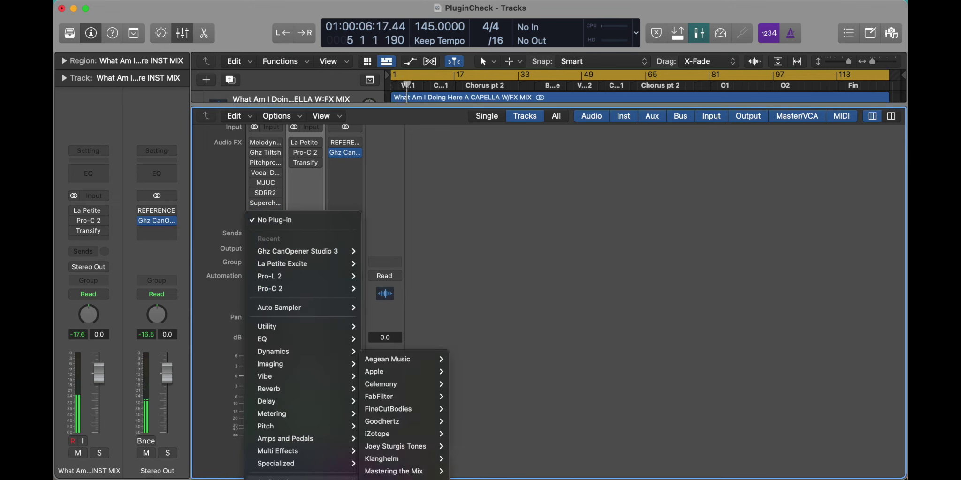
left_click(583, 175)
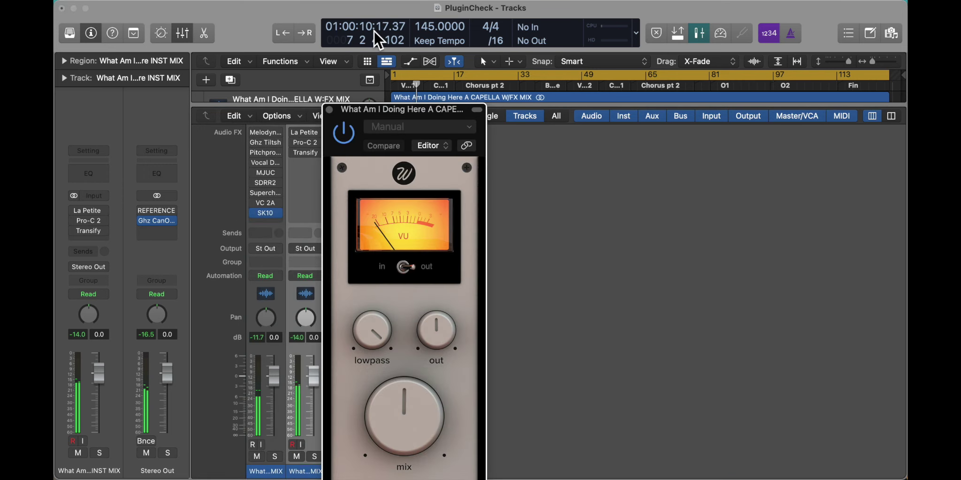
left_click_drag(264, 212, 307, 162)
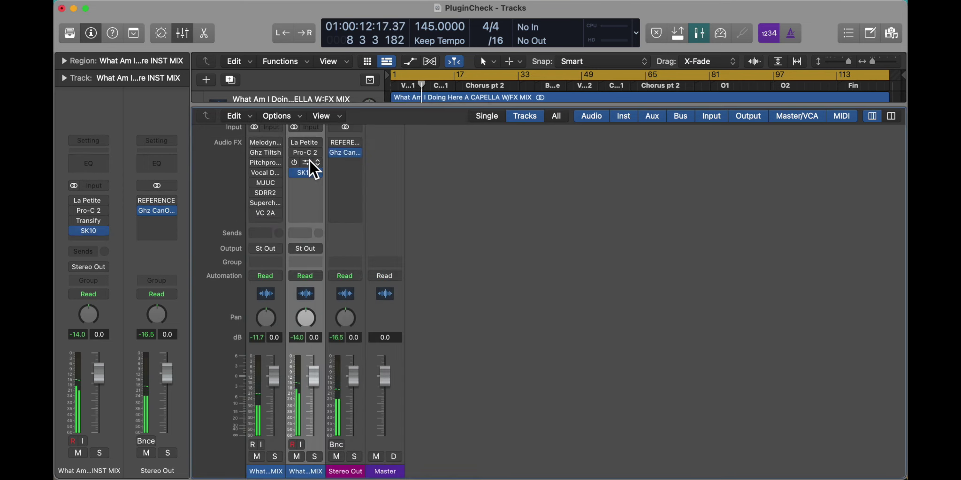
left_click(303, 172)
Lower SK10's lowpass cutoff, set its mix to about 6% and raise output to 2 dB.
mouse_move(397, 413)
left_mouse_down()
mouse_move(366, 325)
mouse_move(379, 455)
left_mouse_up()
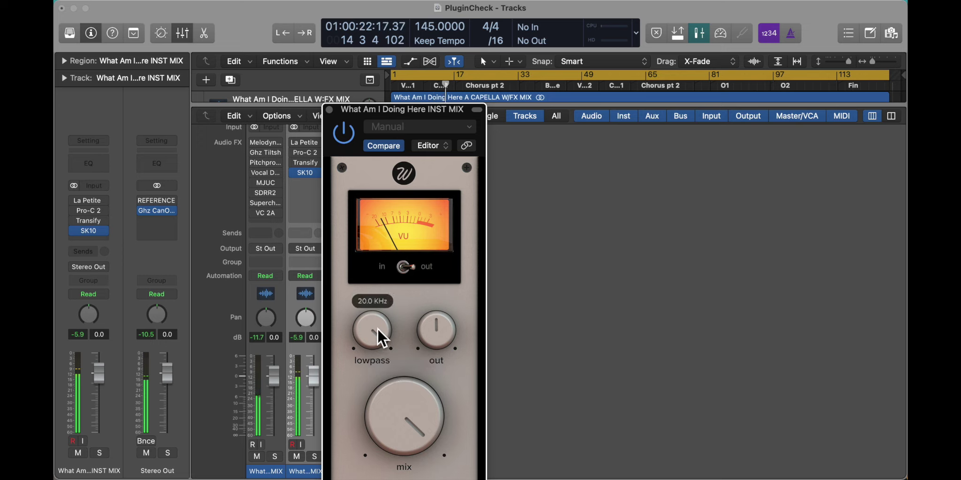
left_click_drag(376, 328, 391, 476)
mouse_move(418, 420)
left_mouse_down()
mouse_move(412, 449)
mouse_move(398, 437)
left_mouse_up()
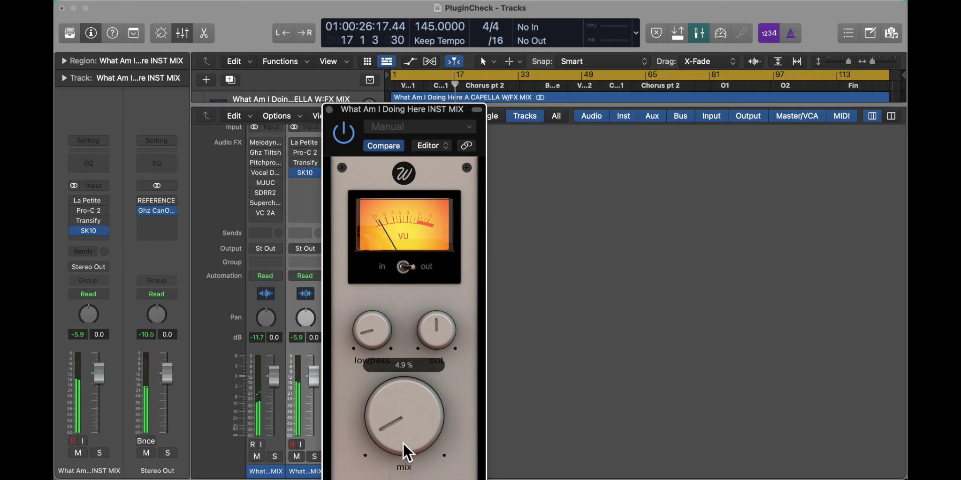
mouse_move(436, 337)
left_mouse_down()
mouse_move(445, 321)
mouse_move(445, 335)
left_mouse_up()
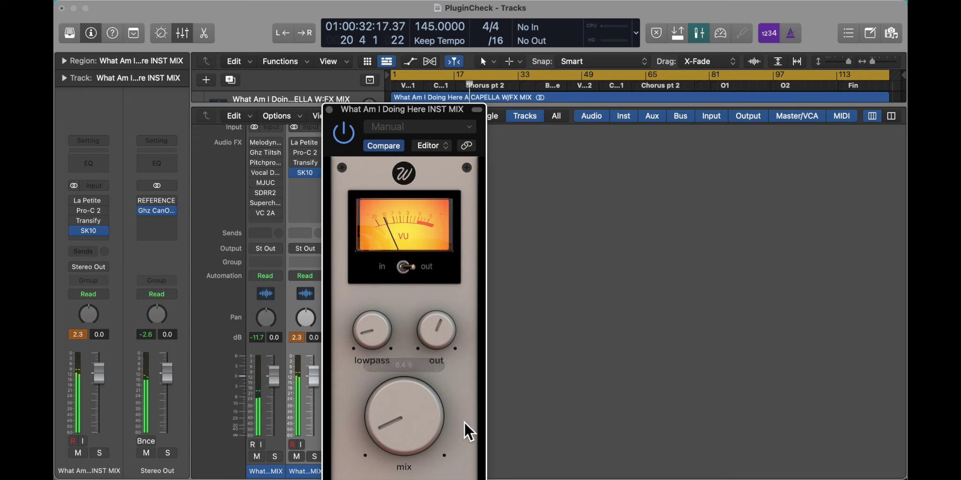
Bypass SK10 and remove it from the INST MIX track with No Plug-in.
left_click(344, 133)
left_click(329, 107)
left_click(319, 172)
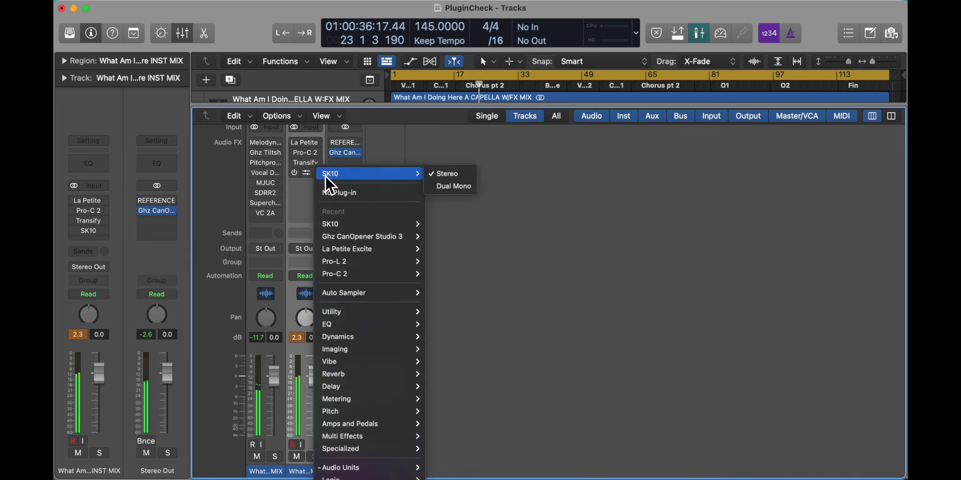
left_click(339, 193)
left_click(296, 338)
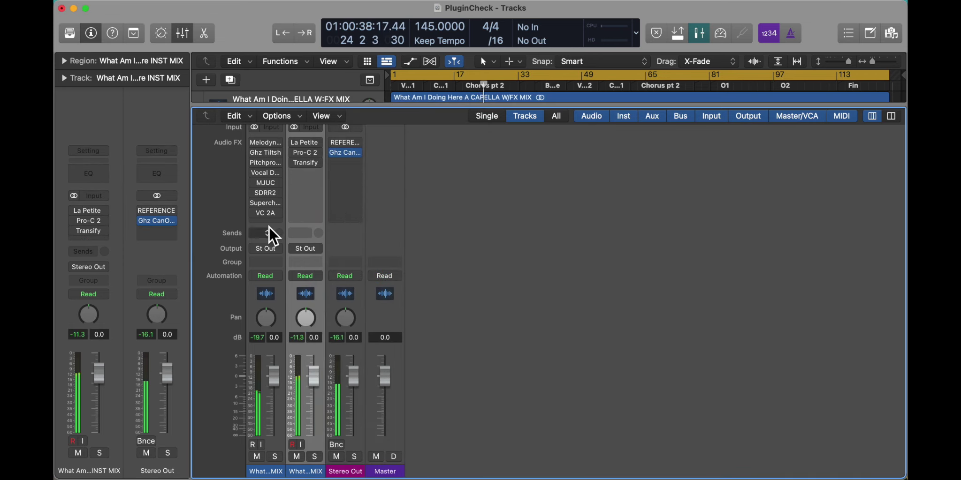
Insert SnareBuzz after Transify, adjust its mic distance and switch the snare to snare 04.
left_click(308, 176)
mouse_move(315, 448)
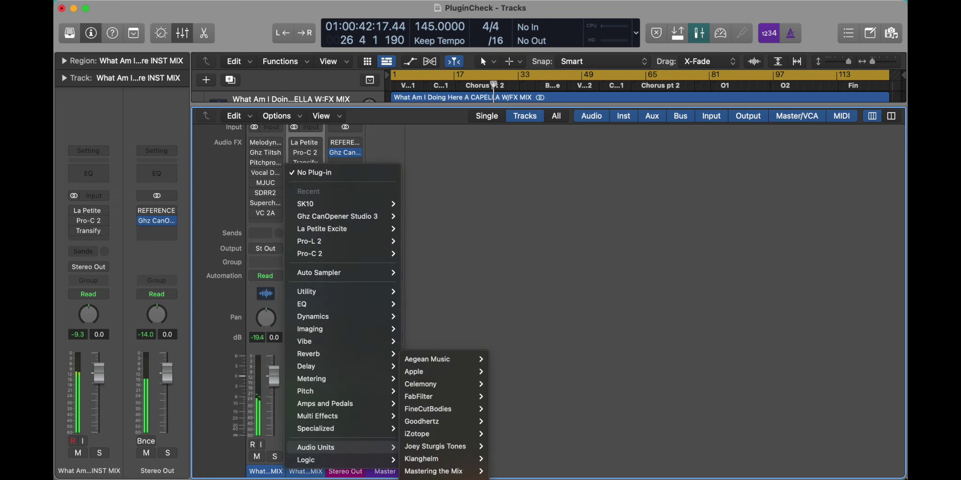
left_click(444, 266)
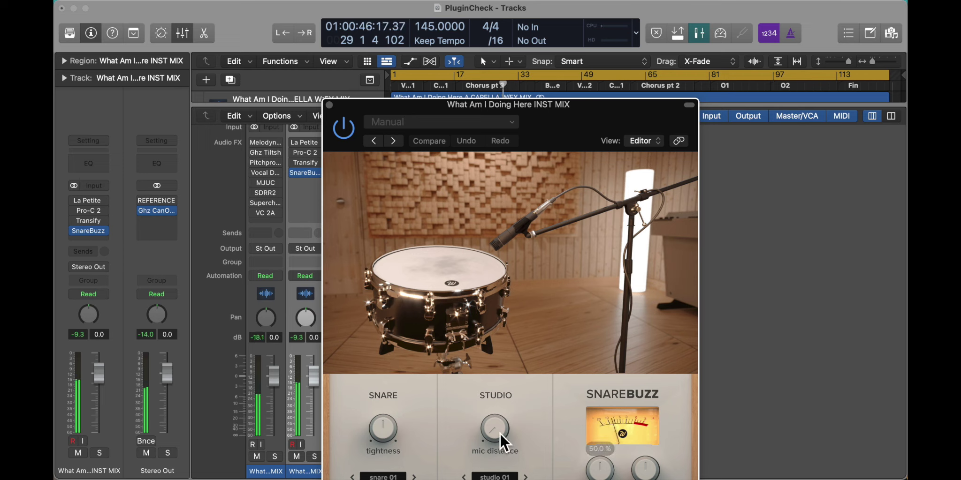
left_click_drag(496, 431, 489, 402)
mouse_move(383, 427)
double_click(412, 477)
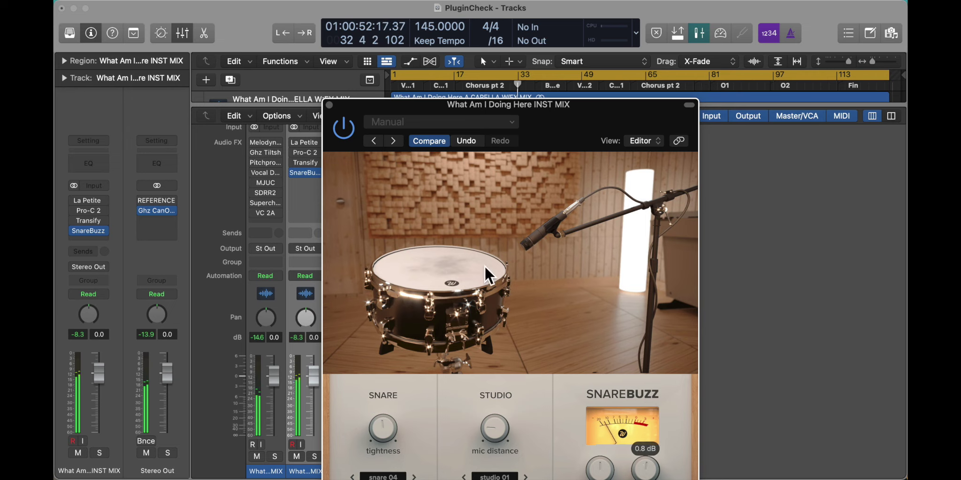
Close SnareBuzz and dismiss its slot's plug-in list without changes.
left_click(329, 105)
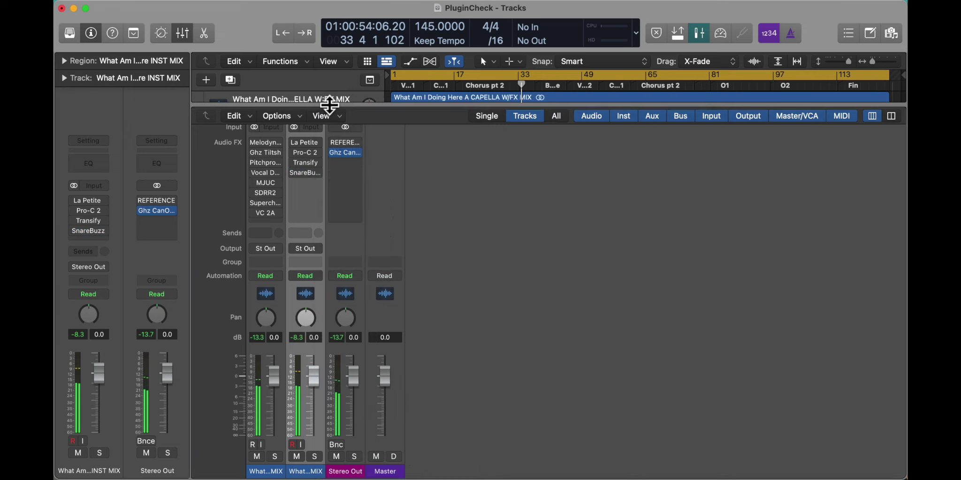
left_click(318, 173)
mouse_move(339, 468)
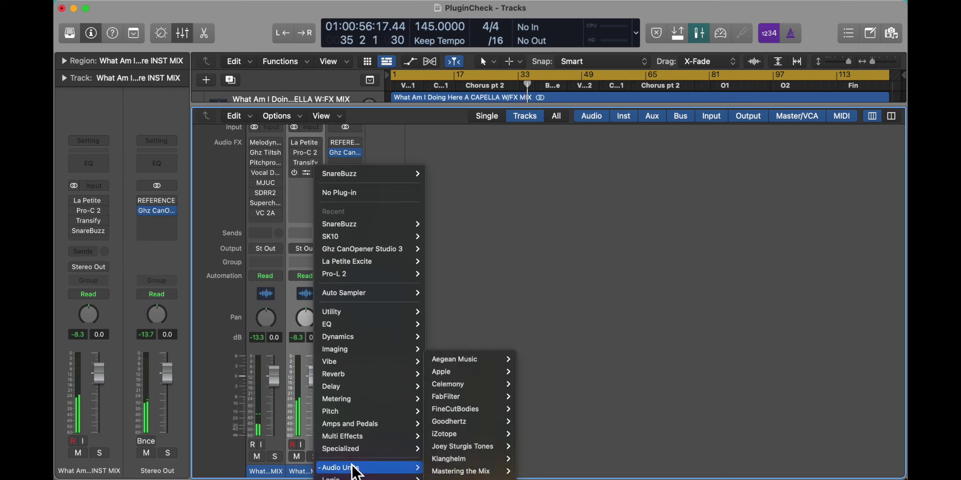
left_click(512, 170)
Insert Youlean Loudness Meter 2 first on Stereo Out and reposition its window.
left_click(342, 136)
mouse_move(380, 412)
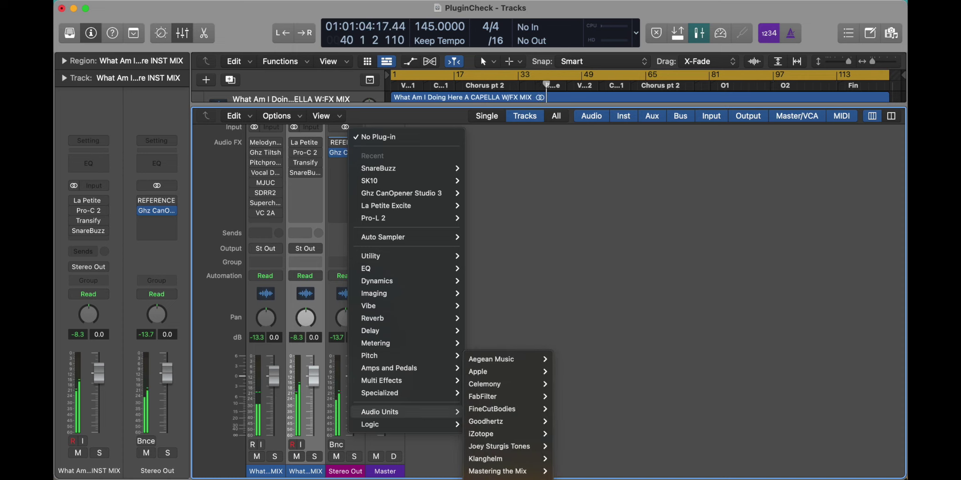
left_click(609, 476)
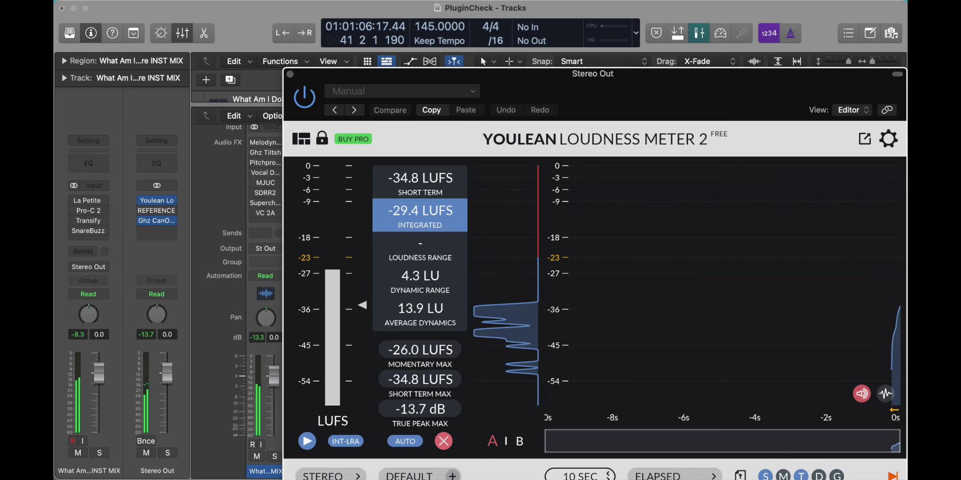
double_click(742, 70)
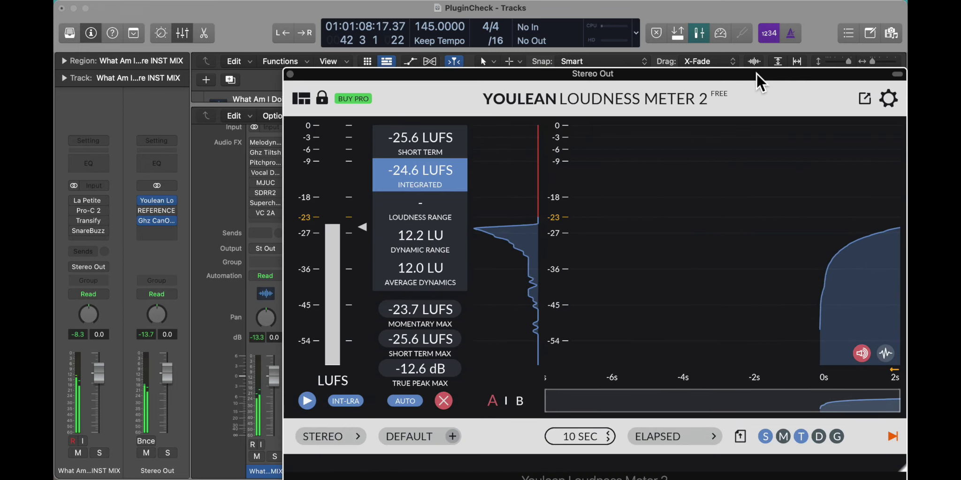
left_click_drag(756, 73, 624, 23)
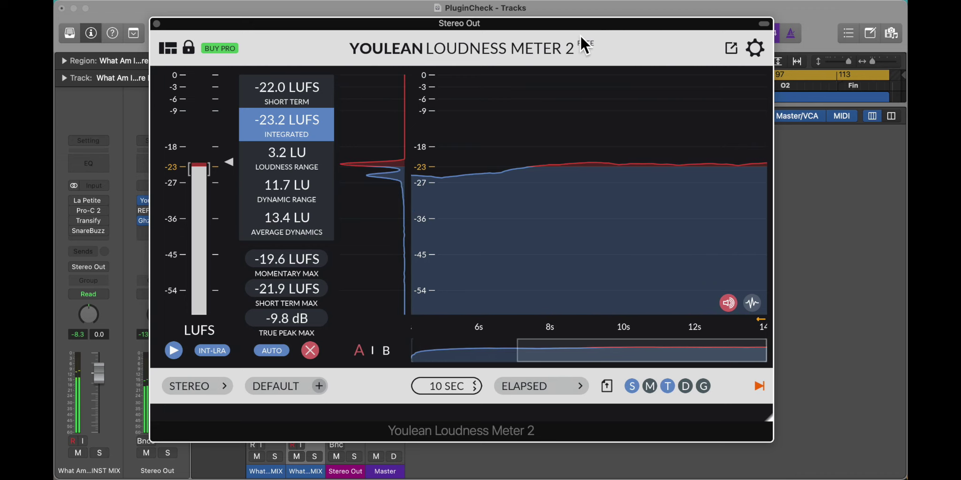
double_click(609, 21)
Check the Performance Meter and the -23 LUFS reading, then close the loudness meter window.
left_click(615, 22)
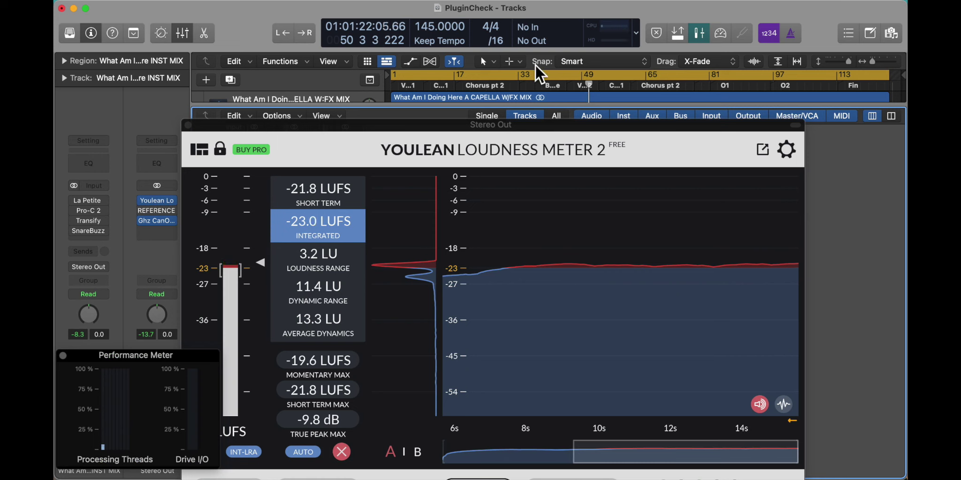
left_click(63, 352)
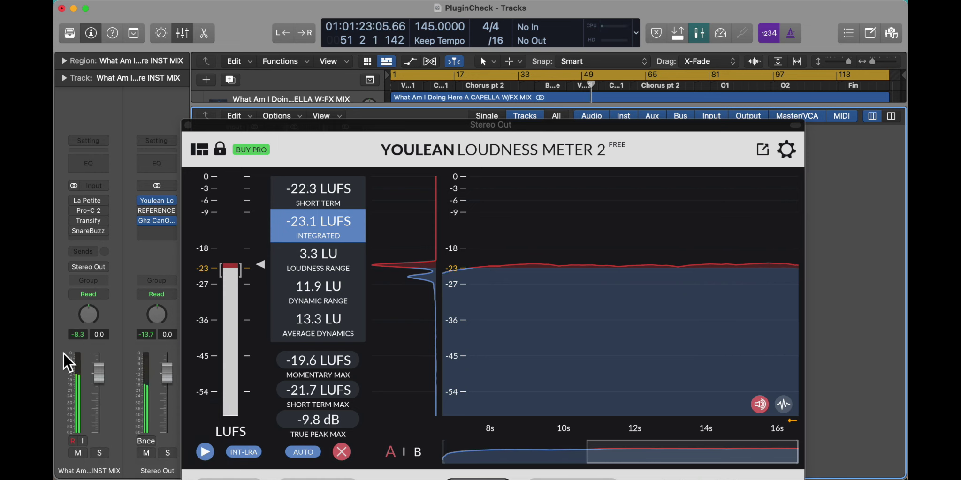
left_click(188, 125)
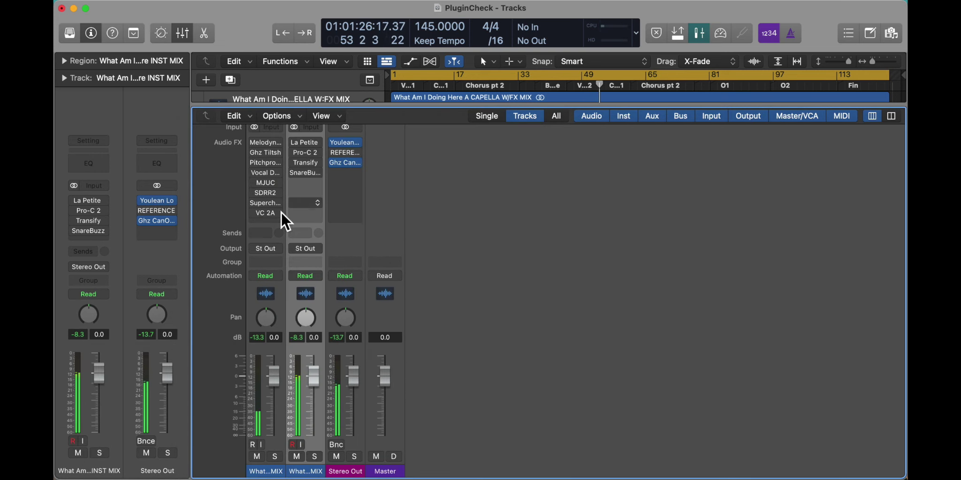
Bypass Youlean Loudness Meter on Stereo Out and check the Performance Meter.
left_click(333, 142)
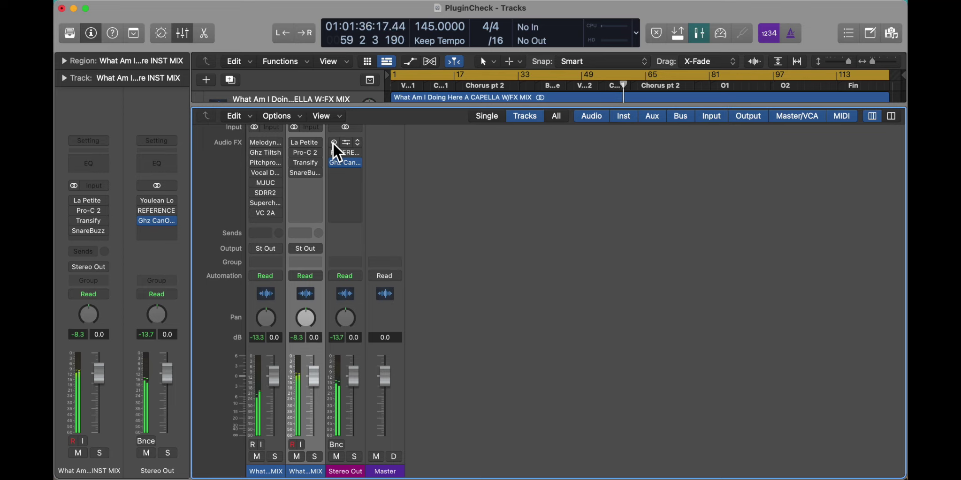
left_click(609, 27)
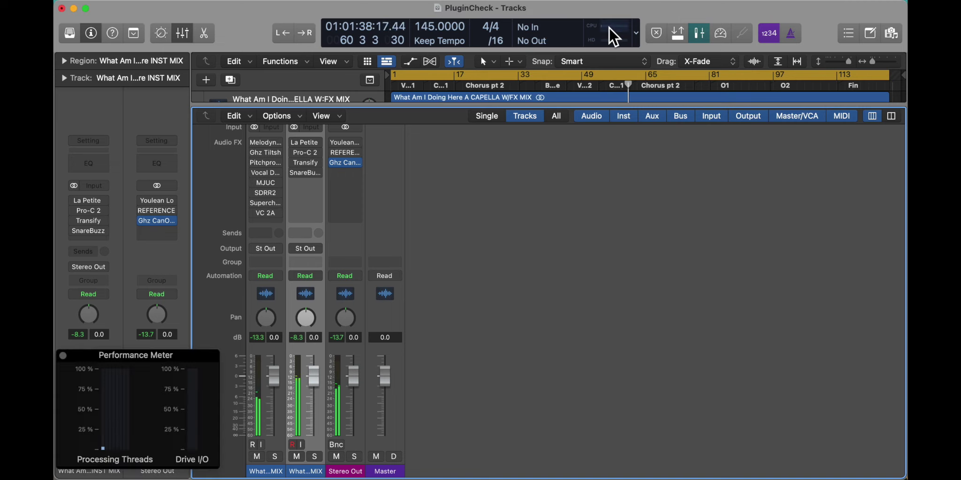
left_click(63, 355)
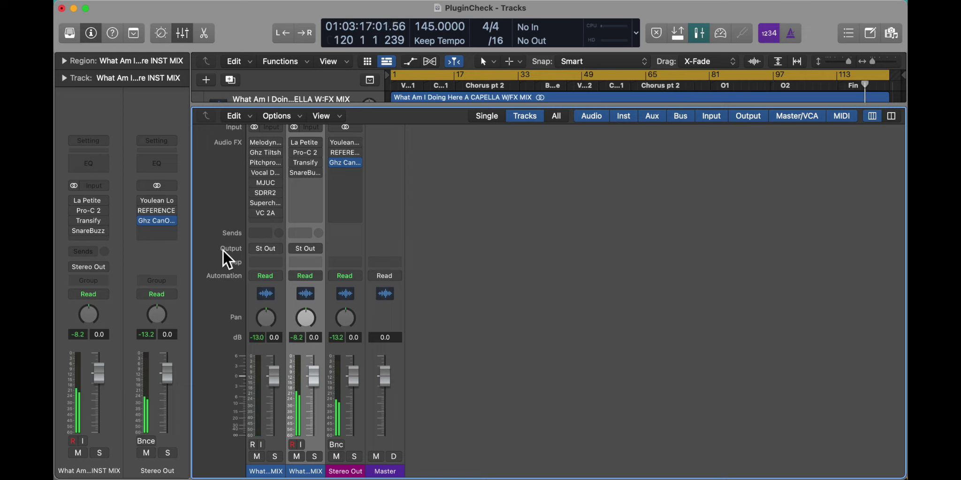
Dismiss an empty slot's plug-in list unchanged, then bypass Ghz CanOpener Studio 3 on Stereo Out.
left_click(305, 183)
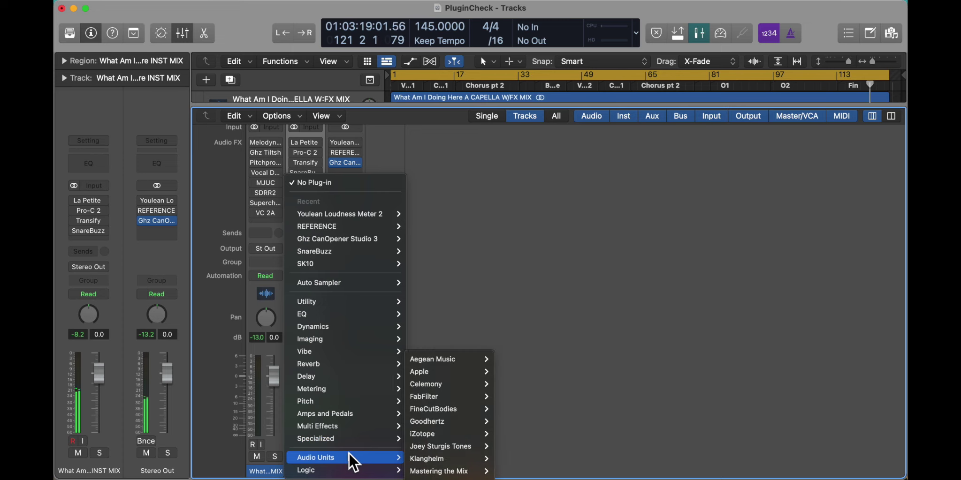
mouse_move(316, 457)
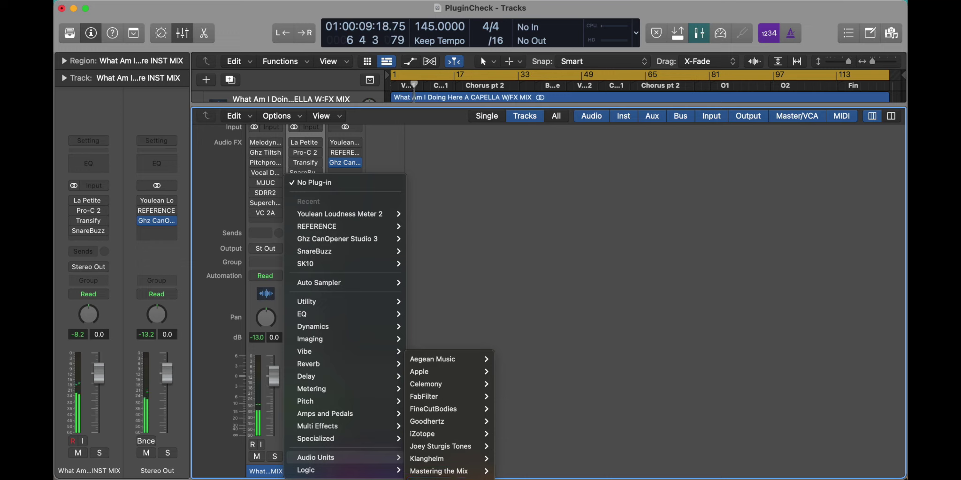
left_click(573, 275)
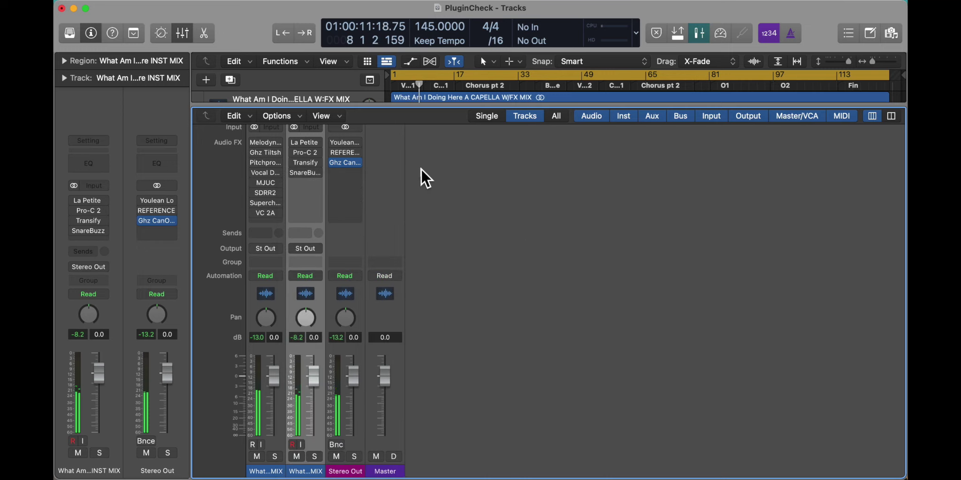
left_click(332, 163)
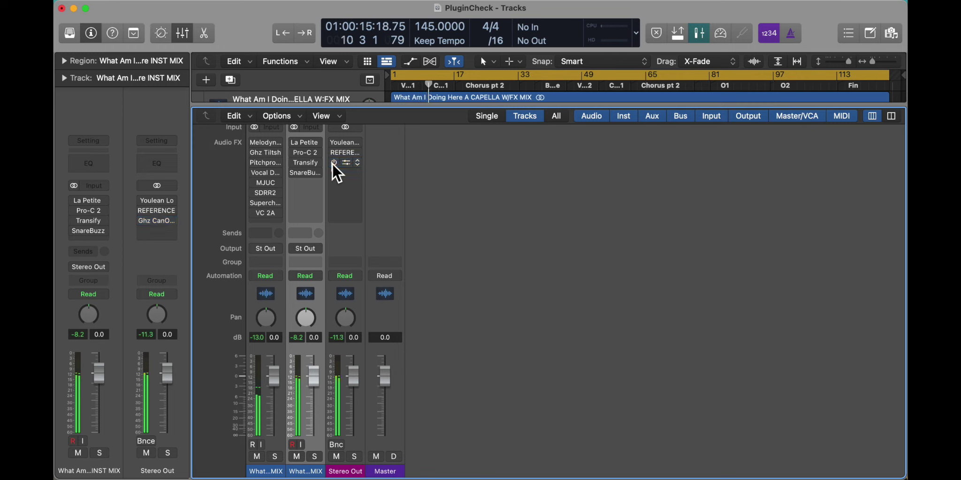